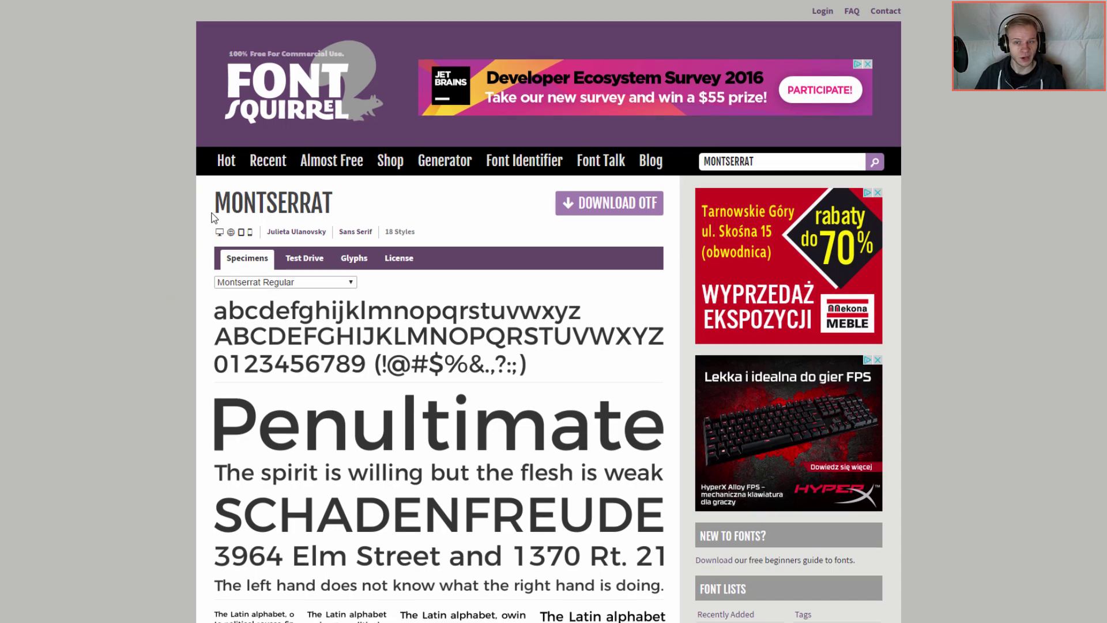
Scroll through Montserrat's font styles on Font Squirrel
{"action": "scroll", "coordinate": [213, 218], "scroll_direction": "down", "scroll_amount": 5}
{"action": "scroll", "coordinate": [219, 231], "scroll_direction": "up", "scroll_amount": 2}
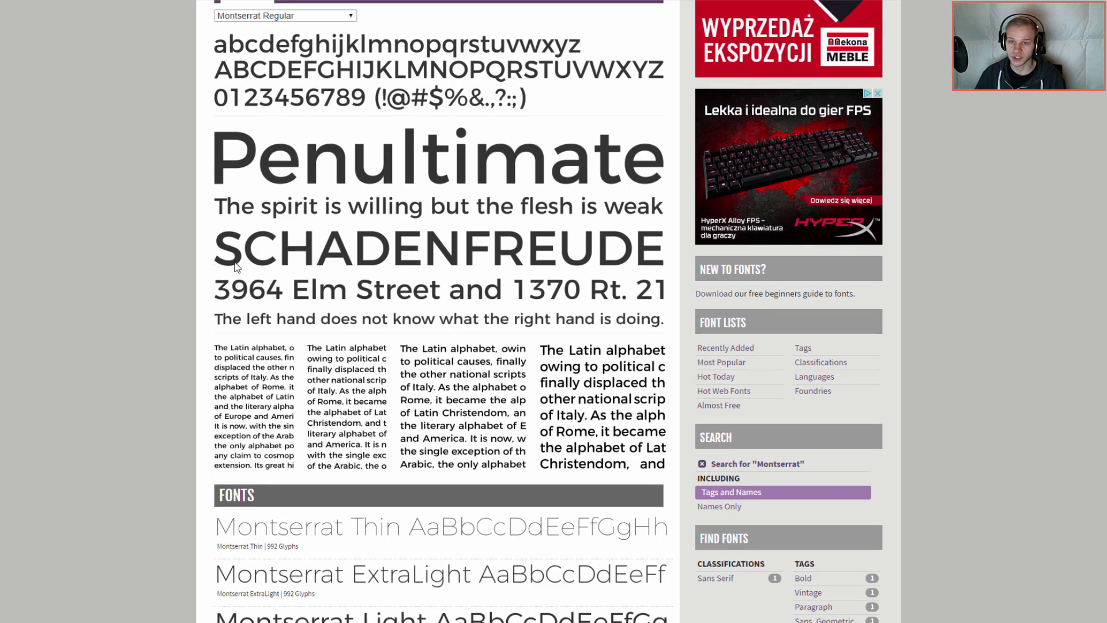
{"action": "scroll", "coordinate": [213, 220], "scroll_direction": "up", "scroll_amount": 2}
{"action": "scroll", "coordinate": [199, 173], "scroll_direction": "down", "scroll_amount": 5}
{"action": "scroll", "coordinate": [194, 158], "scroll_direction": "down", "scroll_amount": 5}
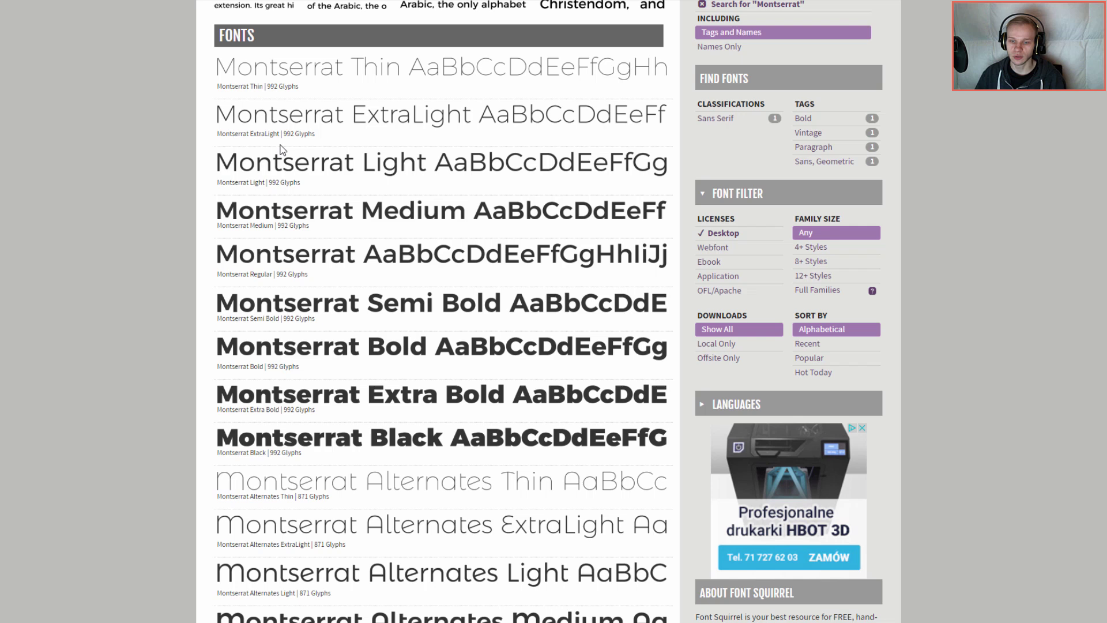
{"action": "scroll", "coordinate": [316, 440], "scroll_direction": "down", "scroll_amount": 3}
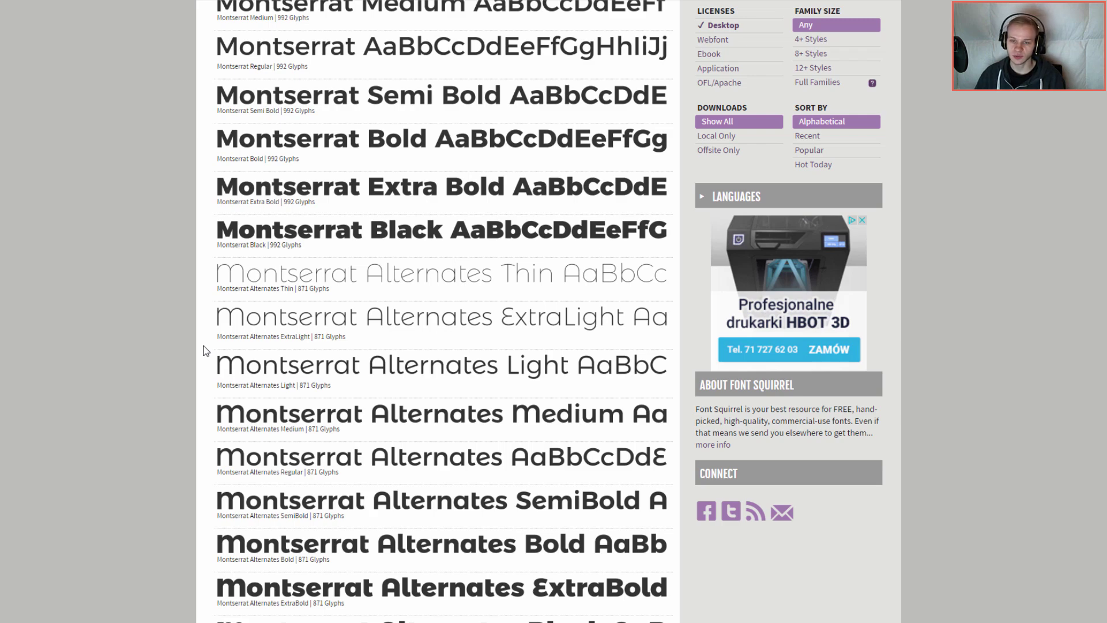
{"action": "scroll", "coordinate": [206, 350], "scroll_direction": "up", "scroll_amount": 1}
{"action": "scroll", "coordinate": [176, 291], "scroll_direction": "up", "scroll_amount": 1}
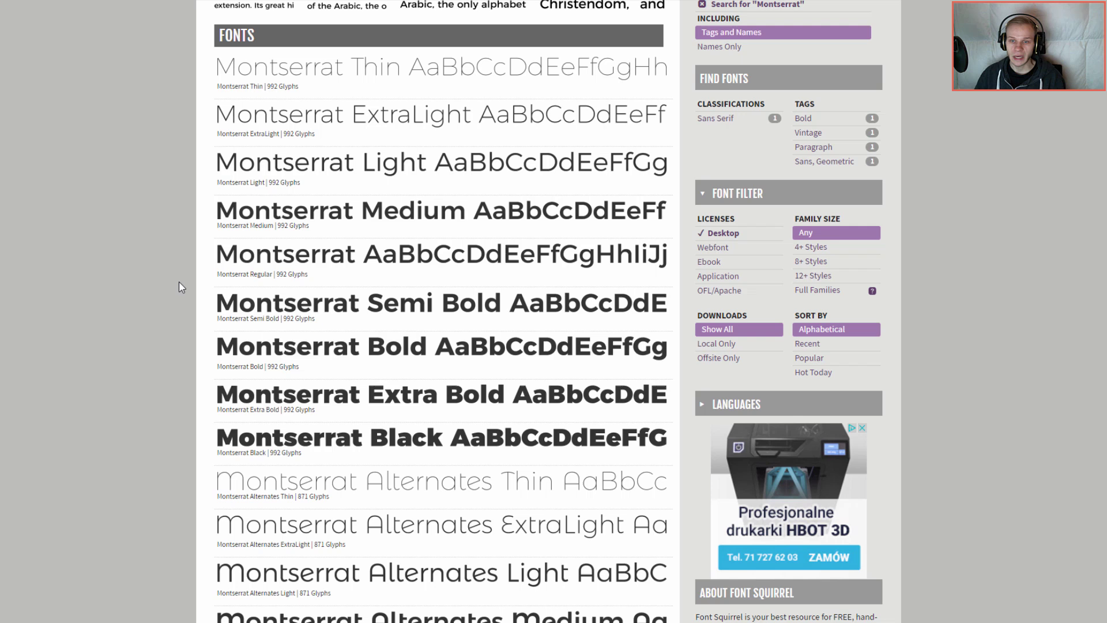
{"action": "scroll", "coordinate": [179, 282], "scroll_direction": "up", "scroll_amount": 1}
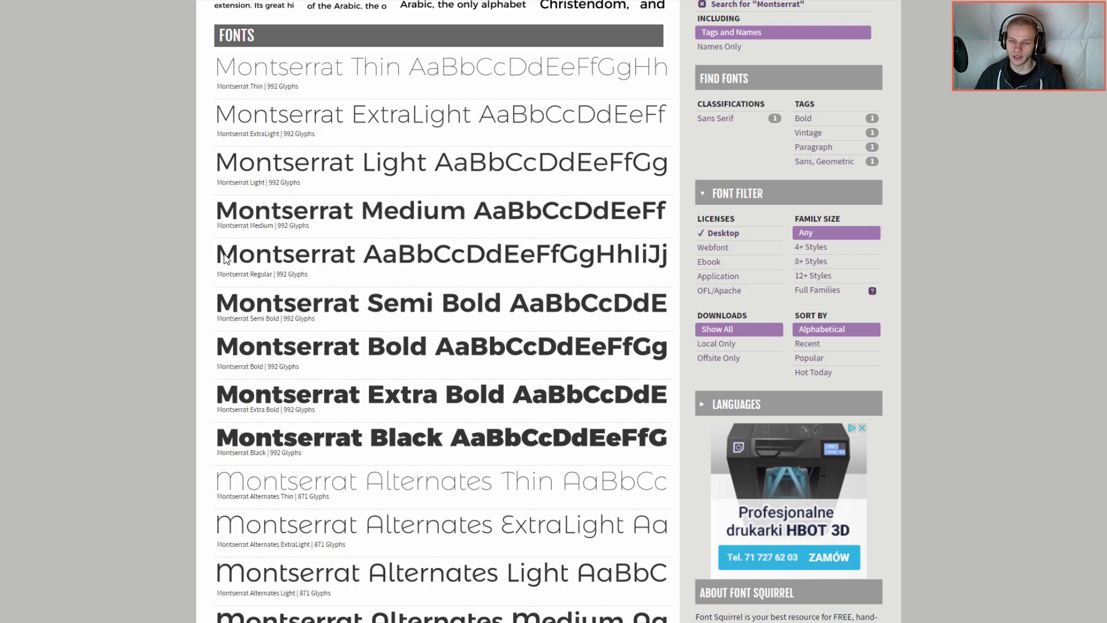
{"action": "scroll", "coordinate": [191, 252], "scroll_direction": "up", "scroll_amount": 2}
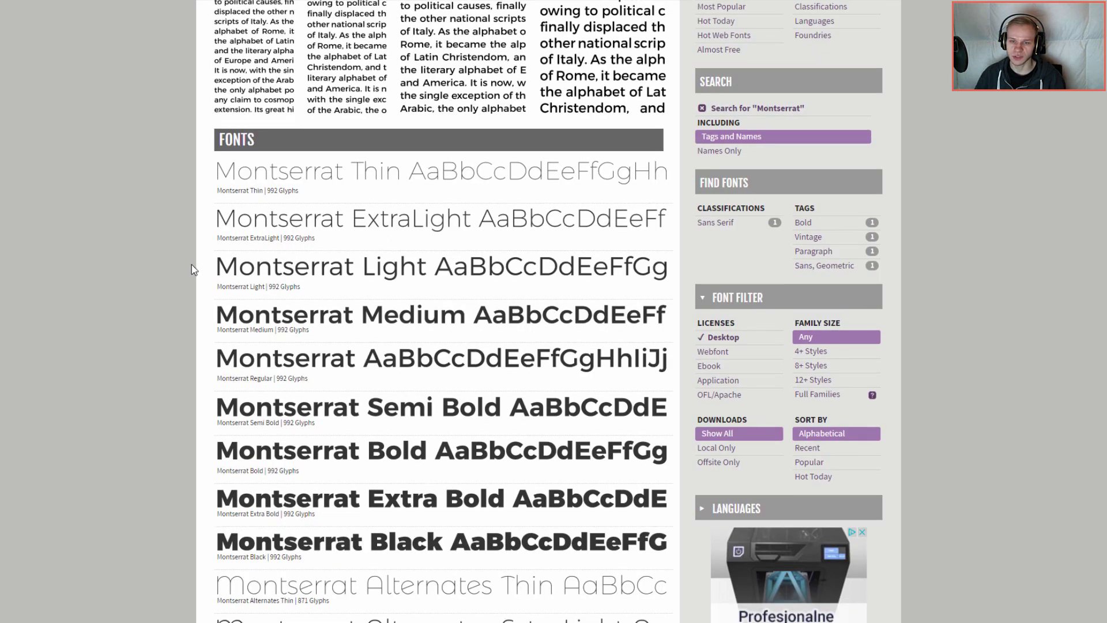
{"action": "scroll", "coordinate": [216, 284], "scroll_direction": "up", "scroll_amount": 2}
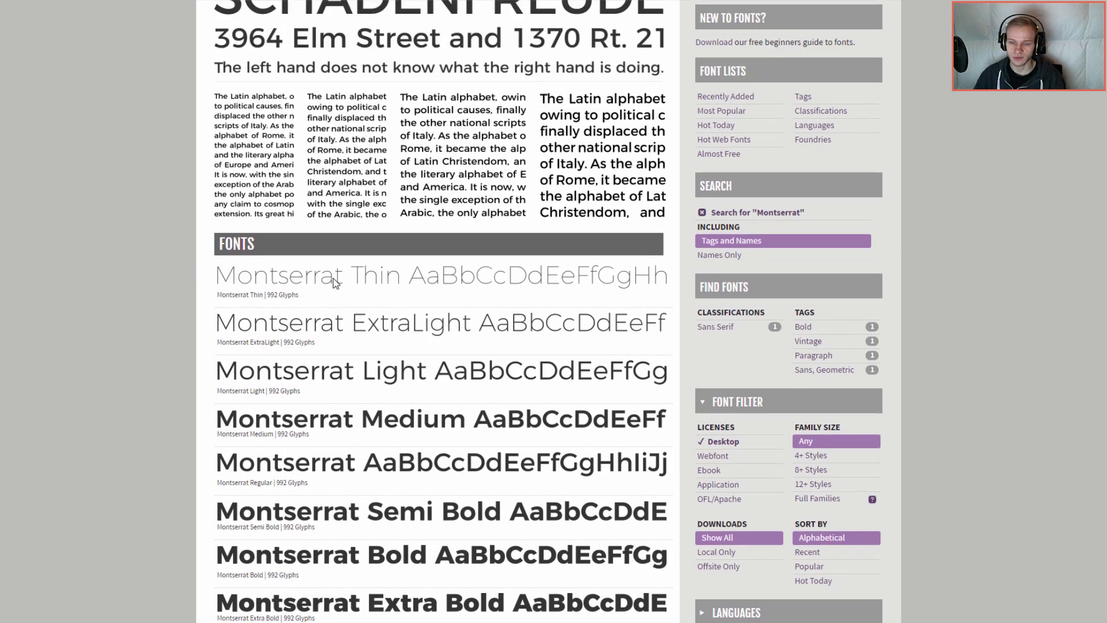
{"action": "scroll", "coordinate": [334, 278], "scroll_direction": "up", "scroll_amount": 2}
{"action": "scroll", "coordinate": [321, 277], "scroll_direction": "up", "scroll_amount": 4}
{"action": "scroll", "coordinate": [322, 277], "scroll_direction": "up", "scroll_amount": 2}
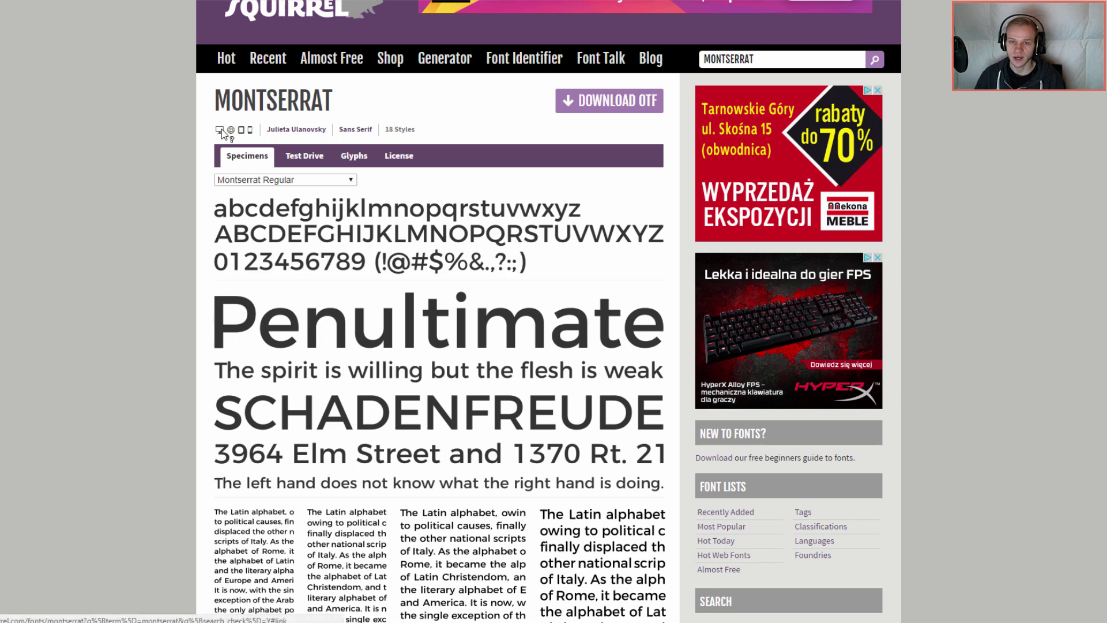
{"action": "mouse_move", "coordinate": [221, 129]}
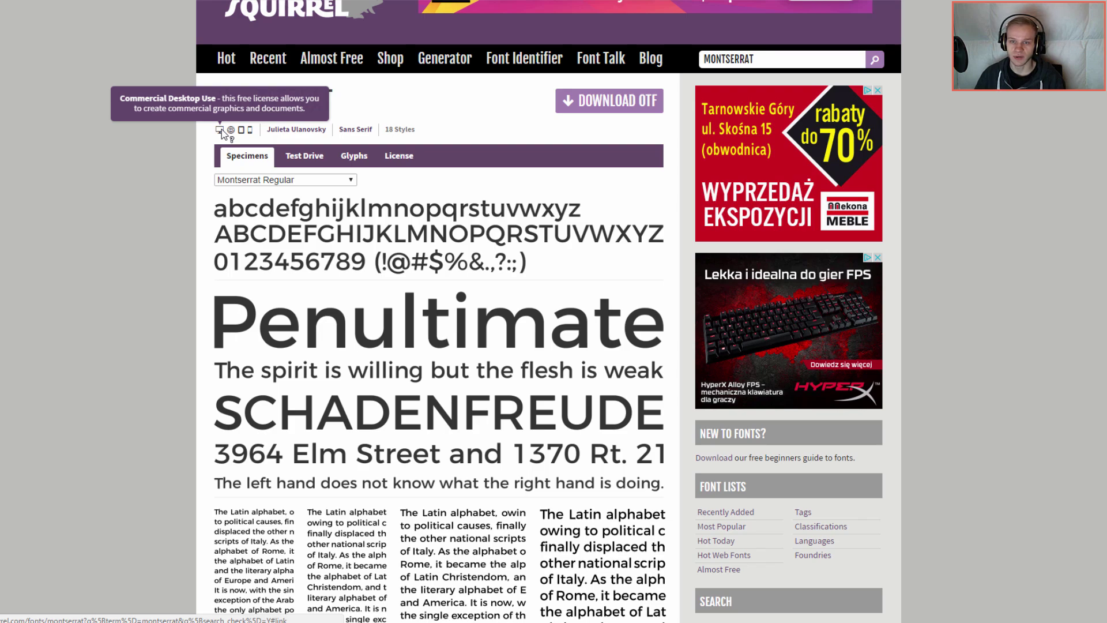
Highlight Montserrat's comparison note in Font Information and open Proxima Nova in a new tab
{"action": "scroll", "coordinate": [170, 337], "scroll_direction": "down", "scroll_amount": 10}
{"action": "scroll", "coordinate": [252, 314], "scroll_direction": "down", "scroll_amount": 2}
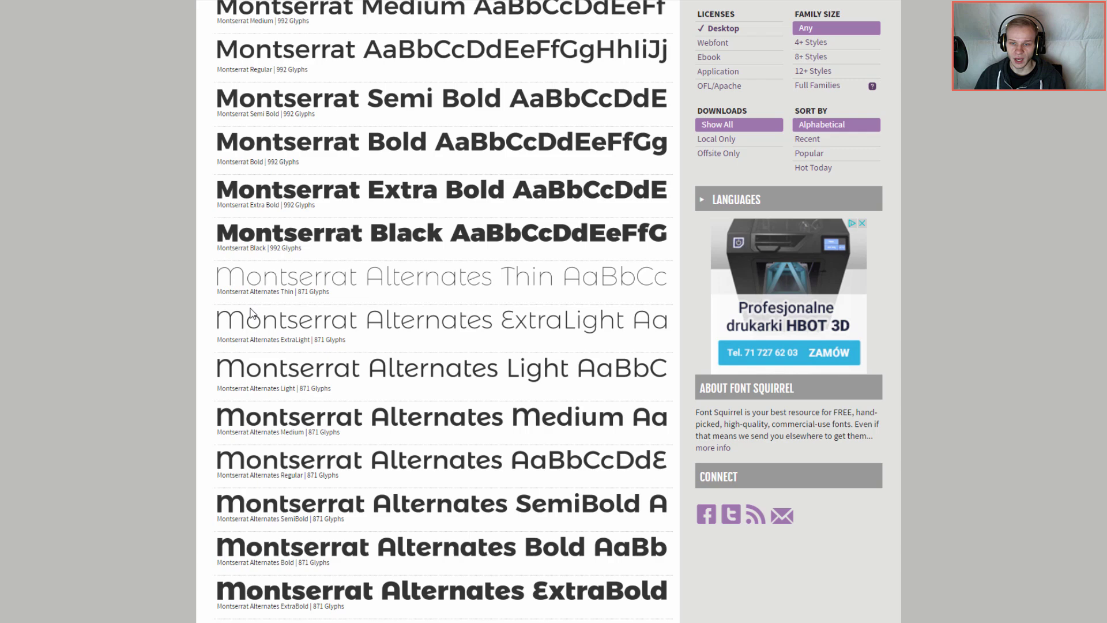
{"action": "scroll", "coordinate": [252, 315], "scroll_direction": "down", "scroll_amount": 5}
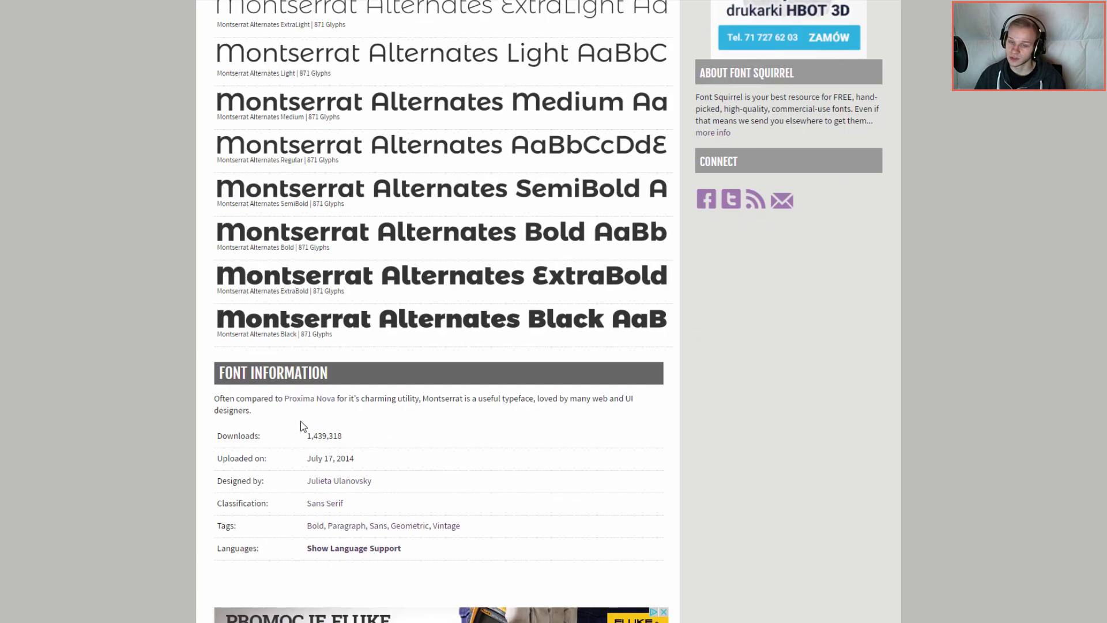
{"action": "left_click_drag", "start_coordinate": [261, 399], "coordinate": [223, 398]}
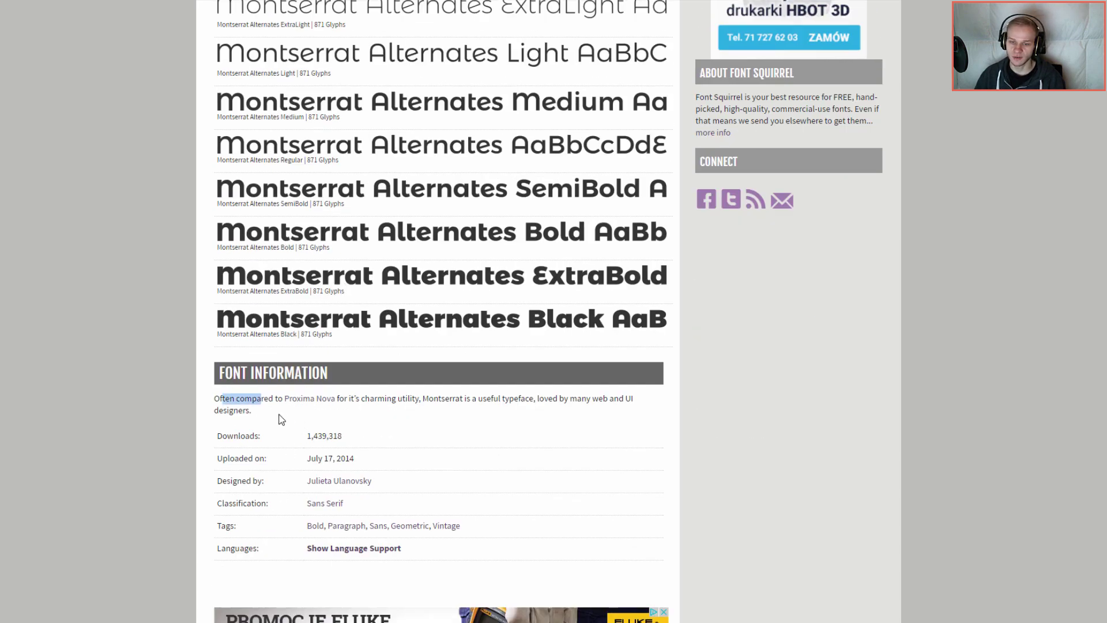
{"action": "middle_click", "coordinate": [310, 399]}
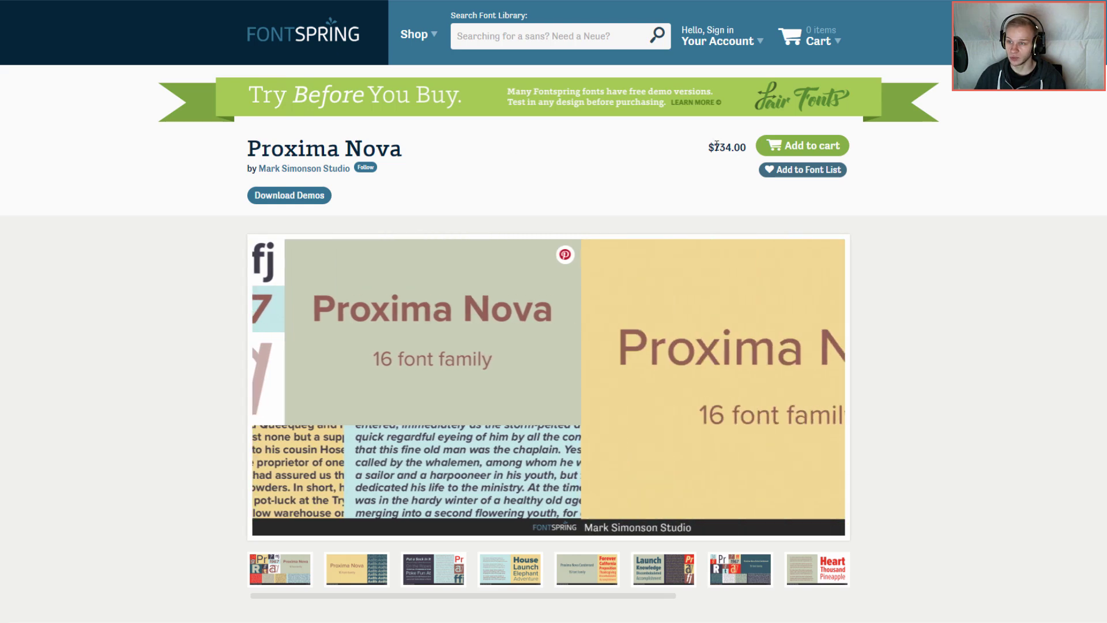
Check Proxima Nova's $734 price and collection heading on Fontspring, then switch to PowerPoint
{"action": "double_click", "coordinate": [743, 149]}
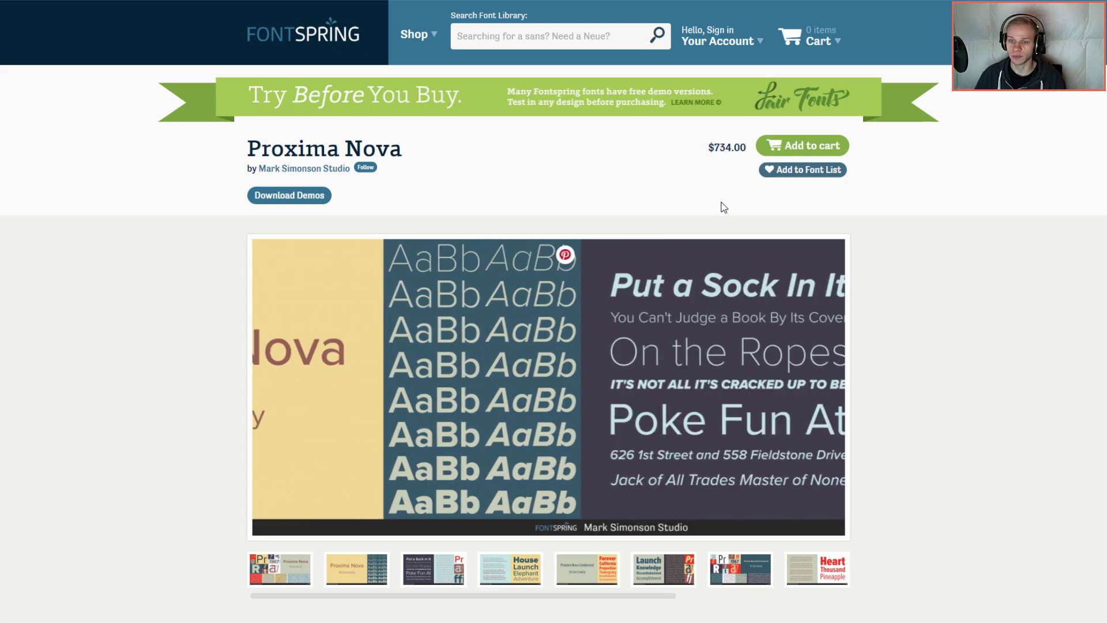
{"action": "scroll", "coordinate": [721, 205], "scroll_direction": "down", "scroll_amount": 6}
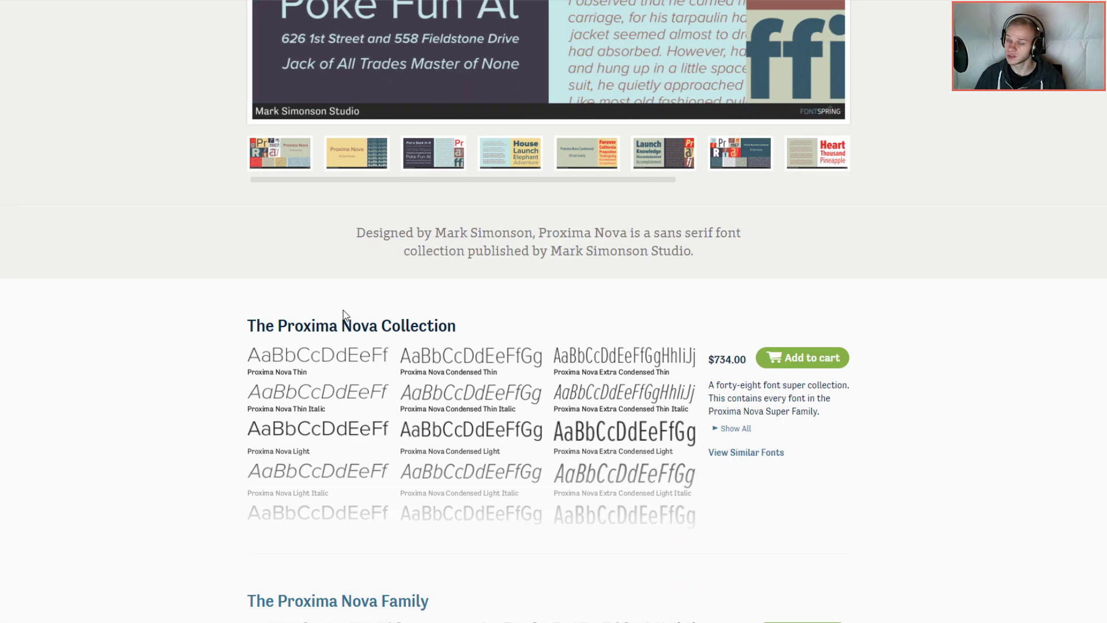
{"action": "left_click_drag", "start_coordinate": [294, 326], "coordinate": [382, 325]}
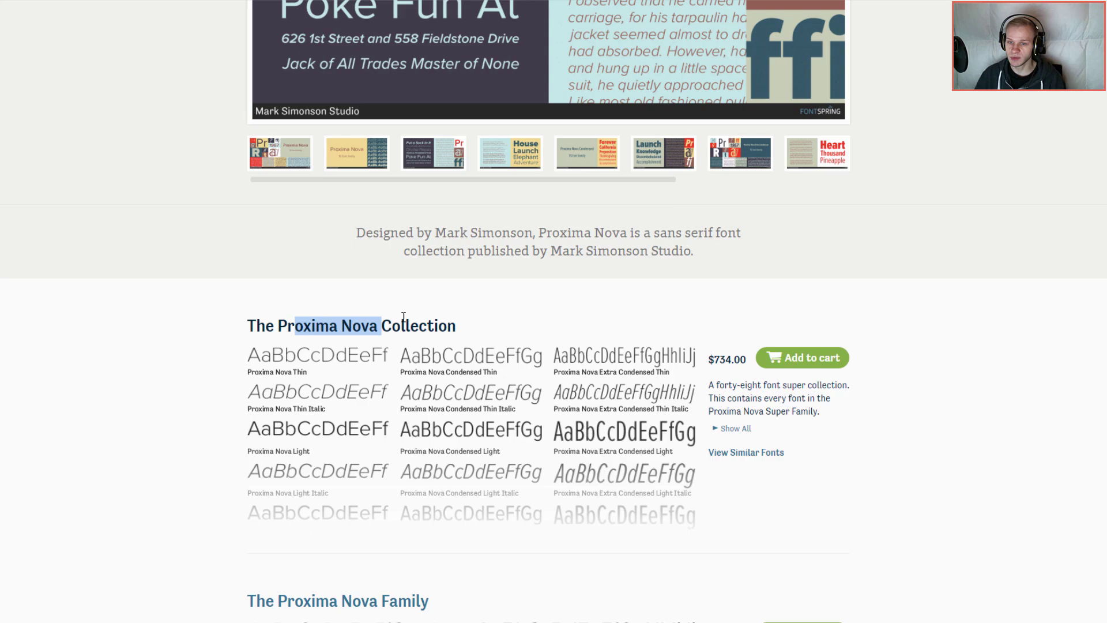
{"action": "left_click", "coordinate": [519, 346]}
{"action": "scroll", "coordinate": [520, 346], "scroll_direction": "up", "scroll_amount": 6}
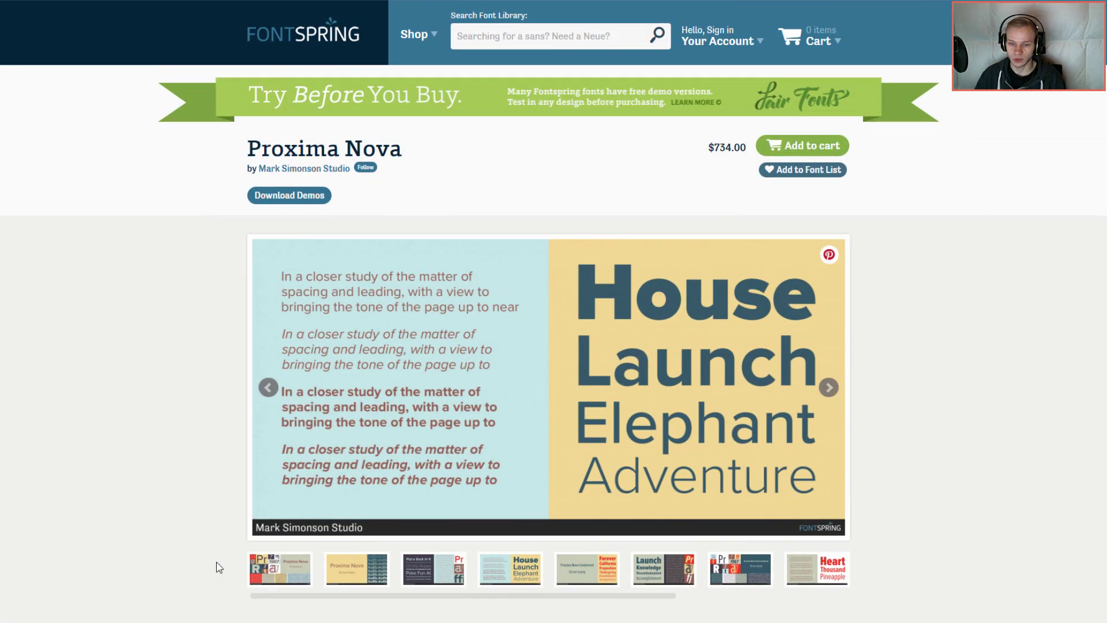
{"action": "key", "text": "alt+Tab"}
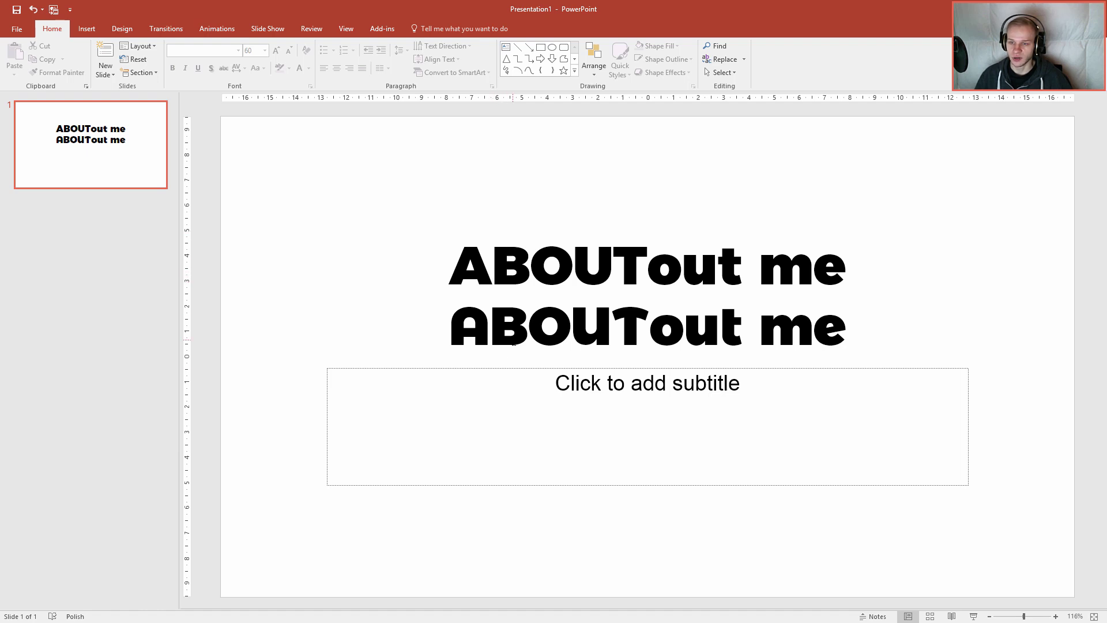
Highlight 'ABOUT' on the second line of the ABOUTout me title
{"action": "left_click", "coordinate": [623, 325]}
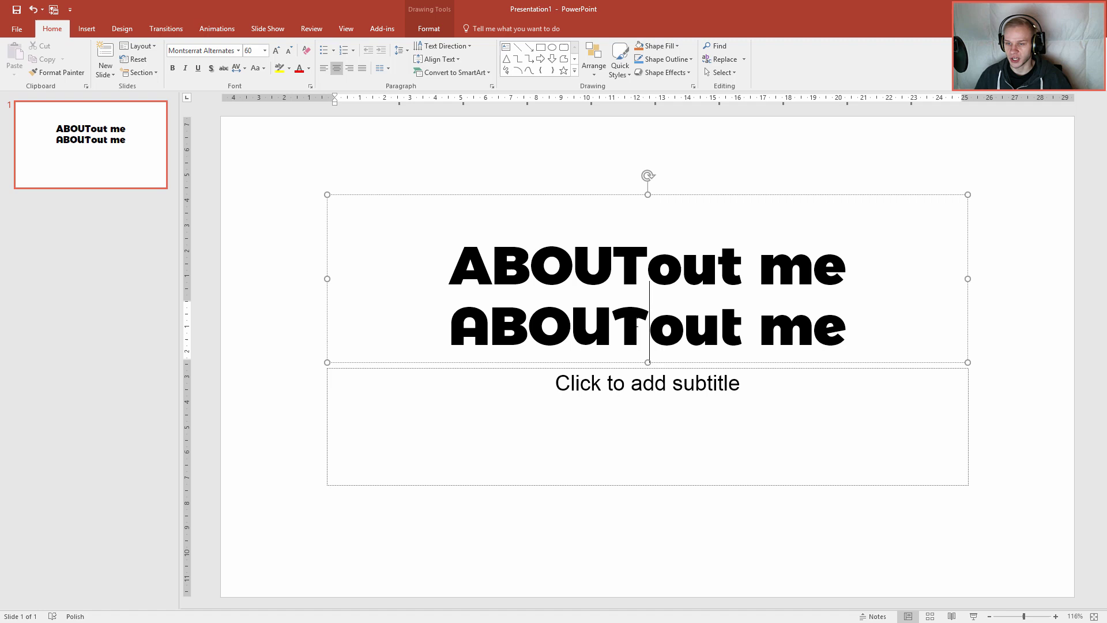
{"action": "left_click_drag", "start_coordinate": [623, 325], "coordinate": [453, 326]}
{"action": "left_click", "coordinate": [292, 335]}
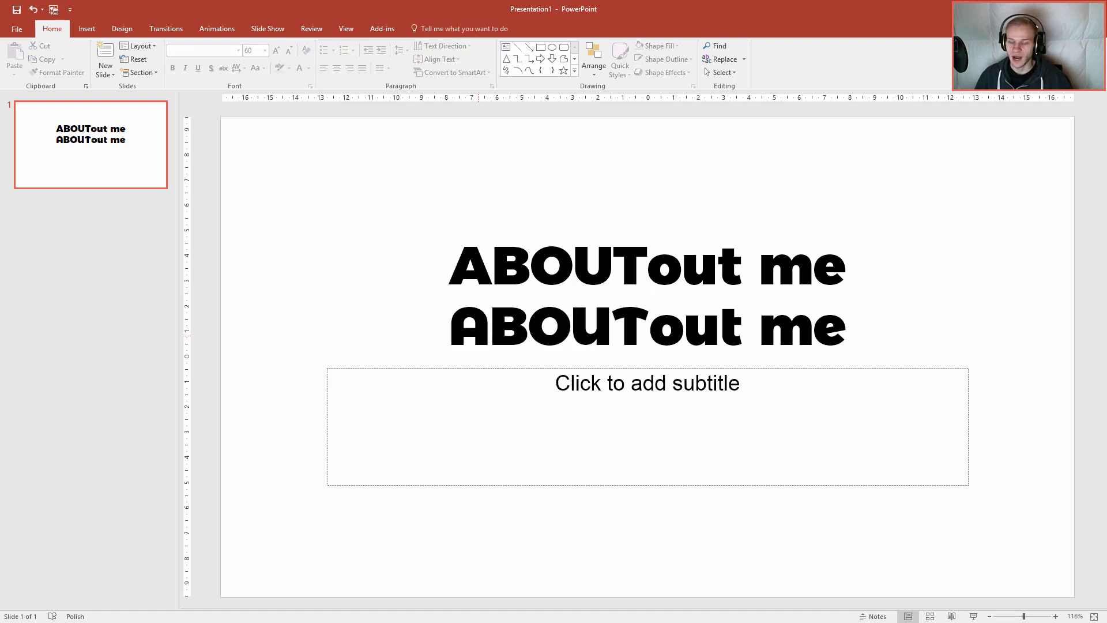
Add a new second slide and delete both of its placeholders
{"action": "right_click", "coordinate": [112, 233]}
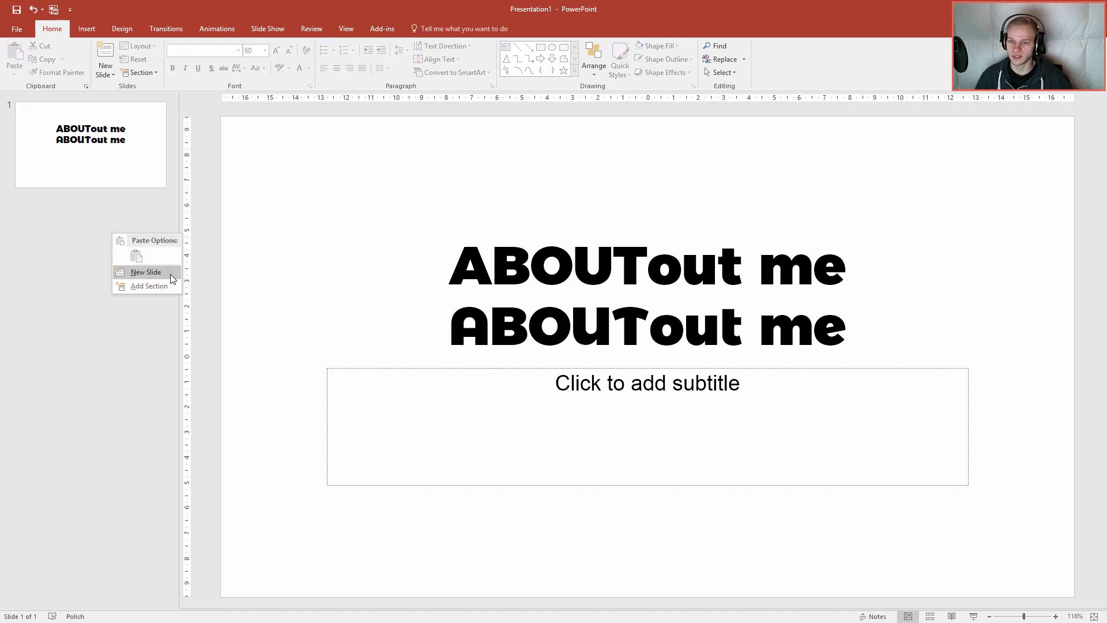
{"action": "left_click", "coordinate": [151, 272]}
{"action": "left_click_drag", "start_coordinate": [245, 141], "coordinate": [1031, 548]}
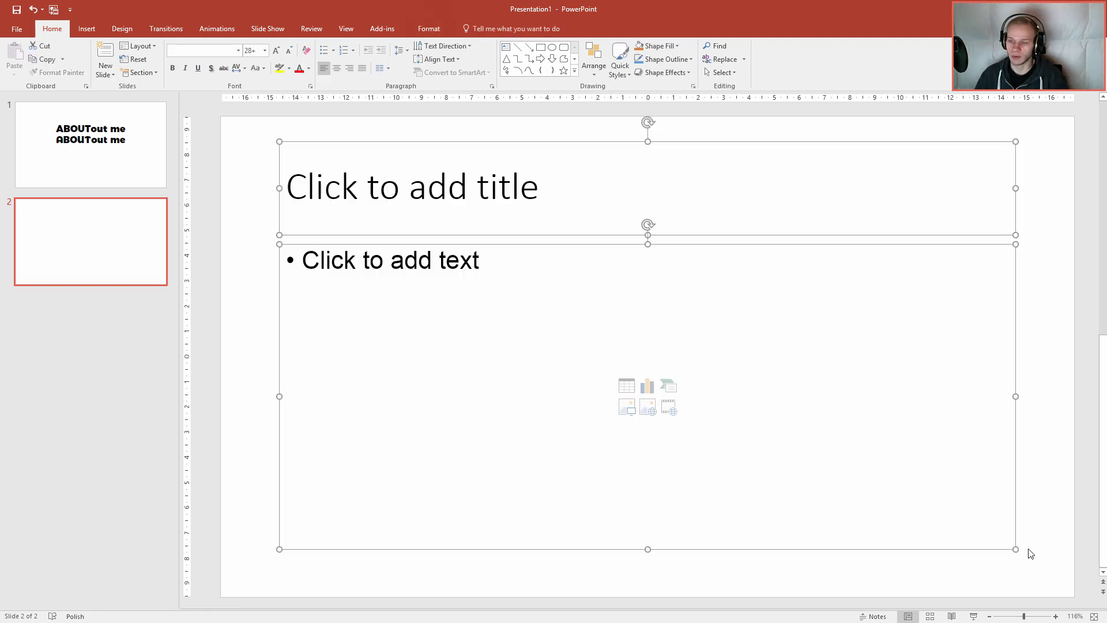
{"action": "key", "text": "Delete"}
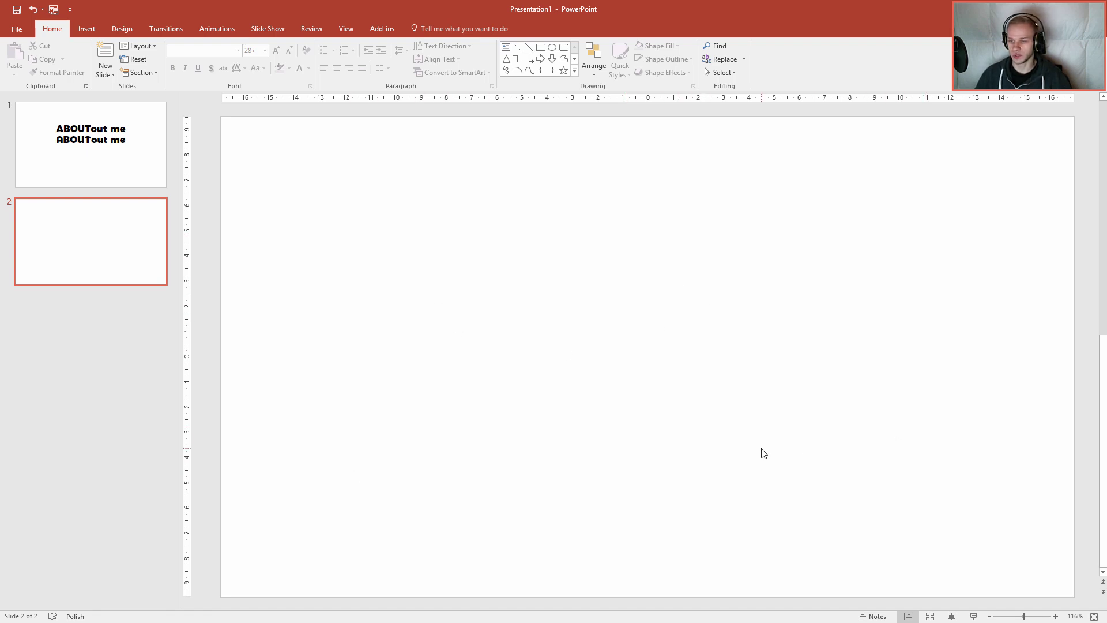
Draw a text box right of centre on slide 2 reading 'My images', nudged slightly down
{"action": "left_click", "coordinate": [86, 33]}
{"action": "left_click", "coordinate": [471, 63]}
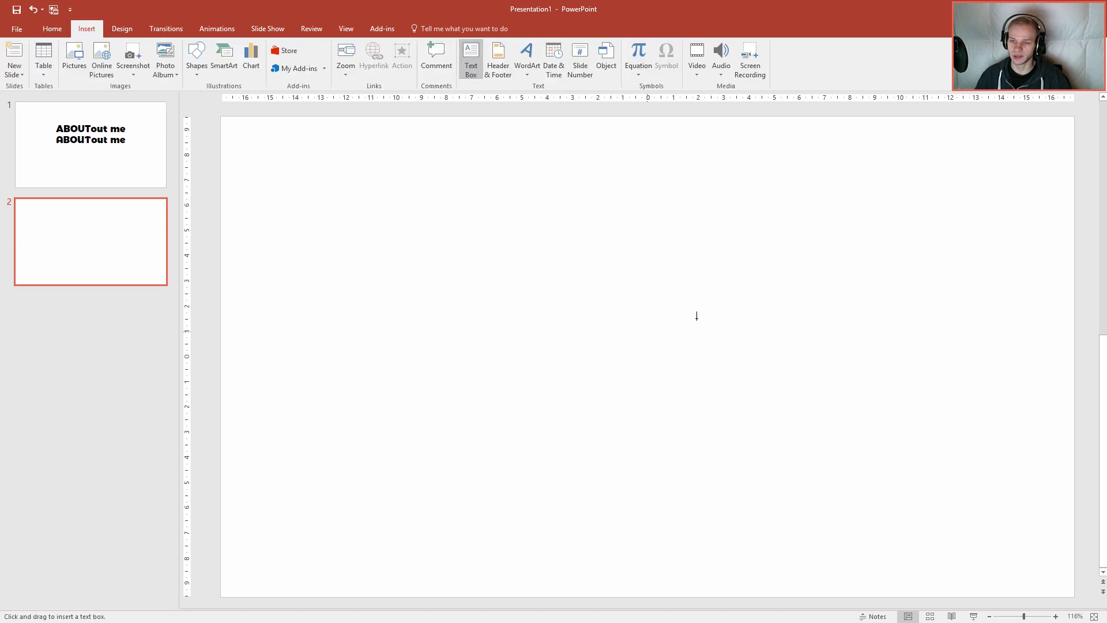
{"action": "left_click_drag", "start_coordinate": [552, 264], "coordinate": [972, 445]}
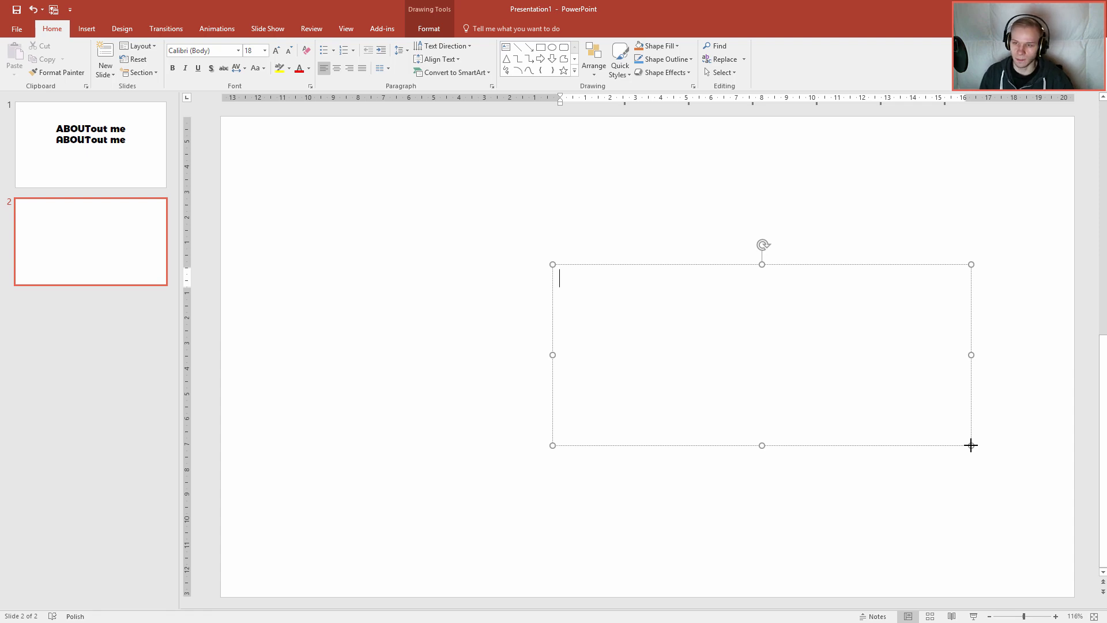
{"action": "type", "text": "My"}
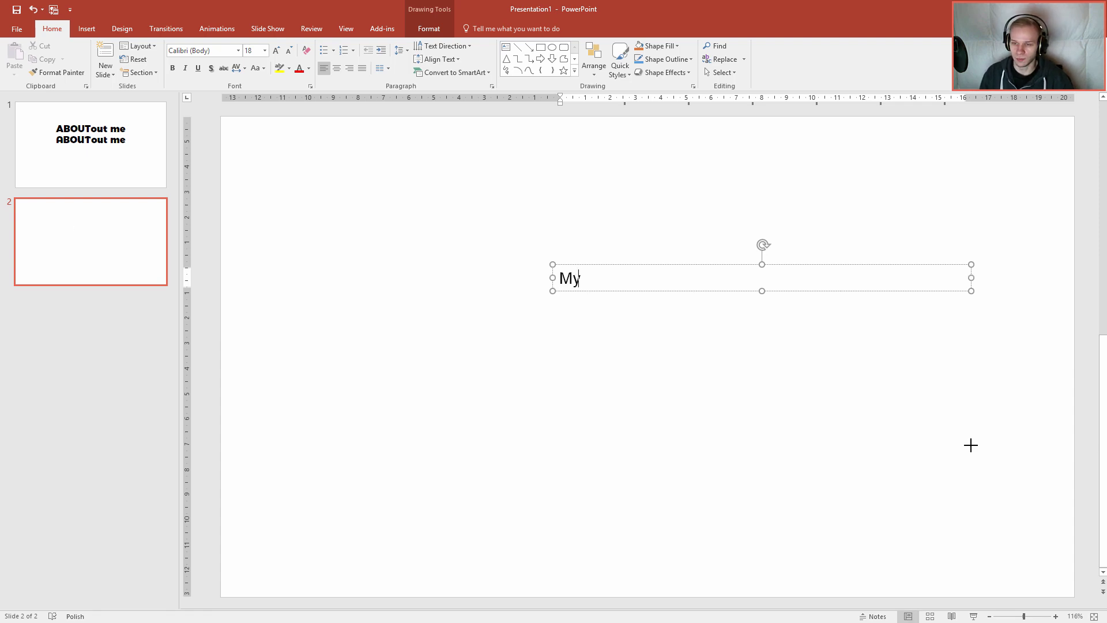
{"action": "type", "text": " images"}
{"action": "key", "text": "ctrl+a"}
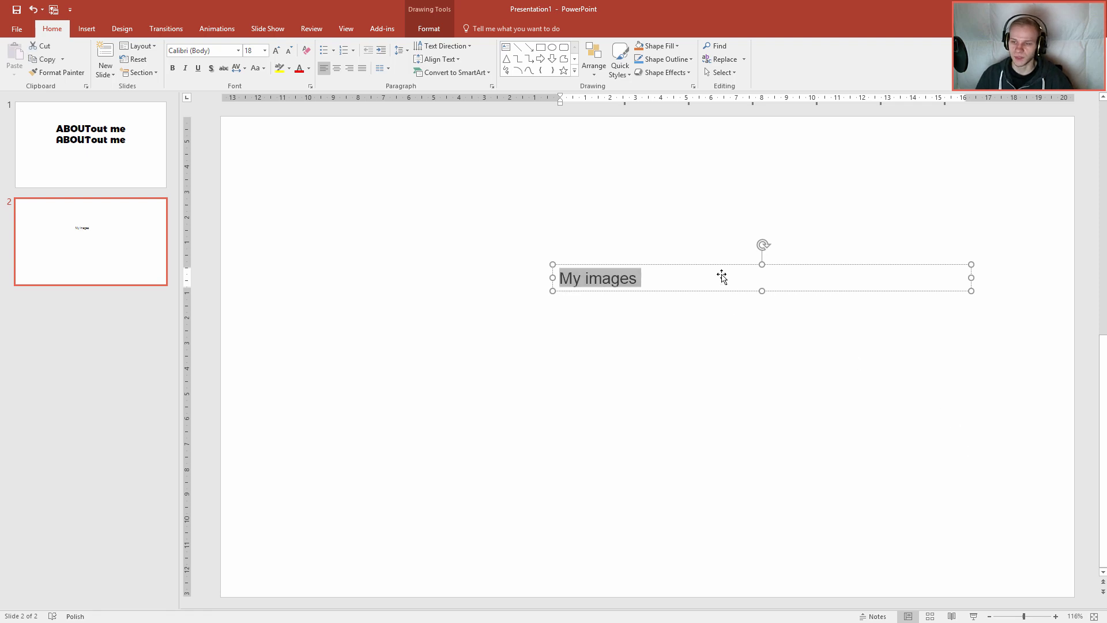
{"action": "left_click_drag", "start_coordinate": [722, 277], "coordinate": [726, 297]}
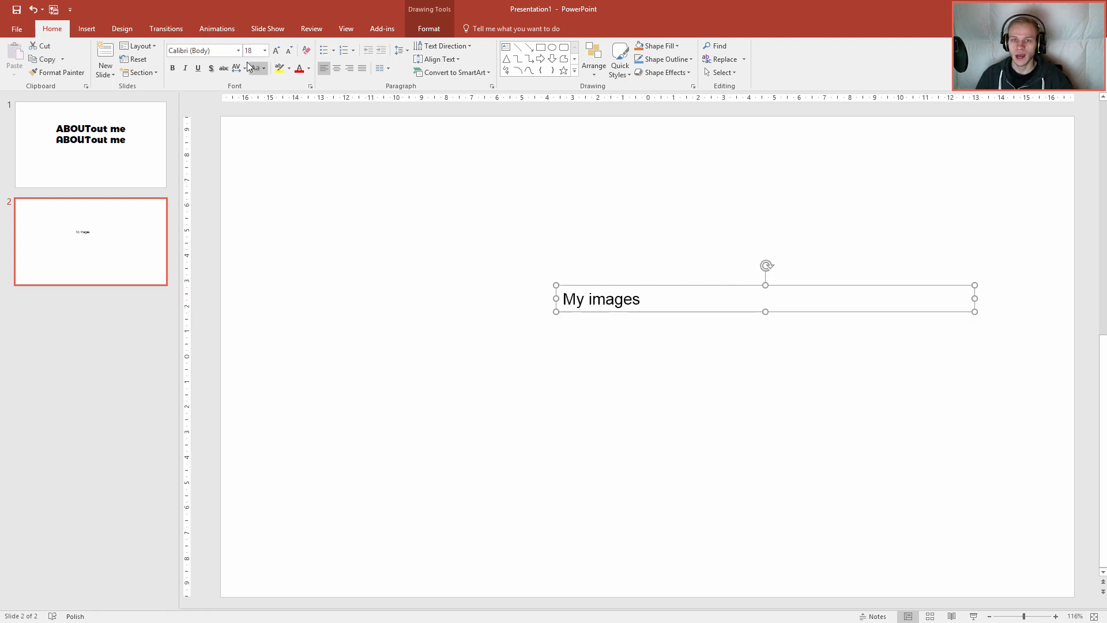
Set the 'My images' text in Montserrat Black
{"action": "left_click", "coordinate": [237, 50]}
{"action": "scroll", "coordinate": [327, 100], "scroll_direction": "down", "scroll_amount": 1}
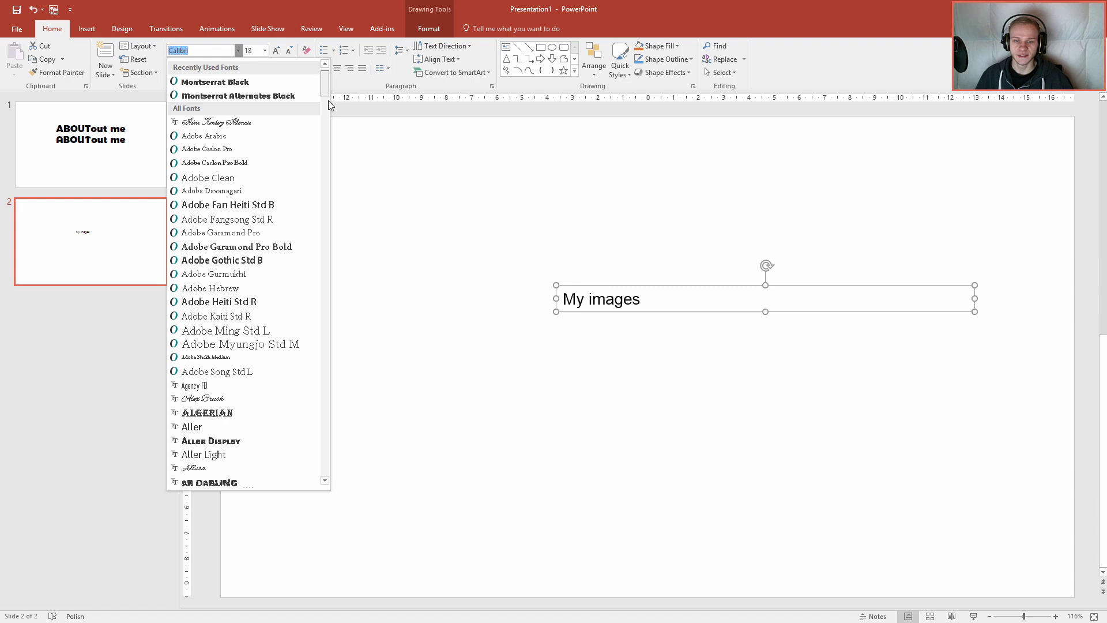
{"action": "scroll", "coordinate": [328, 104], "scroll_direction": "down", "scroll_amount": 5}
{"action": "scroll", "coordinate": [327, 140], "scroll_direction": "down", "scroll_amount": 5}
{"action": "scroll", "coordinate": [328, 167], "scroll_direction": "down", "scroll_amount": 5}
{"action": "scroll", "coordinate": [339, 201], "scroll_direction": "down", "scroll_amount": 5}
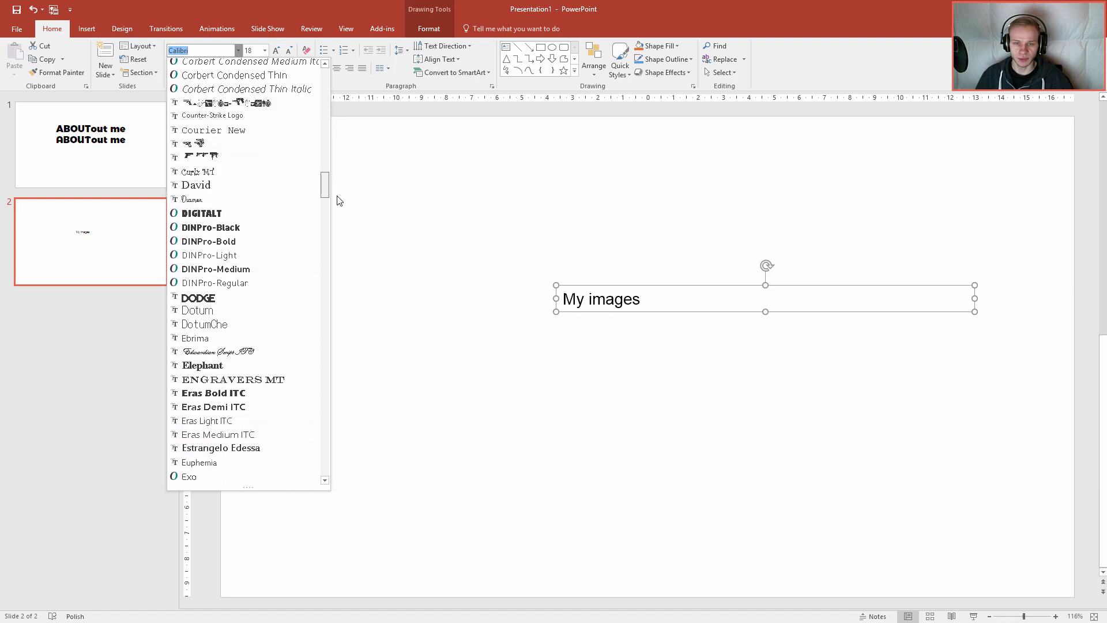
{"action": "left_click_drag", "start_coordinate": [340, 201], "coordinate": [349, 344]}
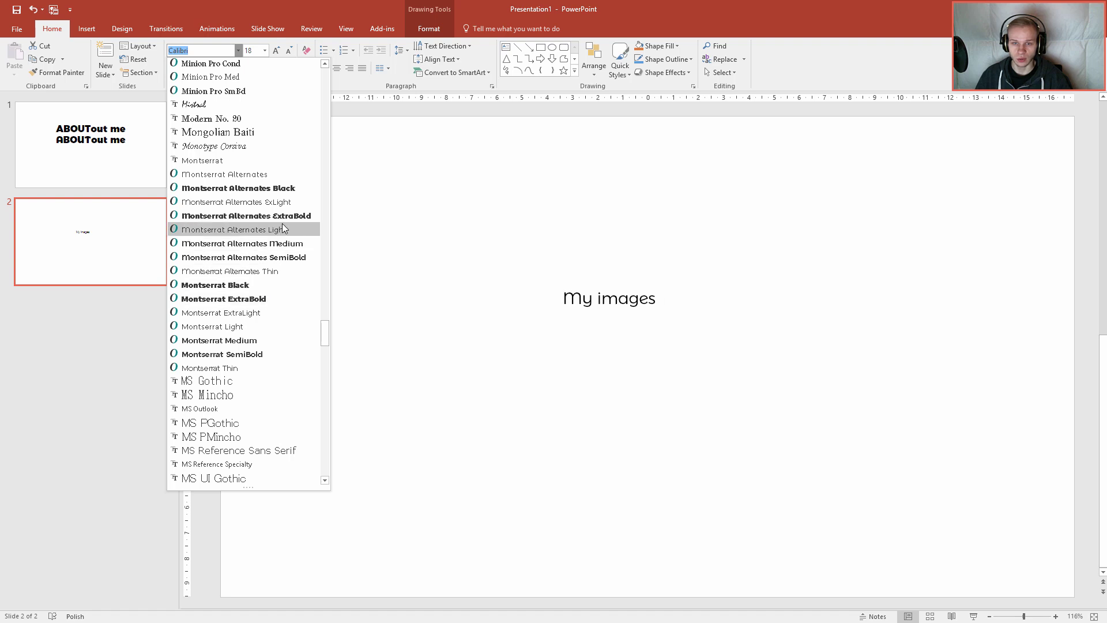
{"action": "left_click", "coordinate": [276, 282]}
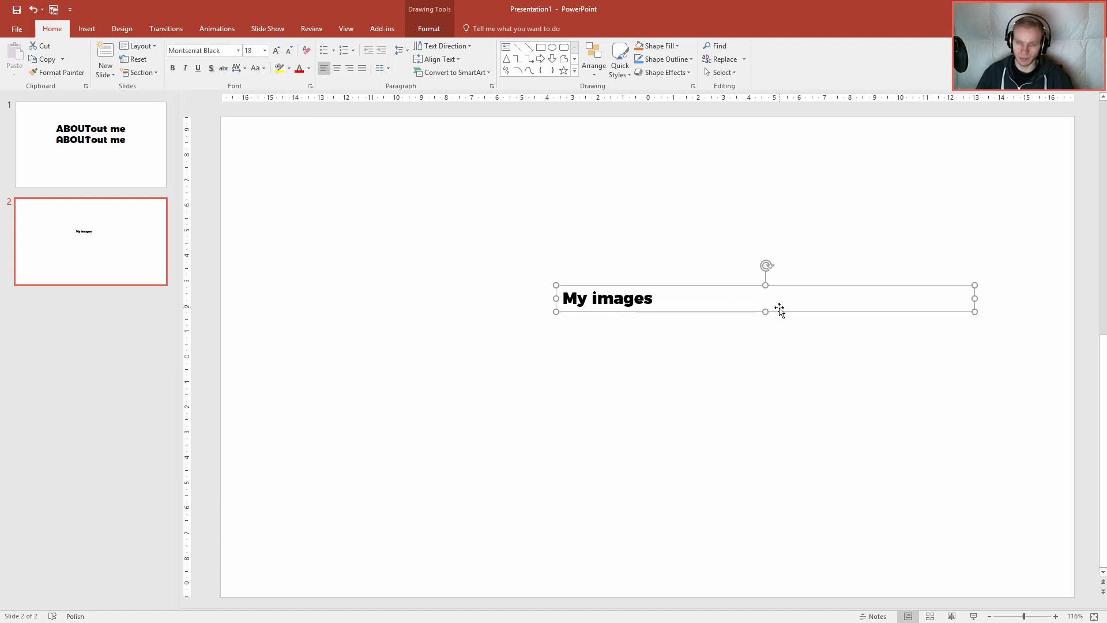
Enlarge 'My images' to 72 pt and move it right and down
{"action": "left_click", "coordinate": [277, 51]}
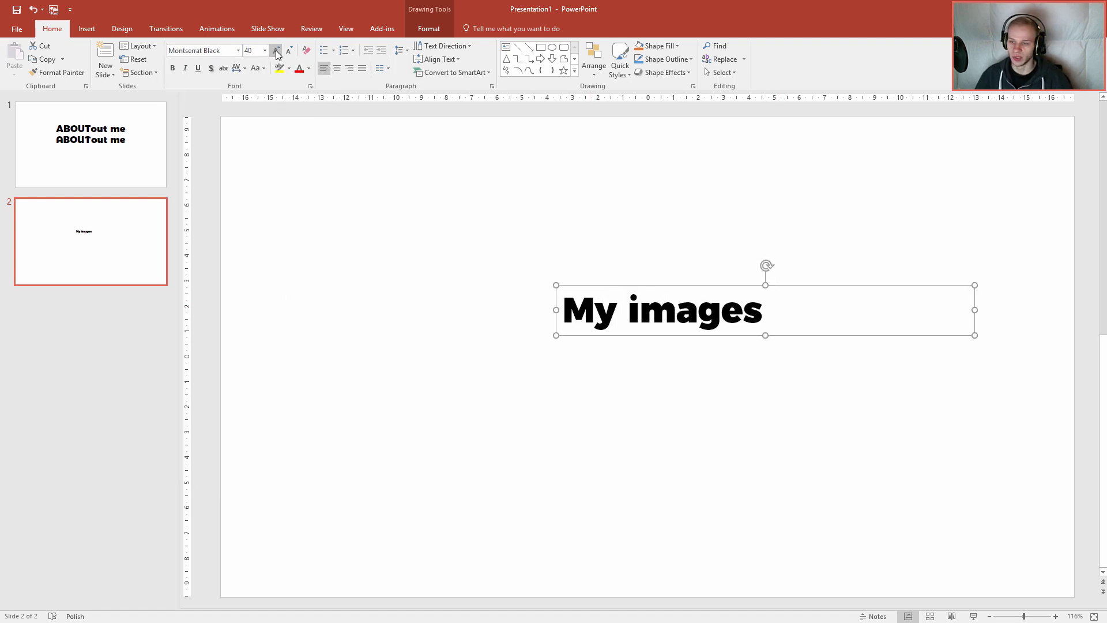
{"action": "left_click", "coordinate": [277, 51]}
{"action": "scroll", "coordinate": [637, 311], "scroll_direction": "down", "scroll_amount": 1, "text": "ctrl"}
{"action": "scroll", "coordinate": [636, 310], "scroll_direction": "down", "scroll_amount": 1, "text": "ctrl"}
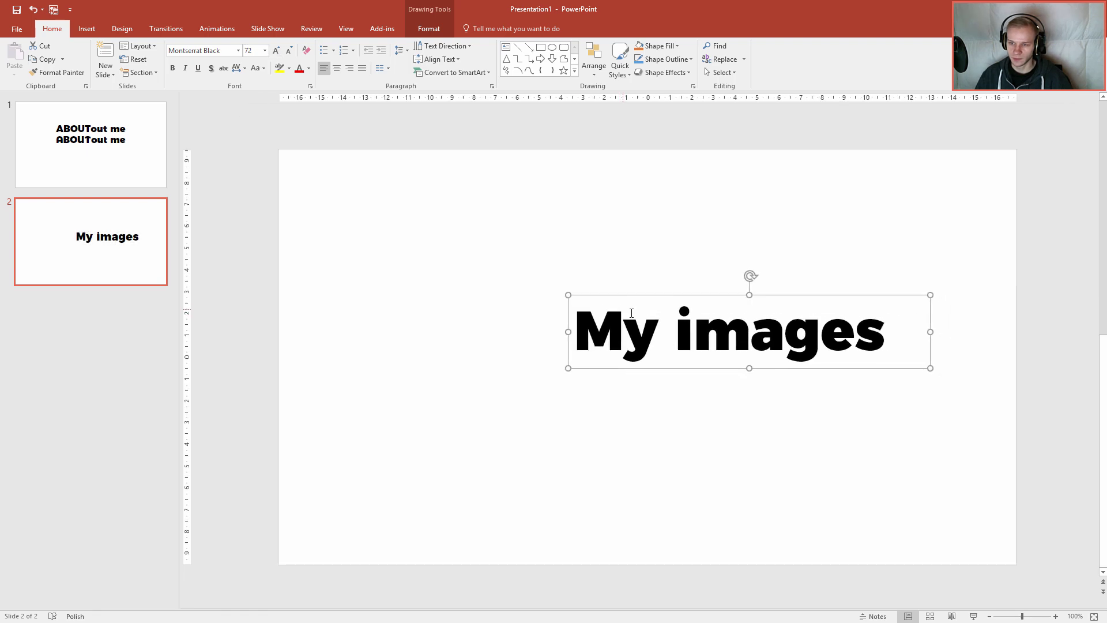
{"action": "scroll", "coordinate": [637, 310], "scroll_direction": "down", "scroll_amount": 2, "text": "ctrl"}
{"action": "left_click_drag", "start_coordinate": [637, 310], "coordinate": [671, 320]}
{"action": "left_click", "coordinate": [649, 272]}
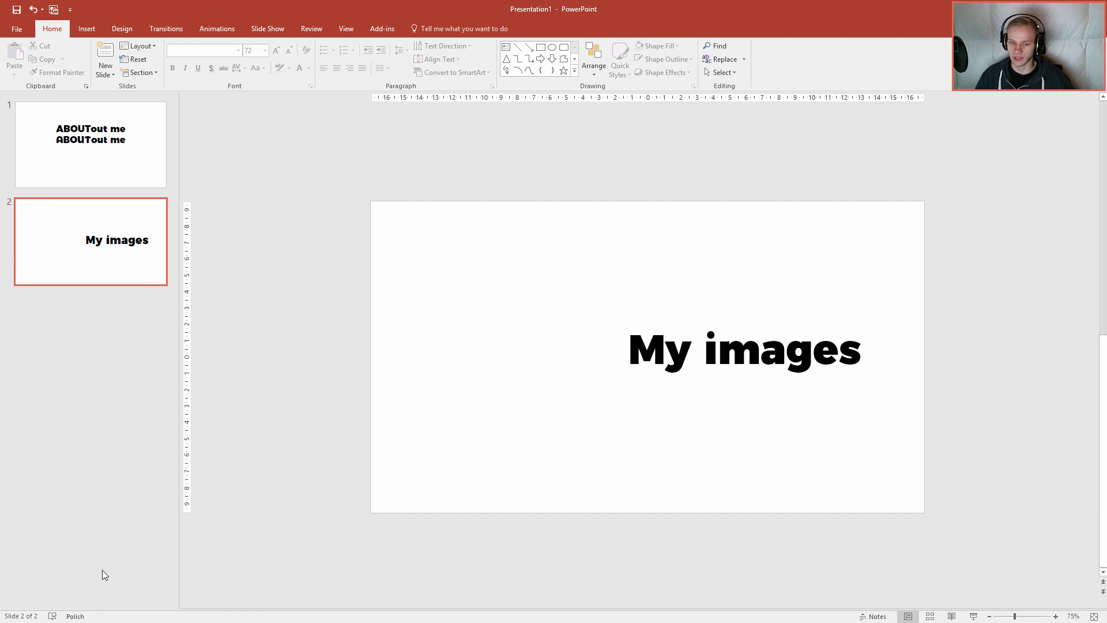
Drag Picture icon.png from File Explorer onto slide 2, left of the title, slightly enlarged
{"action": "left_click", "coordinate": [42, 620]}
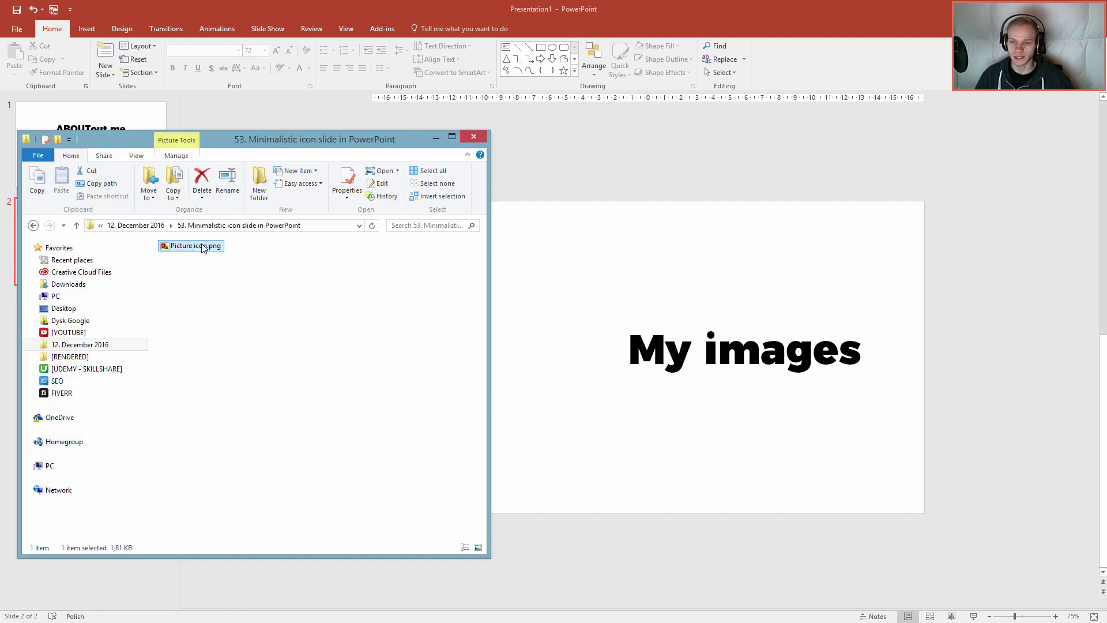
{"action": "left_click_drag", "start_coordinate": [208, 245], "coordinate": [596, 414]}
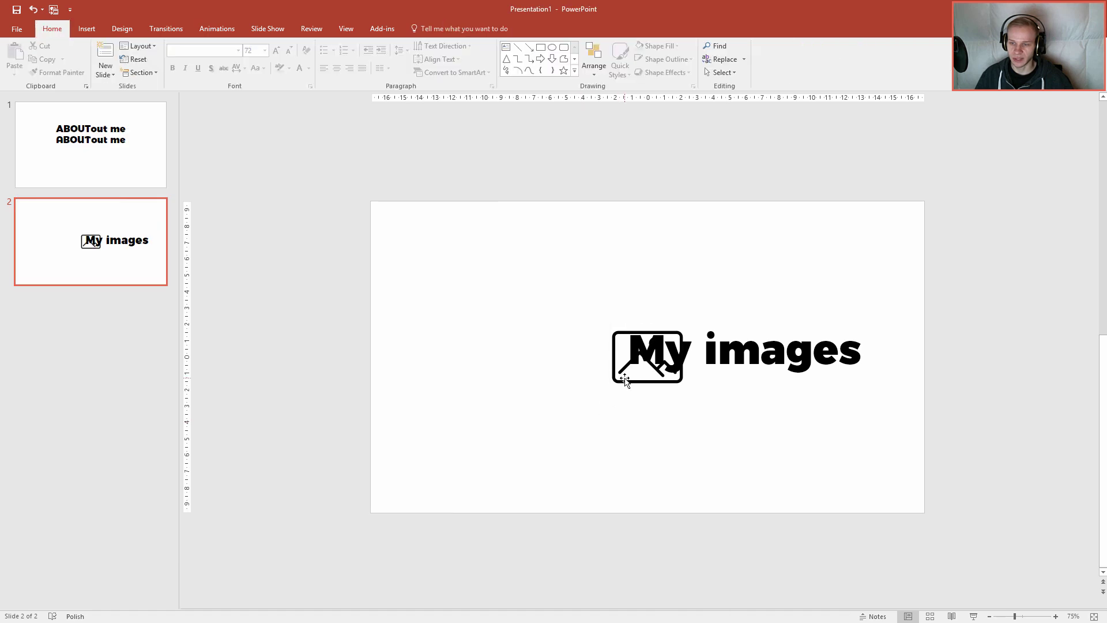
{"action": "left_click_drag", "start_coordinate": [623, 378], "coordinate": [485, 356]}
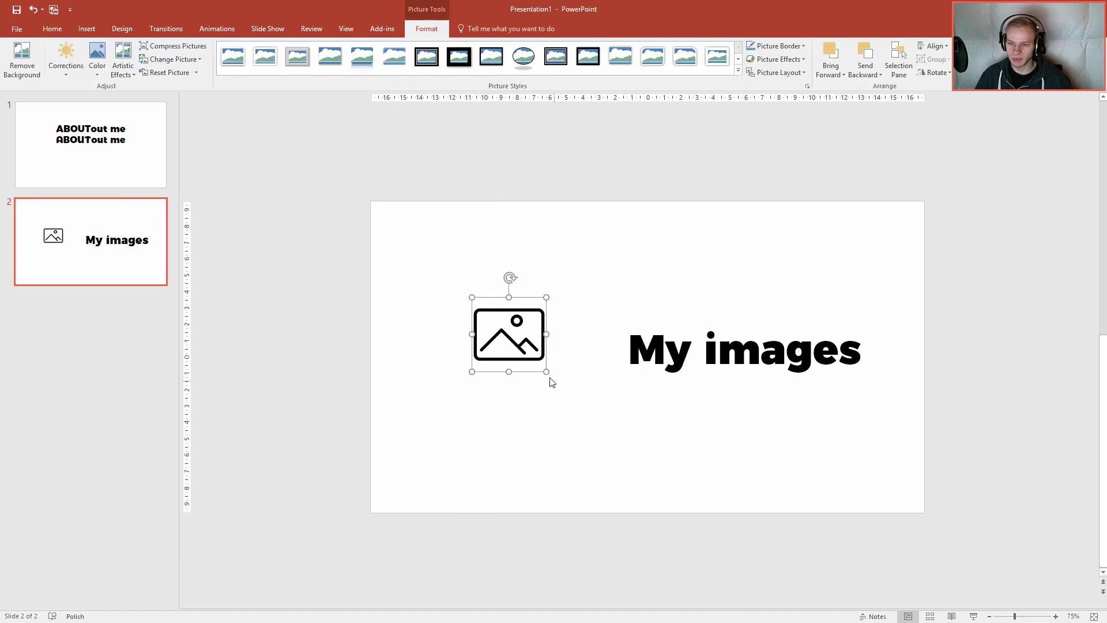
{"action": "left_click_drag", "start_coordinate": [547, 372], "coordinate": [563, 389]}
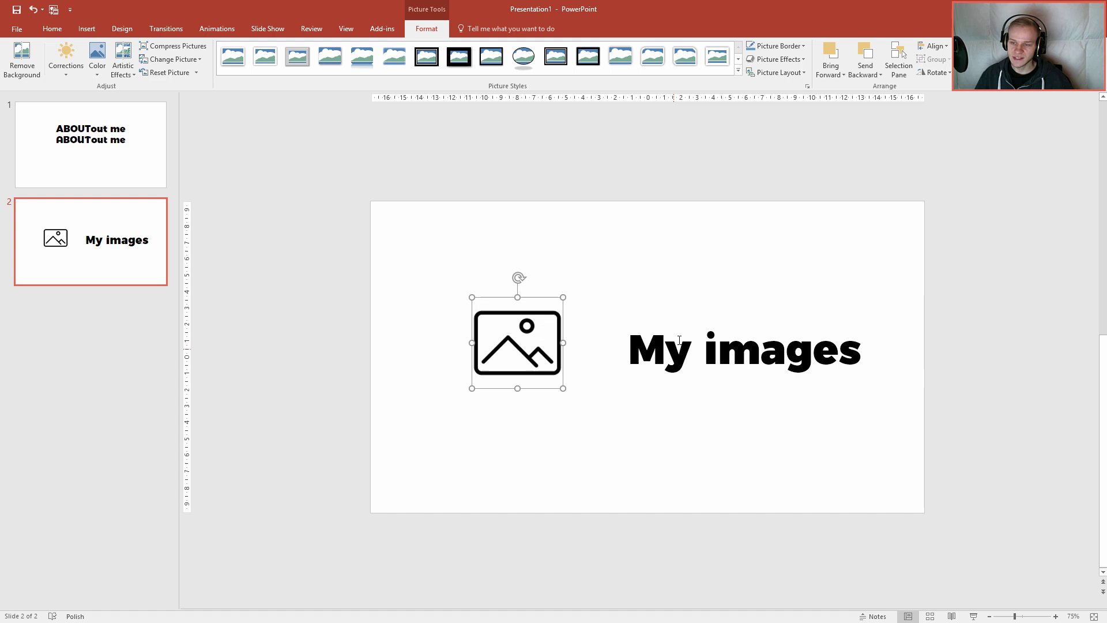
Shift the picture icon slightly right so it sits level beside the title
{"action": "left_click", "coordinate": [687, 326]}
{"action": "left_click_drag", "start_coordinate": [689, 325], "coordinate": [606, 317]}
{"action": "key", "text": "Escape"}
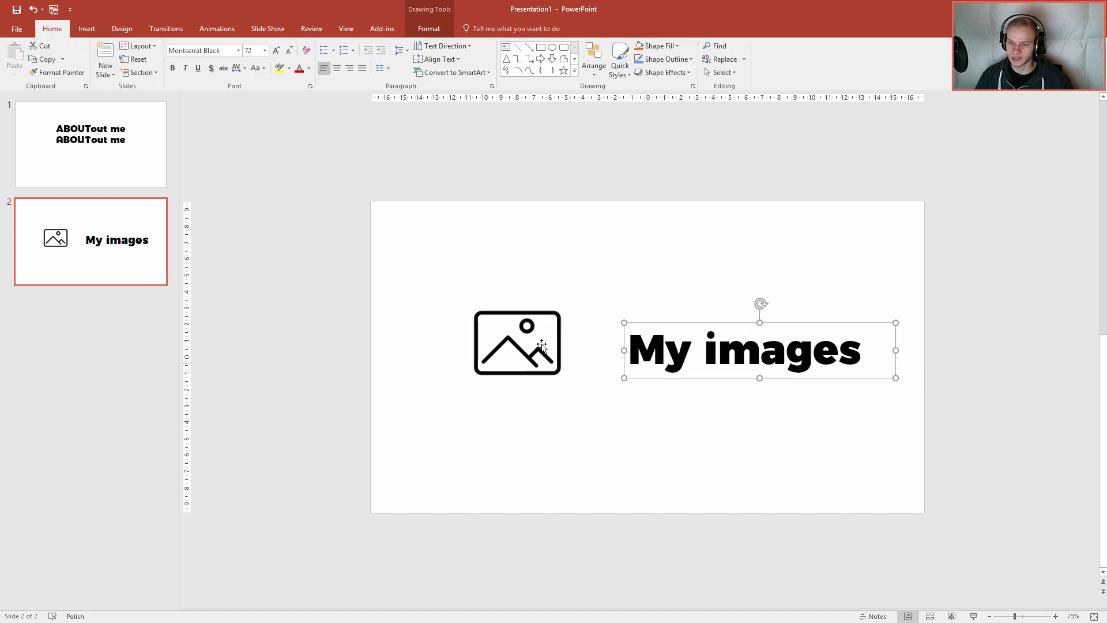
{"action": "left_click", "coordinate": [542, 346]}
{"action": "right_click", "coordinate": [542, 346]}
{"action": "left_click", "coordinate": [582, 438]}
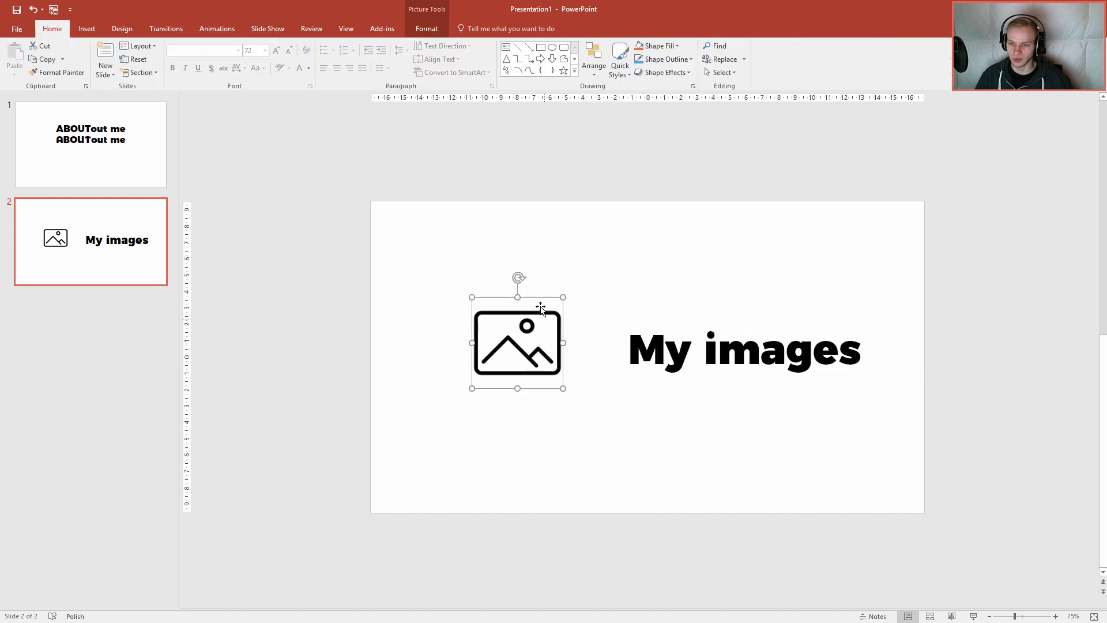
{"action": "mouse_move", "coordinate": [540, 301]}
{"action": "left_mouse_down"}
{"action": "mouse_move", "coordinate": [672, 310]}
{"action": "mouse_move", "coordinate": [551, 299]}
{"action": "left_mouse_up"}
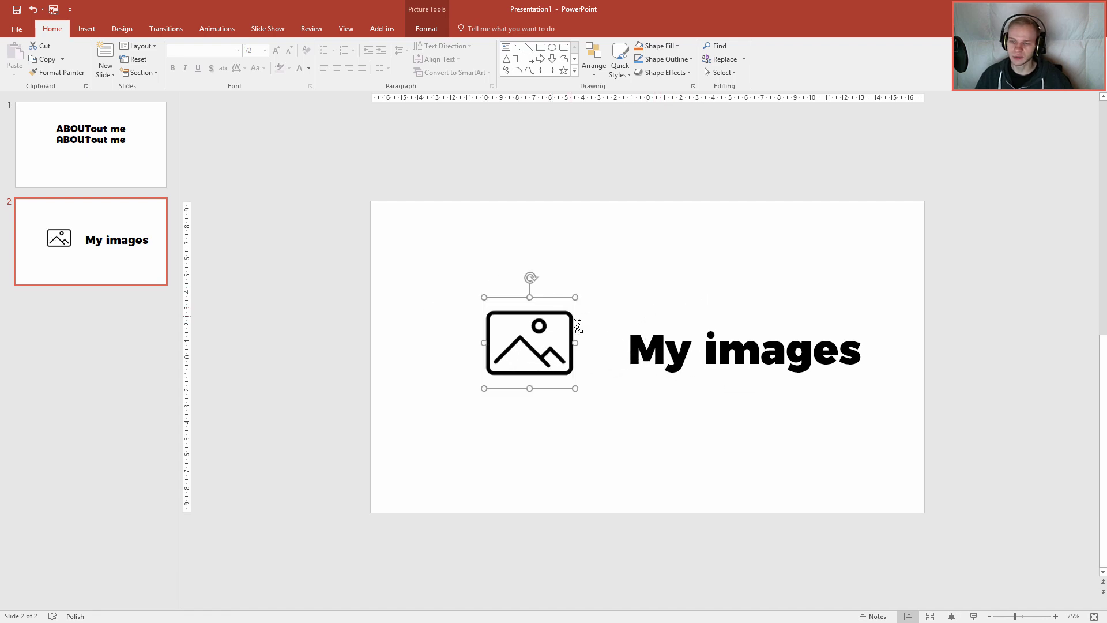
{"action": "scroll", "coordinate": [574, 318], "scroll_direction": "up", "scroll_amount": 4, "text": "ctrl"}
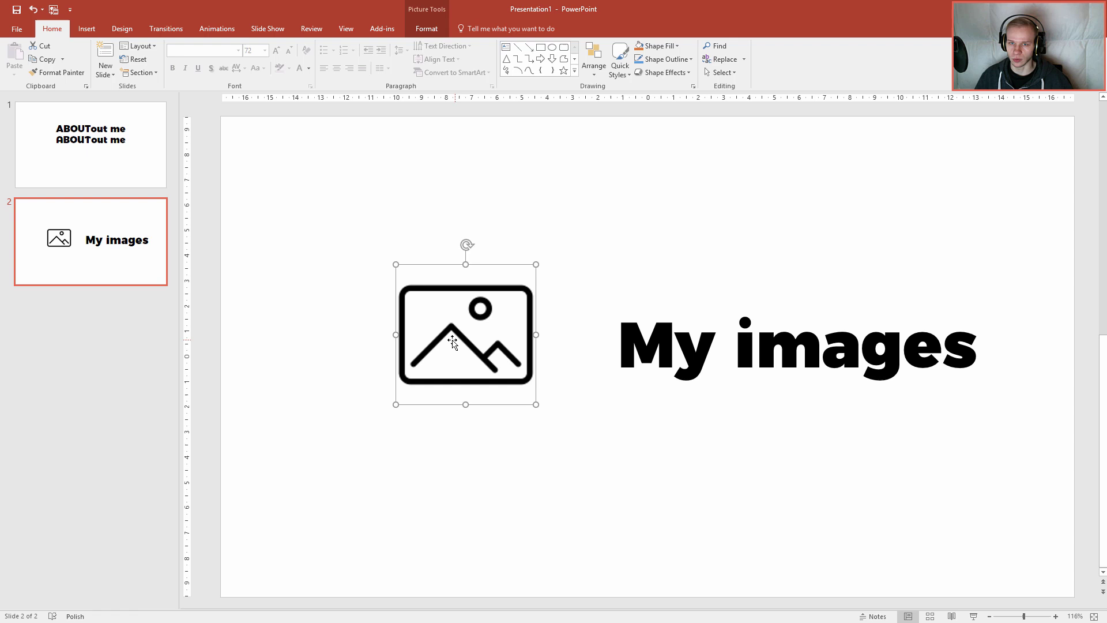
Draw a rounded rectangle over the picture icon with no outline
{"action": "left_click", "coordinate": [83, 30]}
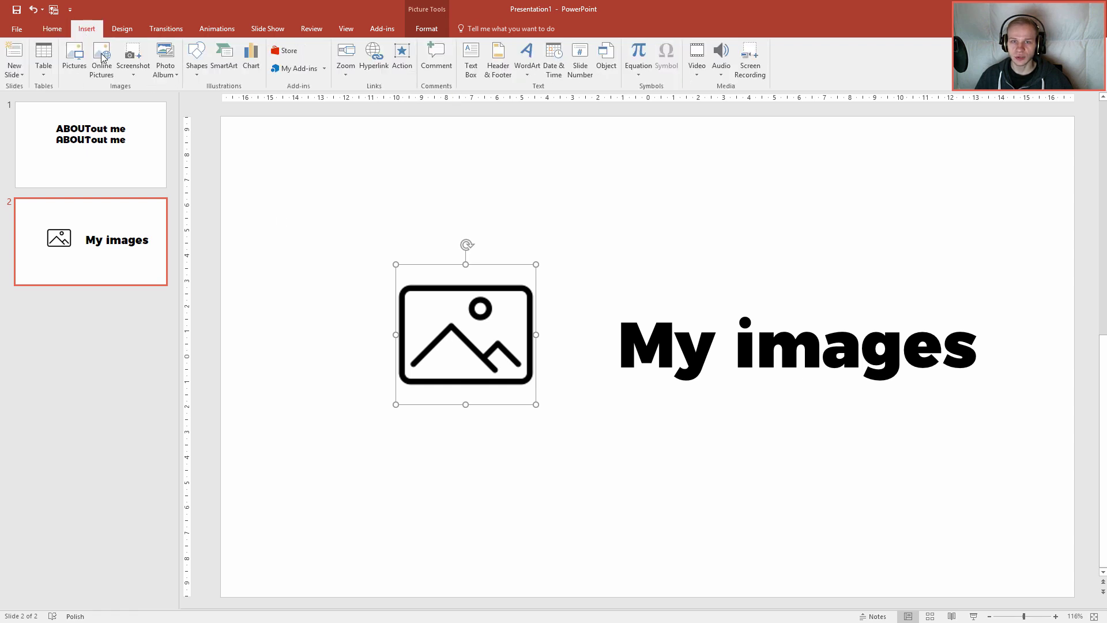
{"action": "left_click", "coordinate": [196, 69]}
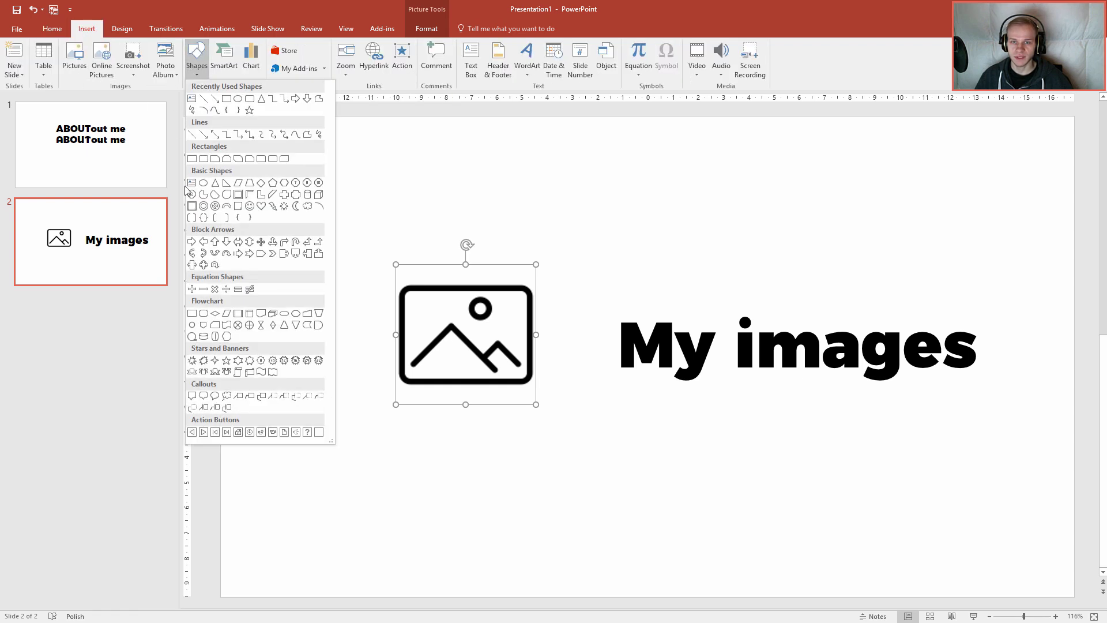
{"action": "left_click", "coordinate": [250, 100]}
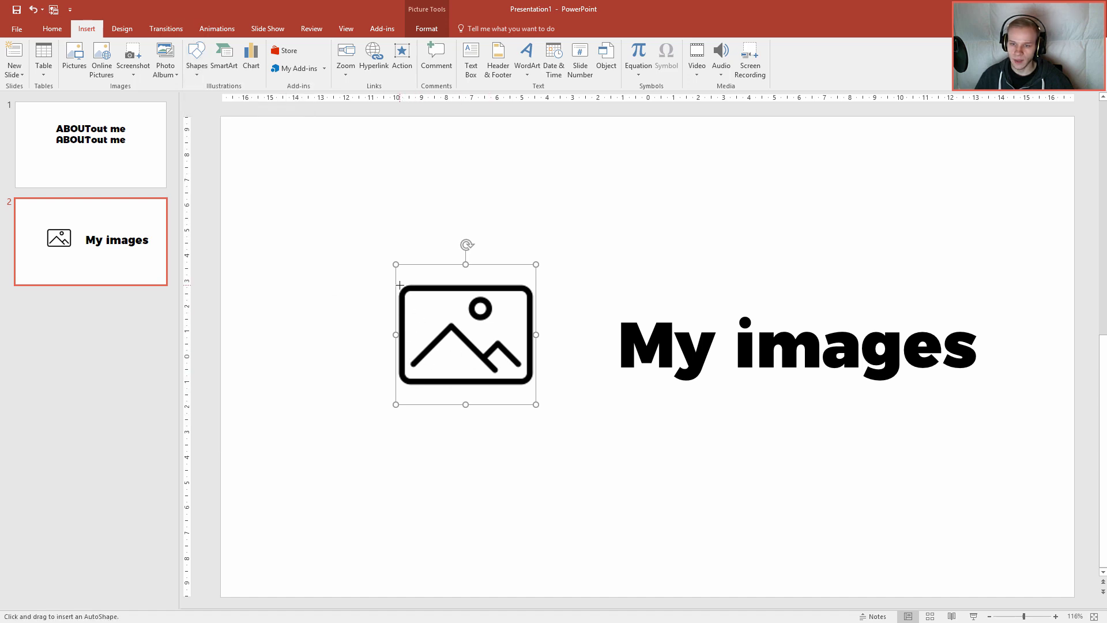
{"action": "left_click_drag", "start_coordinate": [400, 285], "coordinate": [532, 383]}
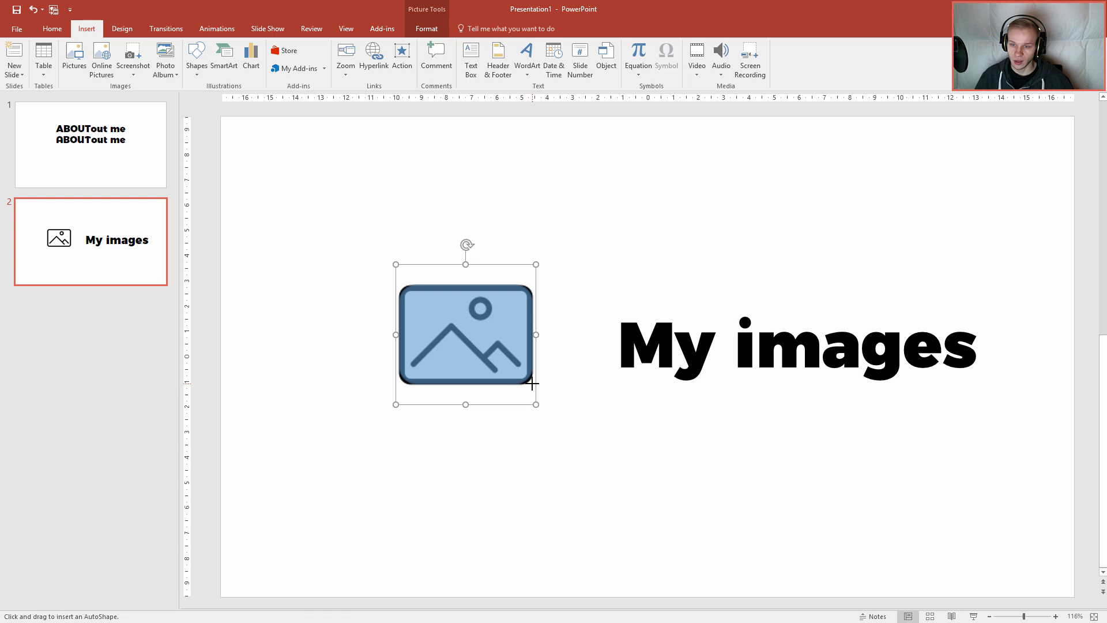
{"action": "scroll", "coordinate": [431, 362], "scroll_direction": "up", "scroll_amount": 5}
{"action": "scroll", "coordinate": [480, 373], "scroll_direction": "up", "scroll_amount": 5}
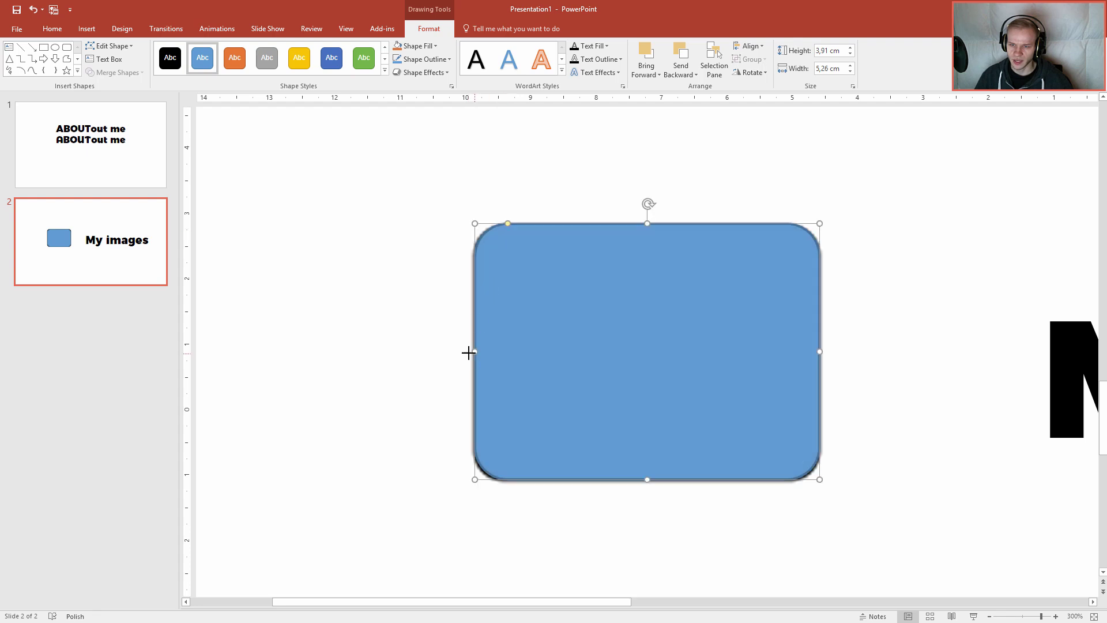
{"action": "left_click", "coordinate": [424, 59]}
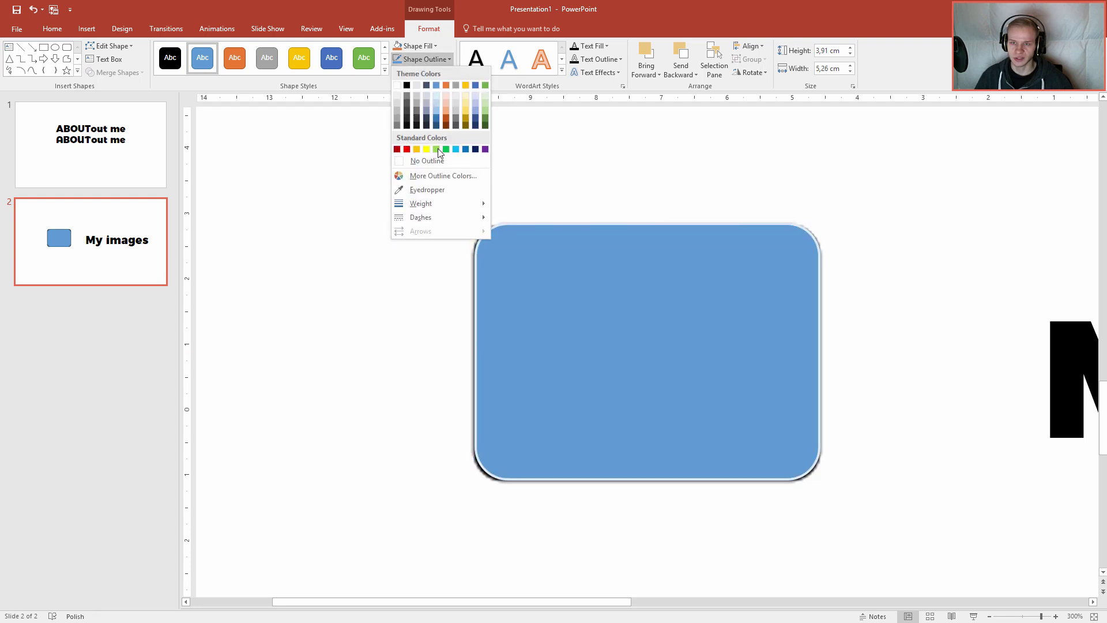
{"action": "left_click", "coordinate": [440, 163]}
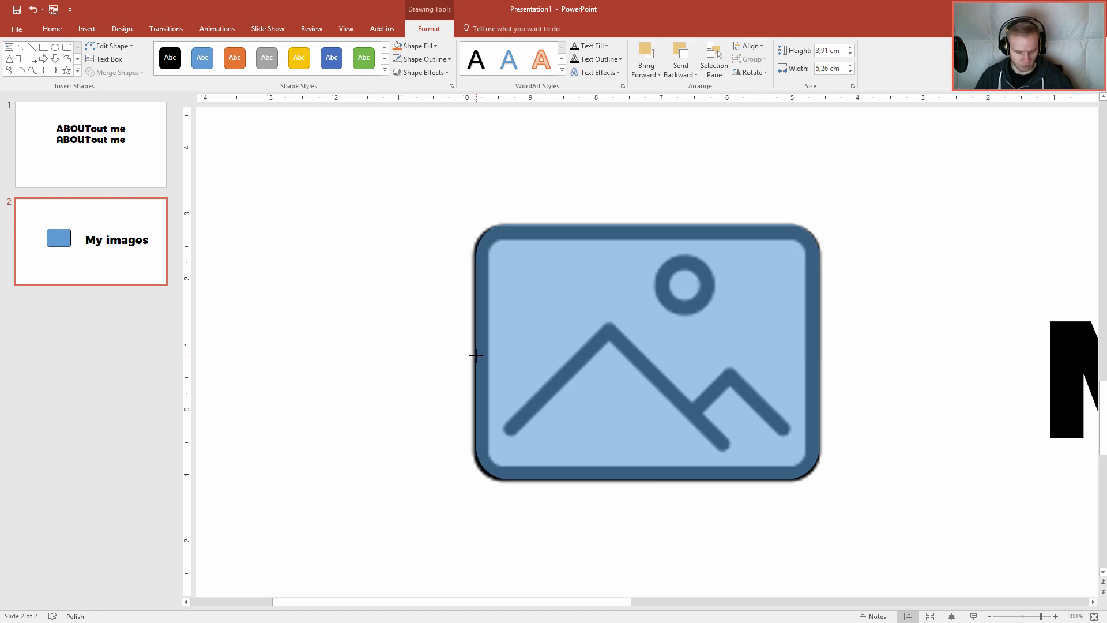
Resize the rectangle to cover the icon, fill it white, and send it behind
{"action": "left_click_drag", "start_coordinate": [473, 354], "coordinate": [471, 353]}
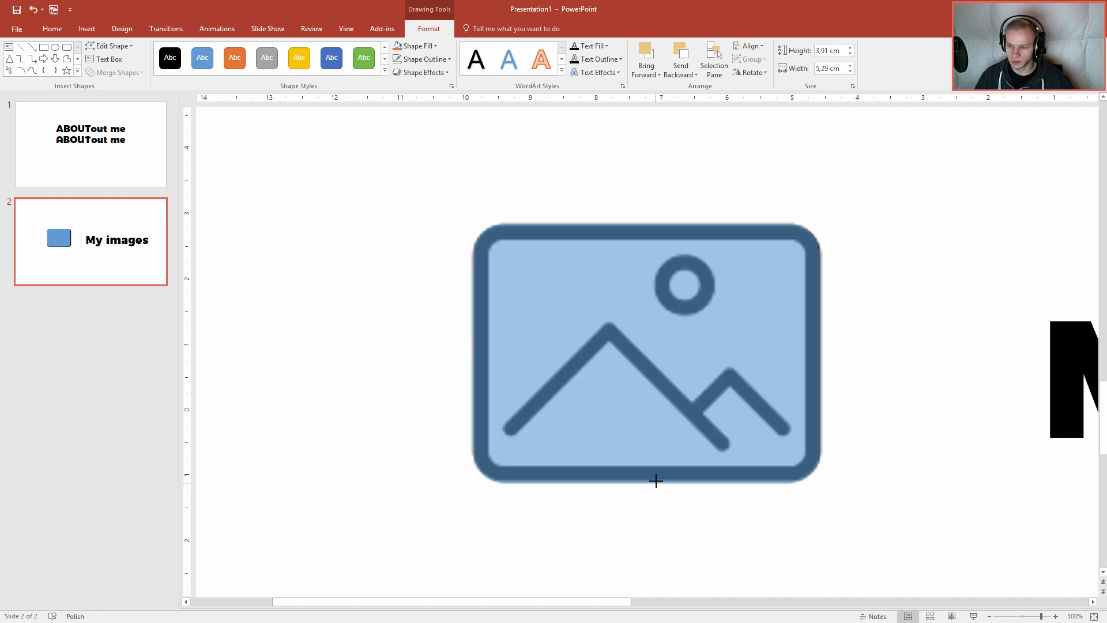
{"action": "left_click_drag", "start_coordinate": [658, 481], "coordinate": [658, 483]}
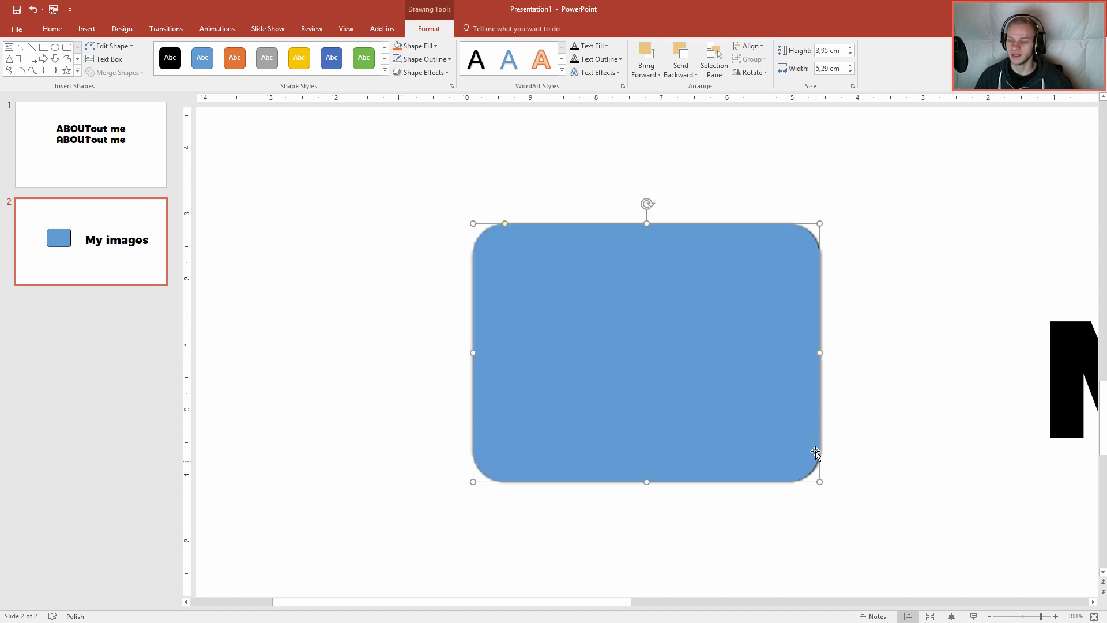
{"action": "left_click", "coordinate": [424, 47]}
{"action": "left_click", "coordinate": [397, 73]}
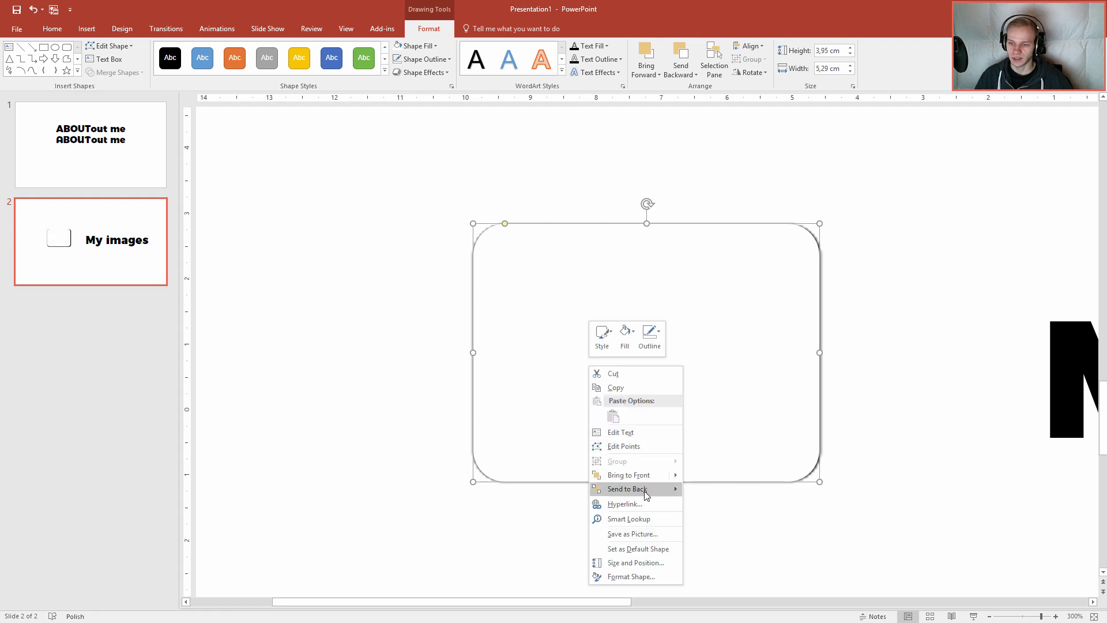
{"action": "left_click", "coordinate": [658, 492]}
{"action": "left_click", "coordinate": [691, 525]}
{"action": "scroll", "coordinate": [692, 524], "scroll_direction": "down", "scroll_amount": 5}
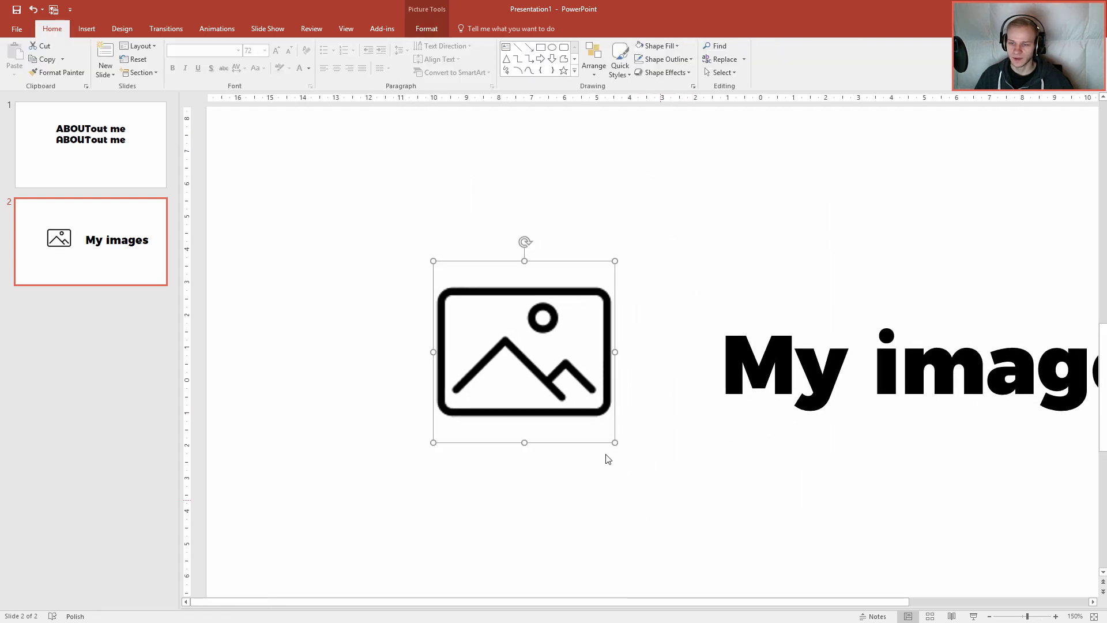
Copy and paste the picture icon, nudging the duplicate down and left
{"action": "left_click", "coordinate": [627, 367]}
{"action": "left_click", "coordinate": [524, 370]}
{"action": "left_click_drag", "start_coordinate": [504, 344], "coordinate": [673, 376]}
{"action": "key", "text": "ctrl+z"}
{"action": "key", "text": "ctrl+c"}
{"action": "key", "text": "ctrl+v"}
{"action": "key", "text": "Down"}
{"action": "key", "text": "Down"}
{"action": "key", "text": "Down"}
{"action": "key", "text": "Left"}
{"action": "key", "text": "Left"}
{"action": "key", "text": "Left"}
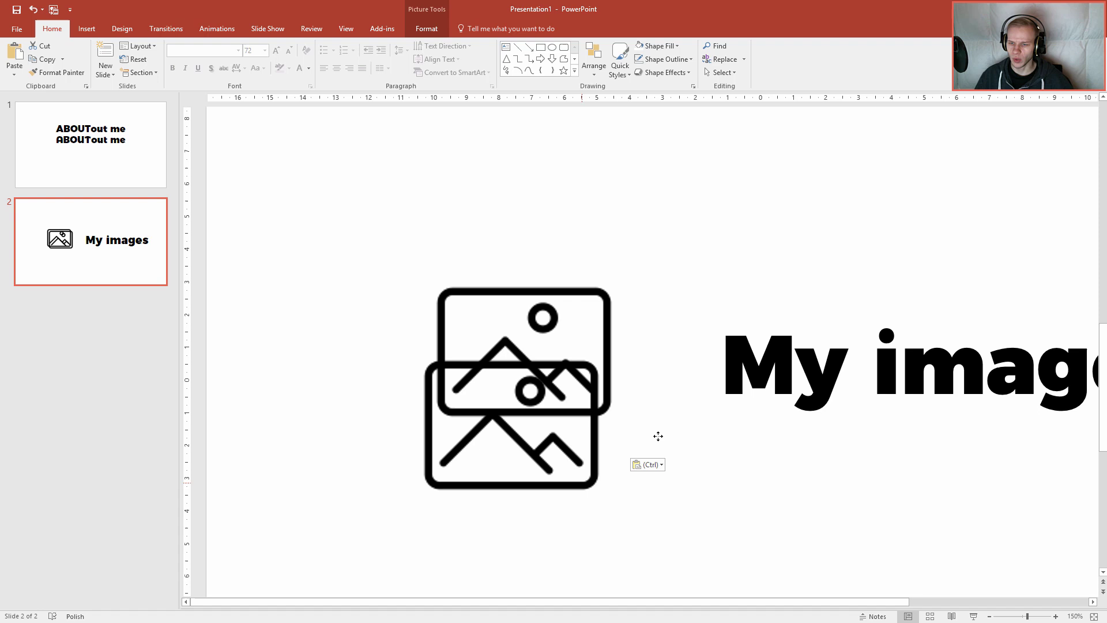
{"action": "key", "text": "Left"}
{"action": "key", "text": "Left"}
{"action": "key", "text": "Down"}
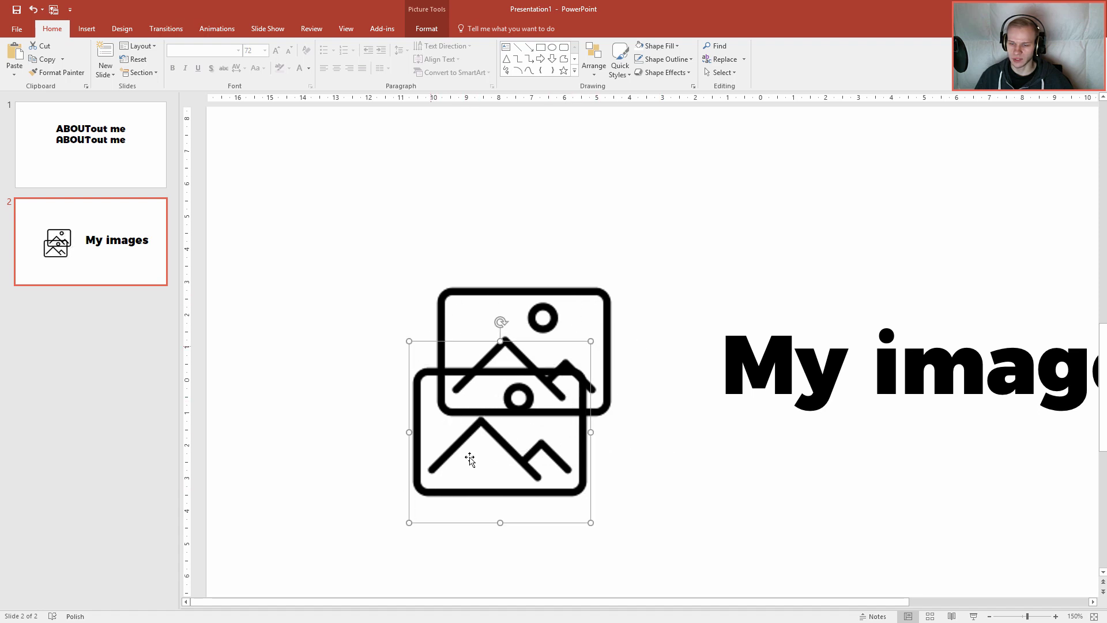
Send the copy behind the original icon and move it below
{"action": "right_click", "coordinate": [479, 468]}
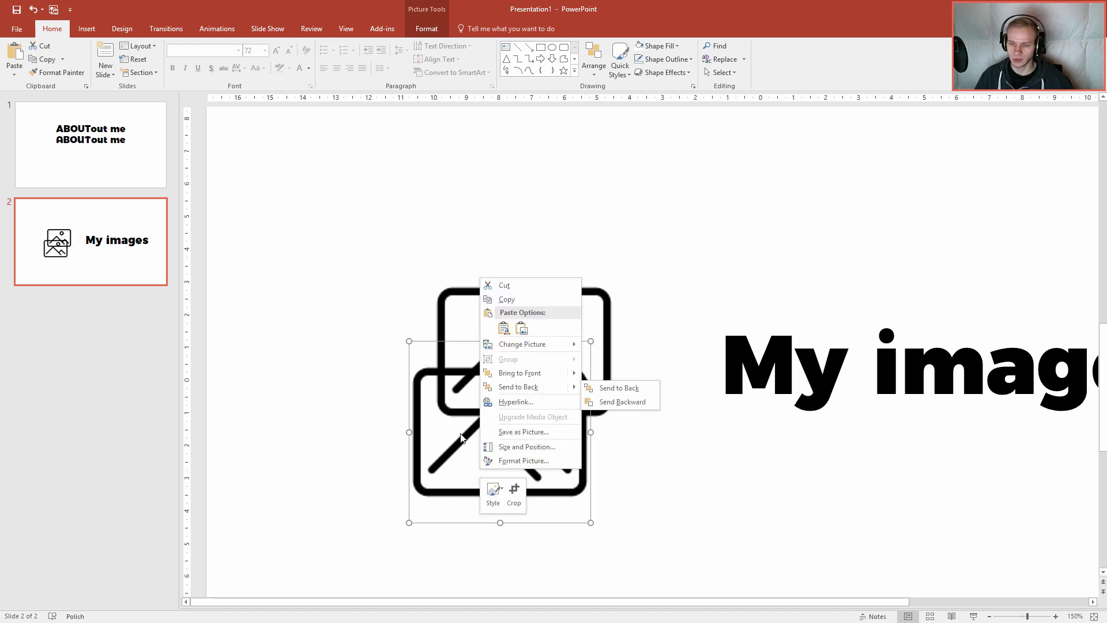
{"action": "left_click", "coordinate": [518, 387]}
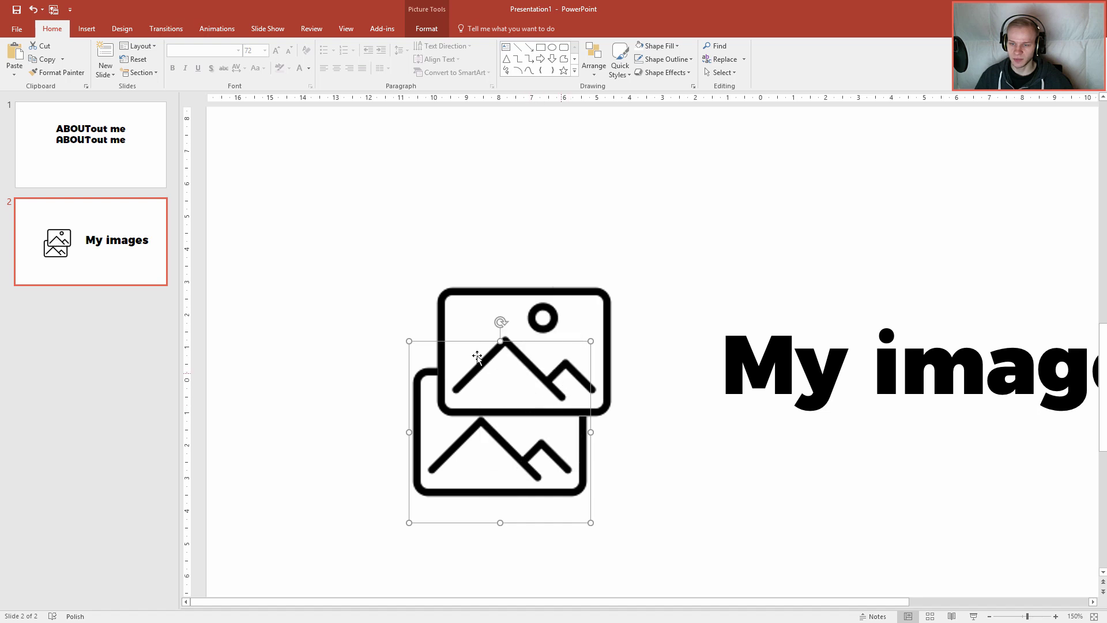
{"action": "left_click_drag", "start_coordinate": [408, 521], "coordinate": [433, 493]}
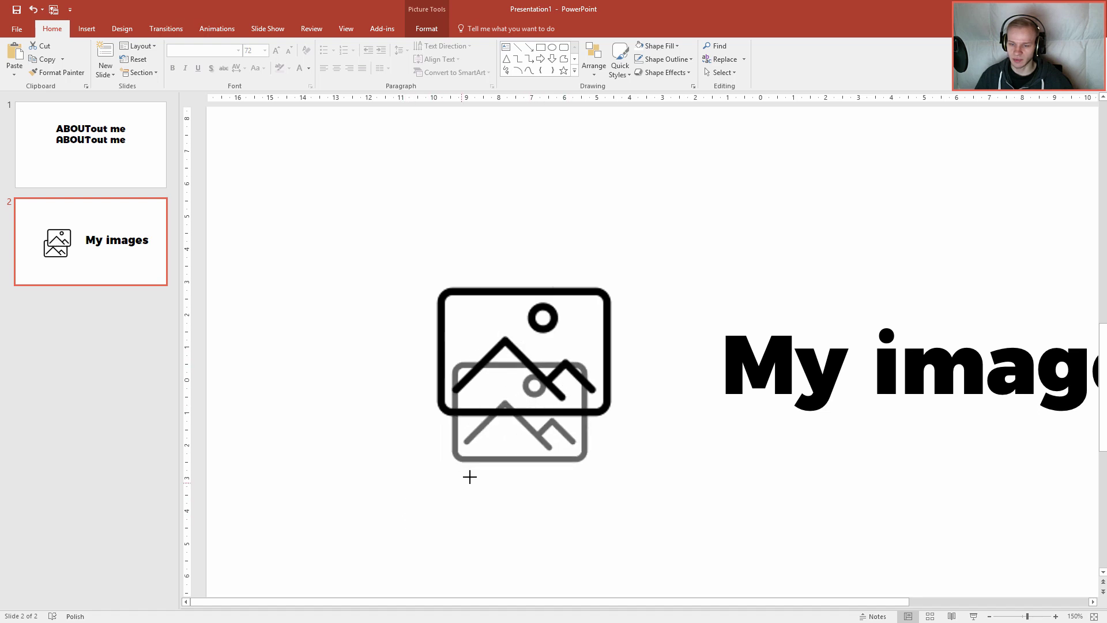
{"action": "key", "text": "ctrl+z"}
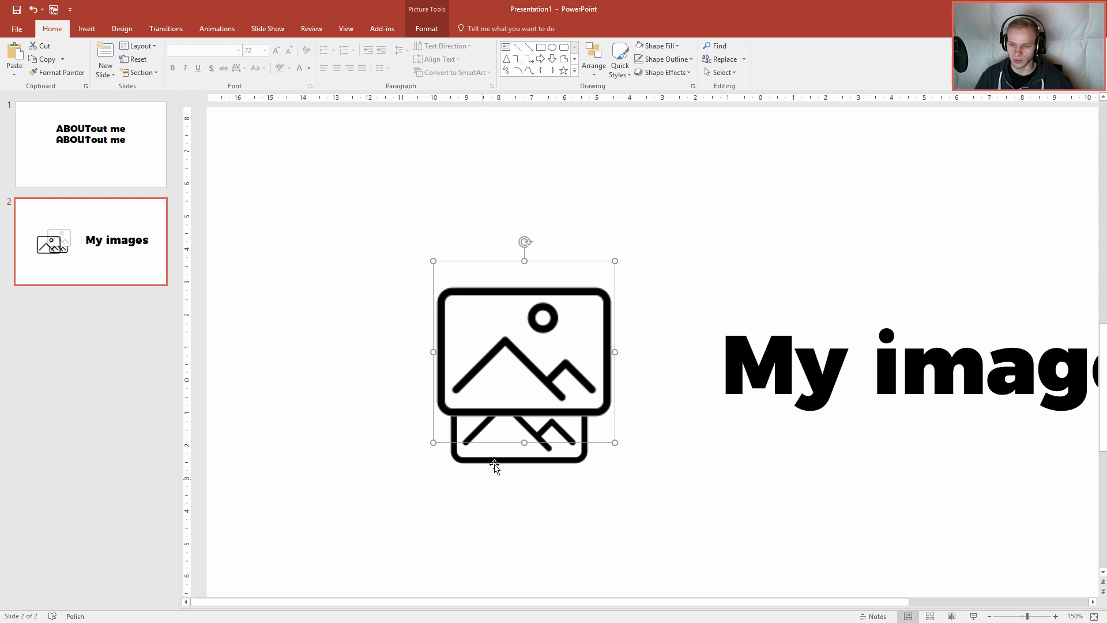
{"action": "left_click", "coordinate": [495, 465]}
{"action": "left_click_drag", "start_coordinate": [502, 483], "coordinate": [456, 524]}
Tilt the copy counter-clockwise, enlarge it, and tuck it behind the original
{"action": "mouse_move", "coordinate": [471, 378]}
{"action": "left_mouse_down"}
{"action": "mouse_move", "coordinate": [457, 427]}
{"action": "mouse_move", "coordinate": [748, 491]}
{"action": "left_mouse_up"}
{"action": "scroll", "coordinate": [441, 338], "scroll_direction": "down", "scroll_amount": 1, "text": "ctrl"}
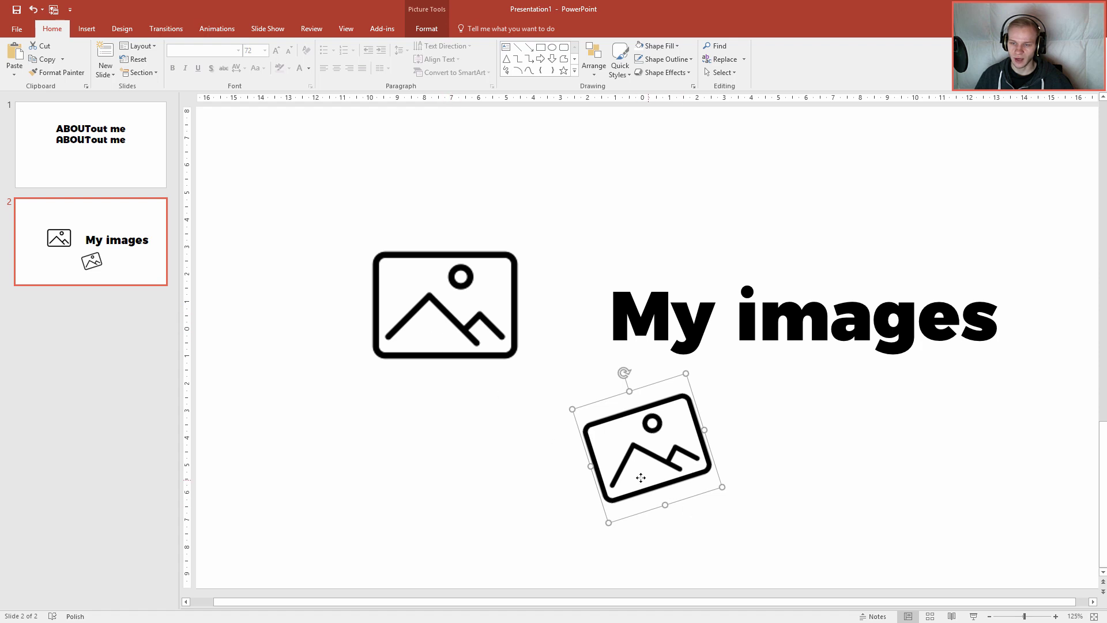
{"action": "left_click_drag", "start_coordinate": [641, 477], "coordinate": [430, 359]}
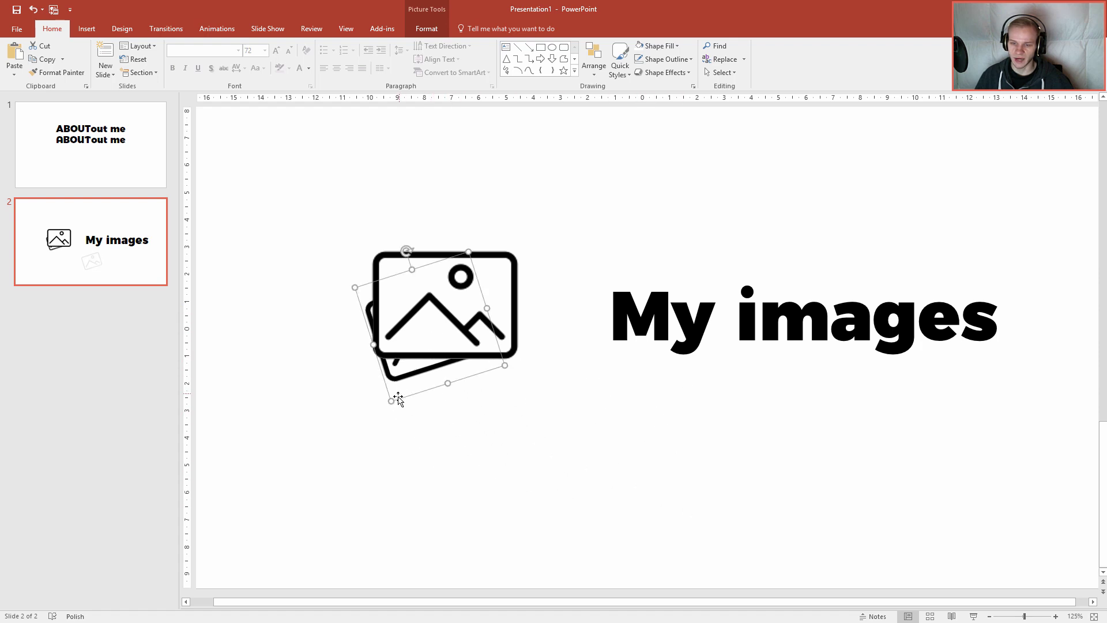
{"action": "left_click_drag", "start_coordinate": [388, 404], "coordinate": [375, 418]}
{"action": "left_click_drag", "start_coordinate": [403, 254], "coordinate": [411, 256]}
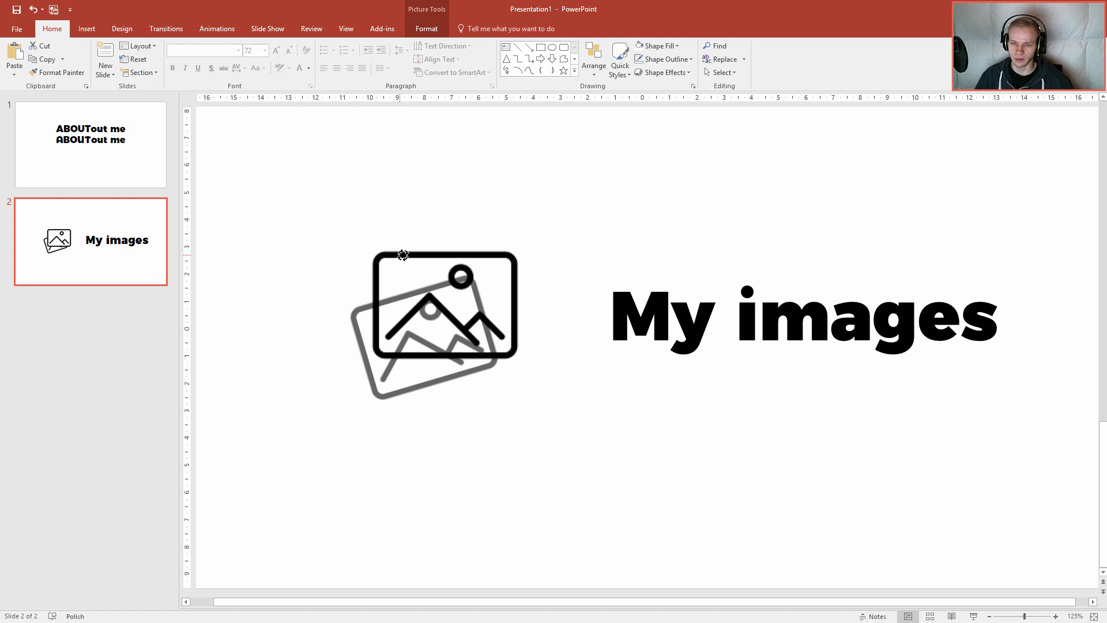
{"action": "scroll", "coordinate": [423, 293], "scroll_direction": "down", "scroll_amount": 1, "text": "ctrl"}
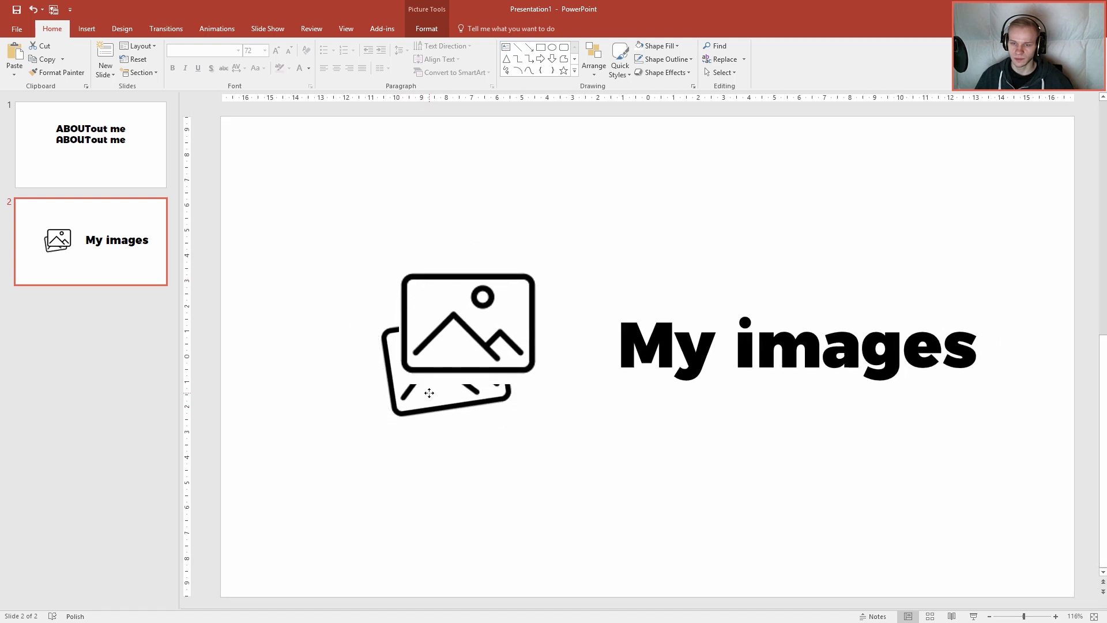
{"action": "left_click", "coordinate": [410, 401]}
{"action": "left_click_drag", "start_coordinate": [409, 426], "coordinate": [409, 418]}
{"action": "key", "text": "Escape"}
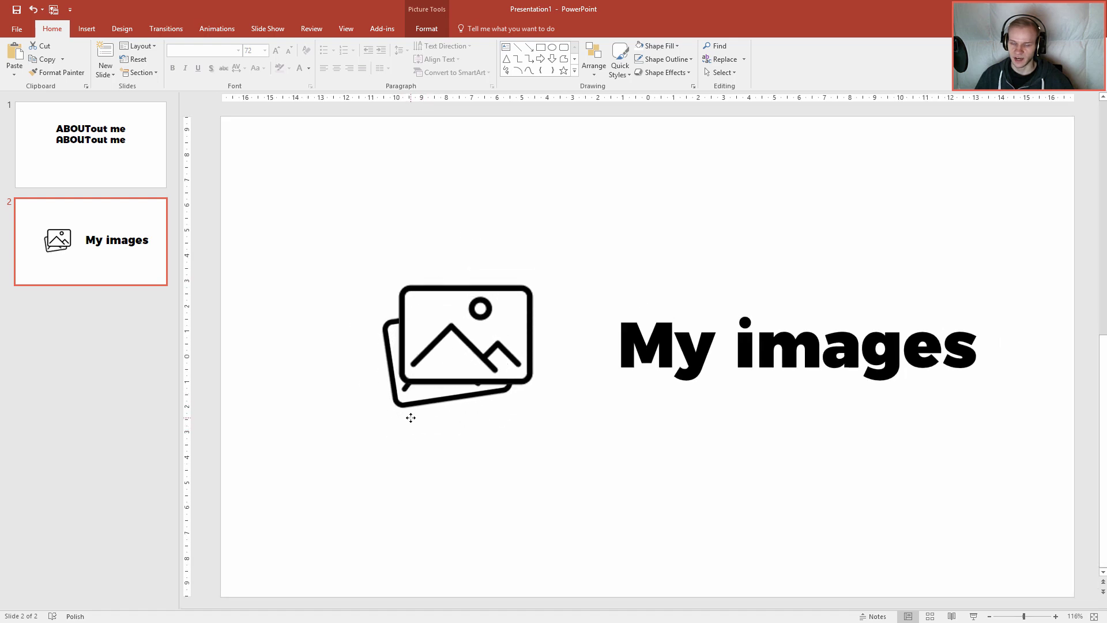
{"action": "left_click", "coordinate": [403, 420]}
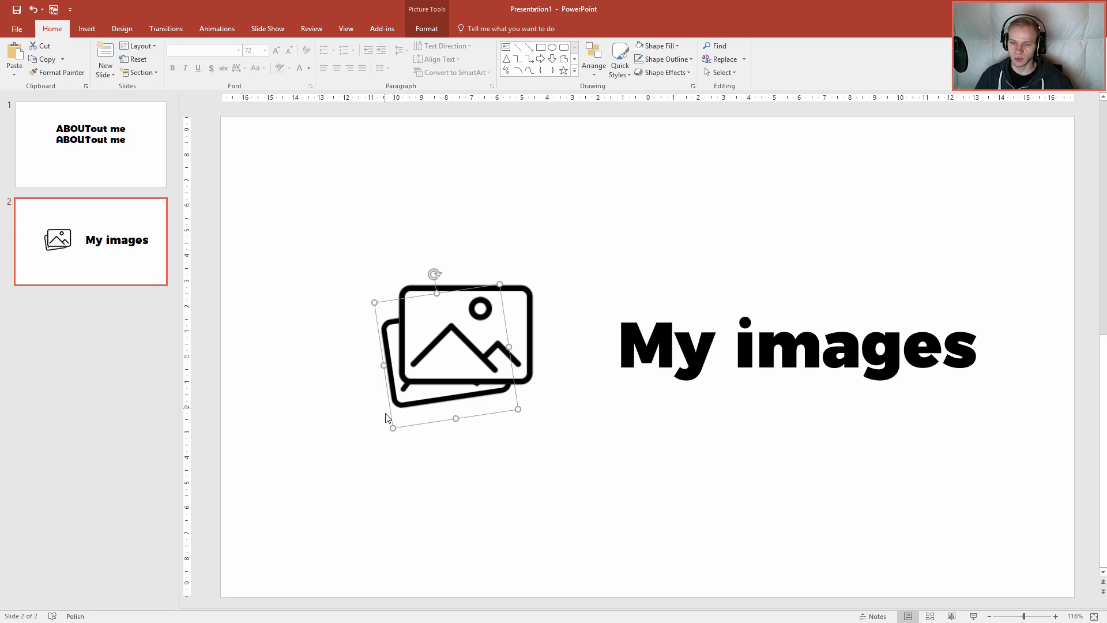
Replace the tilted copy with a Ctrl+D duplicate sent back, tilted, shrunk and repositioned
{"action": "key", "text": "Delete"}
{"action": "left_click_drag", "start_coordinate": [280, 207], "coordinate": [571, 454]}
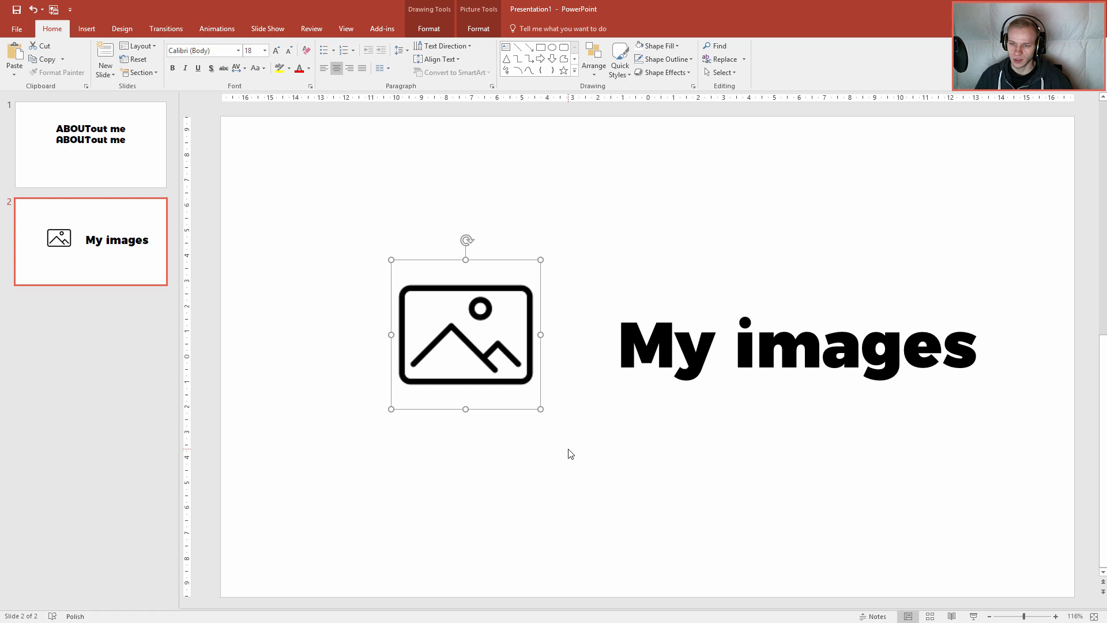
{"action": "key", "text": "ctrl+d"}
{"action": "left_click_drag", "start_coordinate": [491, 421], "coordinate": [473, 472]}
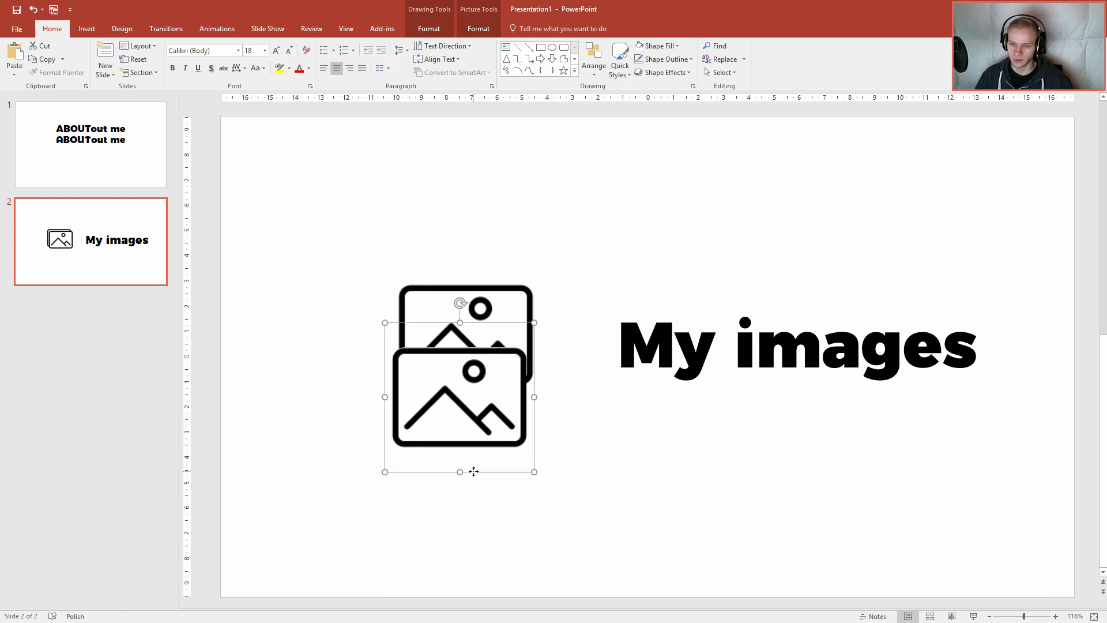
{"action": "right_click", "coordinate": [472, 310]}
{"action": "left_click", "coordinate": [520, 405]}
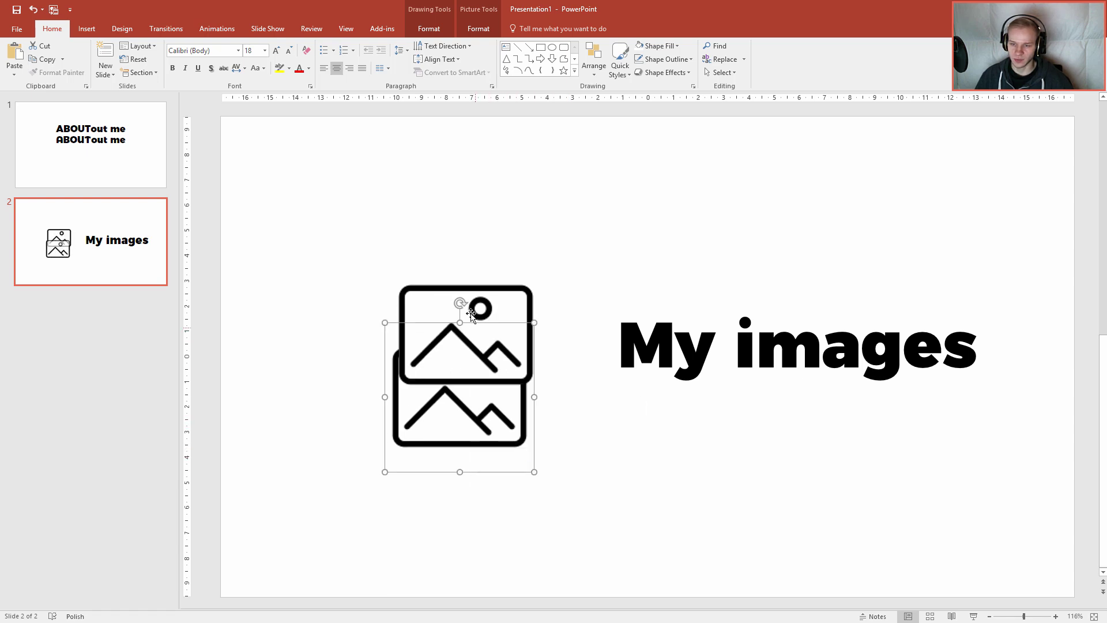
{"action": "left_click_drag", "start_coordinate": [457, 302], "coordinate": [428, 309]}
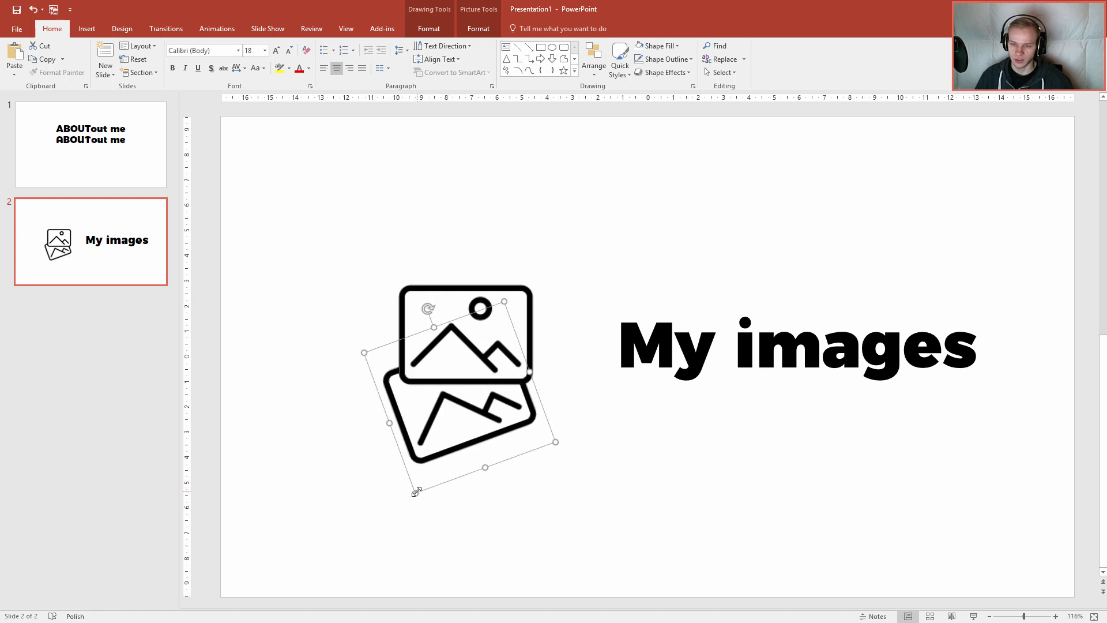
{"action": "left_click_drag", "start_coordinate": [417, 491], "coordinate": [449, 462]}
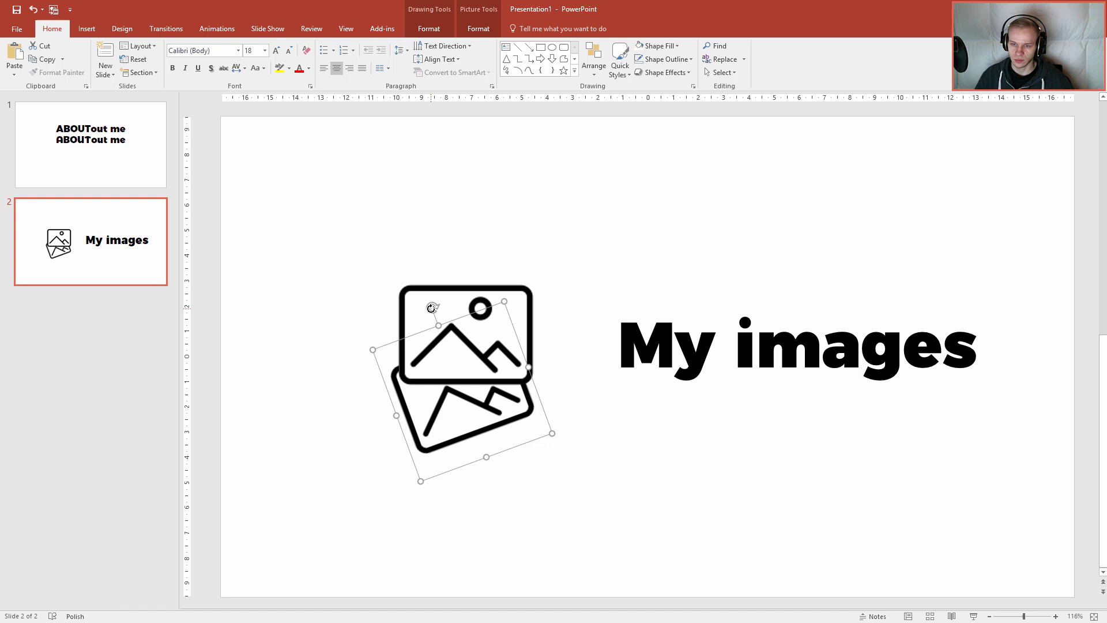
{"action": "left_click_drag", "start_coordinate": [431, 308], "coordinate": [446, 303]}
{"action": "left_click_drag", "start_coordinate": [449, 466], "coordinate": [443, 427]}
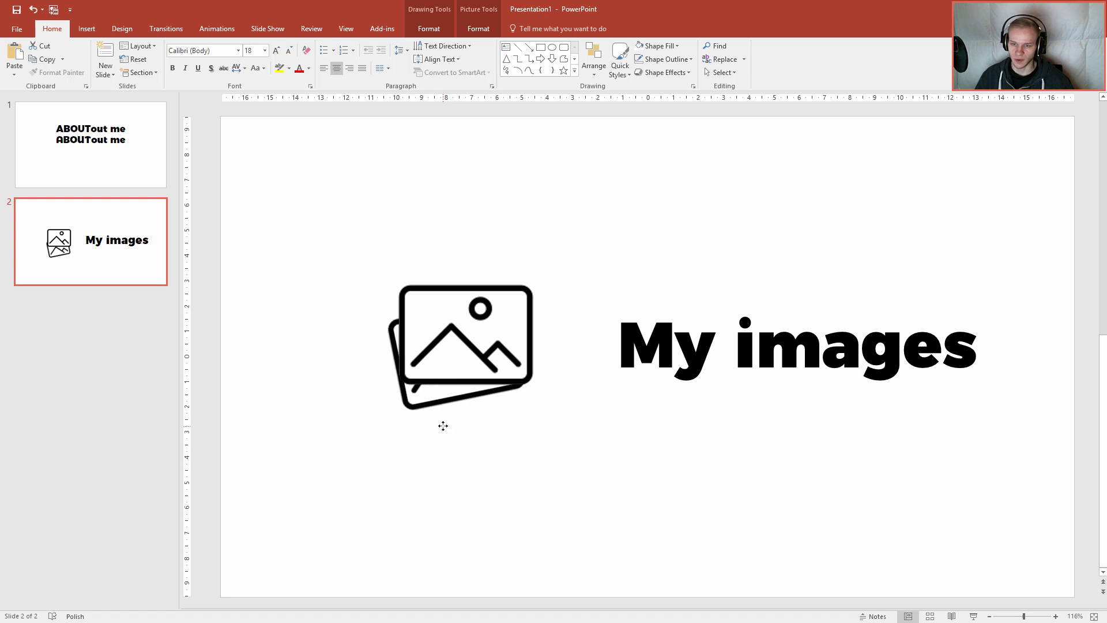
Add a third picture frame at the very back, tilted further left and resized
{"action": "key", "text": "ctrl+v"}
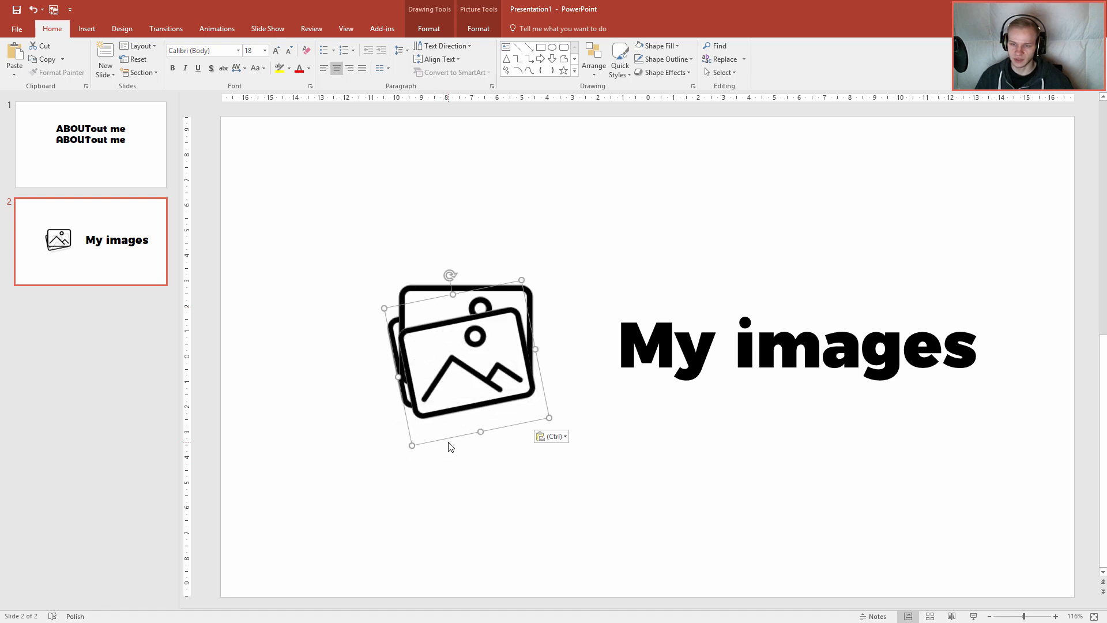
{"action": "right_click", "coordinate": [449, 440]}
{"action": "left_click", "coordinate": [503, 520]}
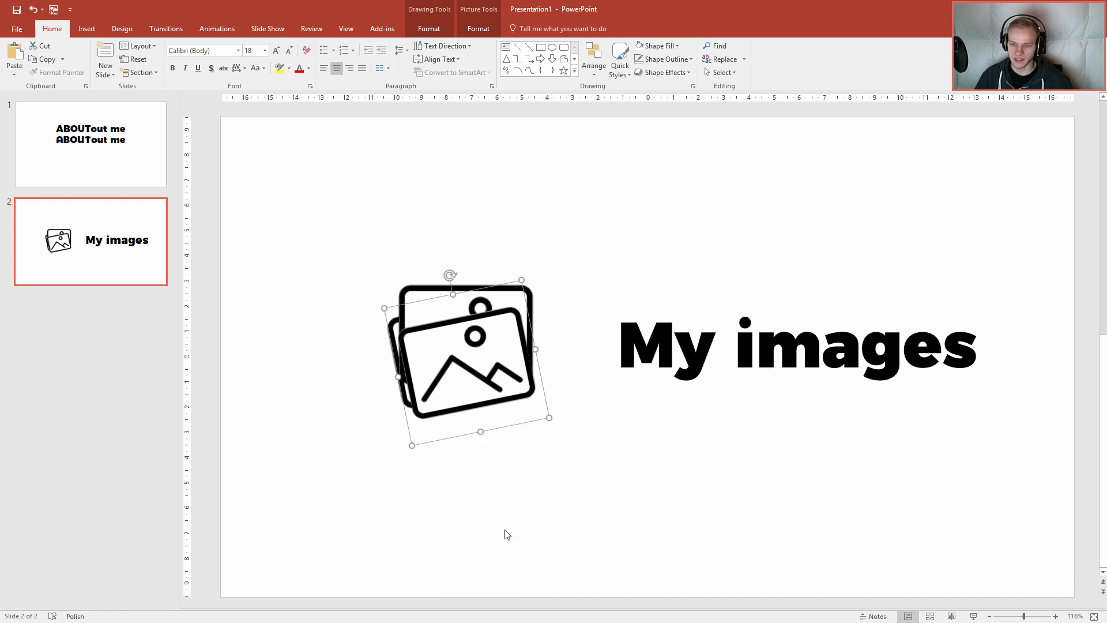
{"action": "left_click_drag", "start_coordinate": [443, 441], "coordinate": [412, 443]}
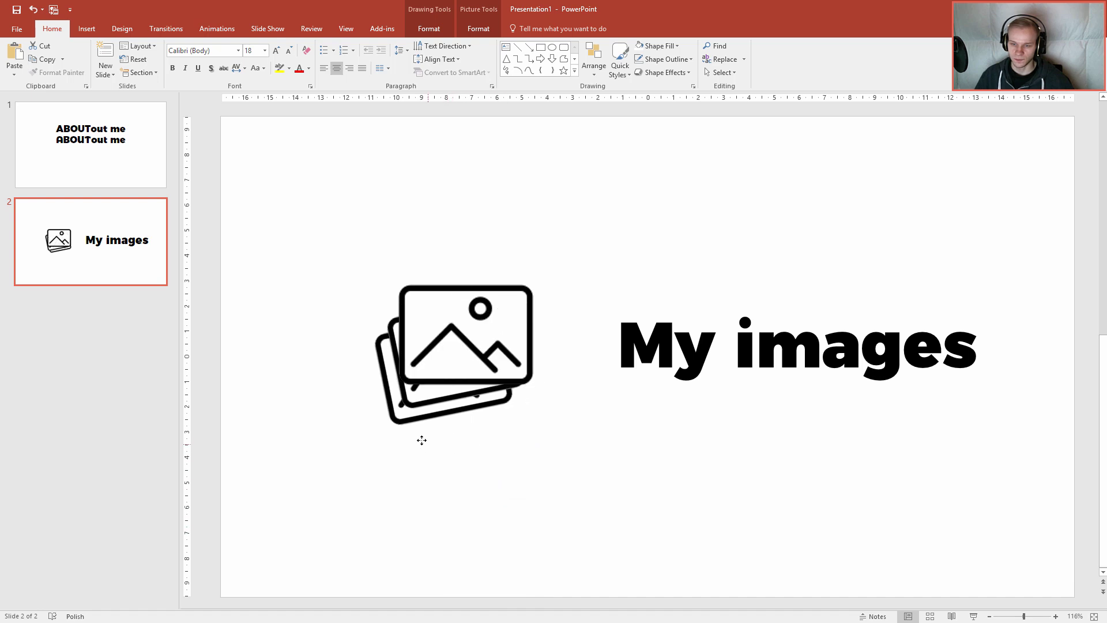
{"action": "left_click_drag", "start_coordinate": [417, 275], "coordinate": [398, 268]}
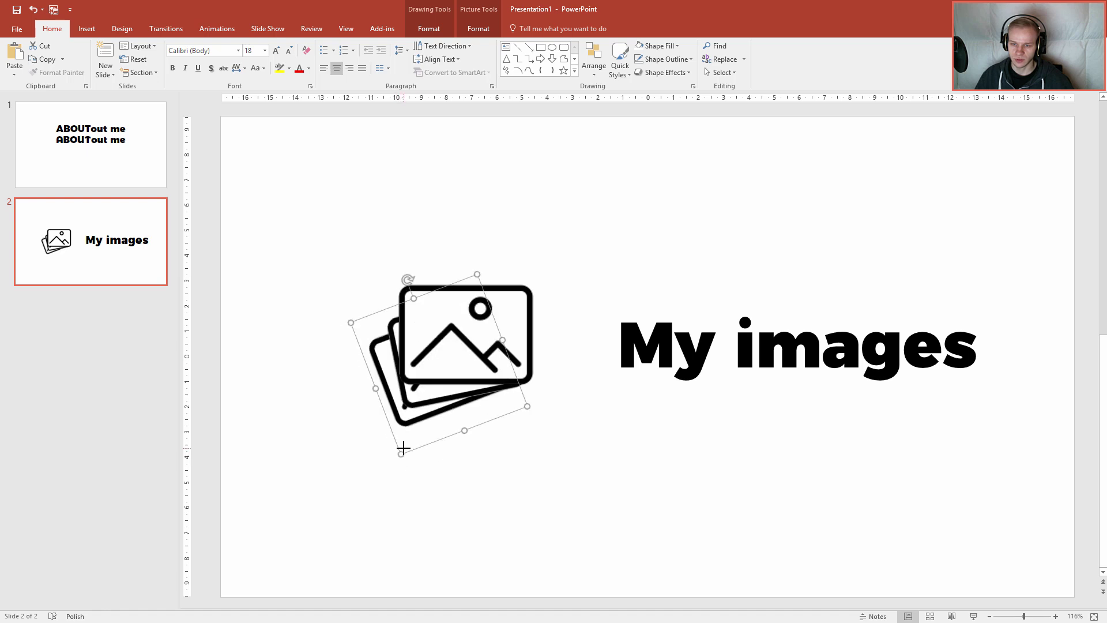
{"action": "left_click_drag", "start_coordinate": [396, 453], "coordinate": [400, 445]}
{"action": "scroll", "coordinate": [529, 447], "scroll_direction": "down", "scroll_amount": 5, "text": "ctrl"}
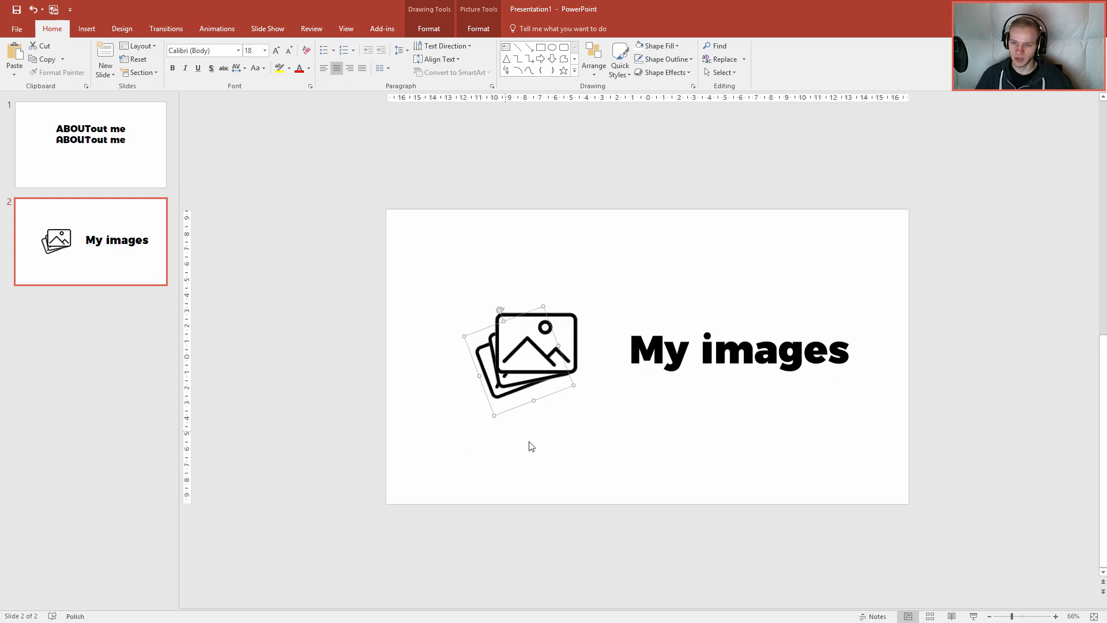
Adjust the frames, then marquee-select and group all three into one icon
{"action": "left_click", "coordinate": [517, 409]}
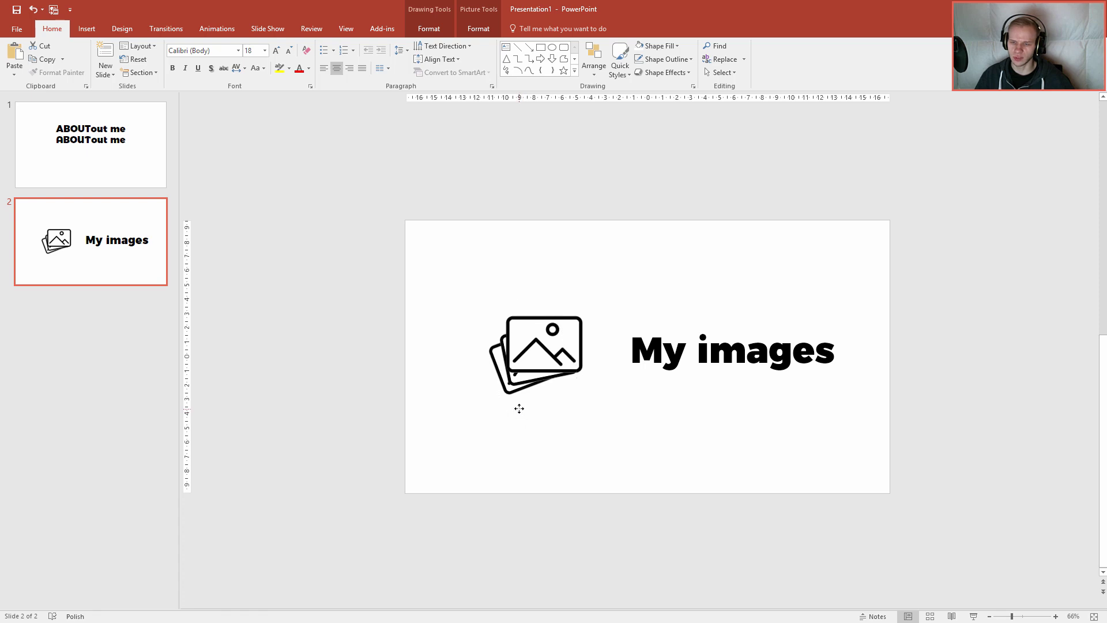
{"action": "left_click", "coordinate": [529, 379]}
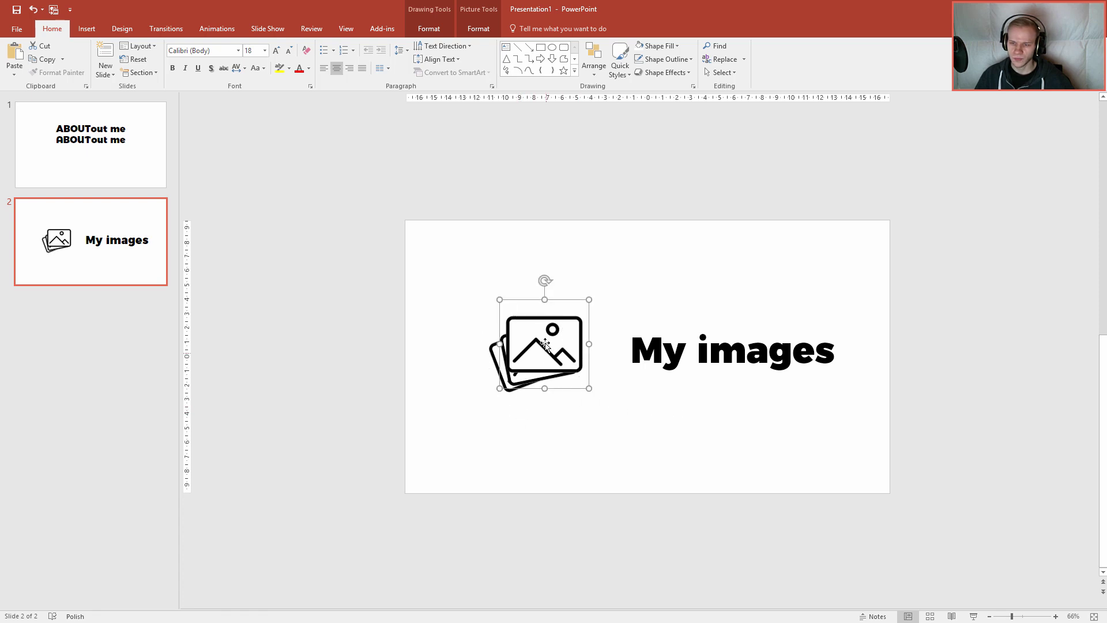
{"action": "left_click", "coordinate": [520, 398]}
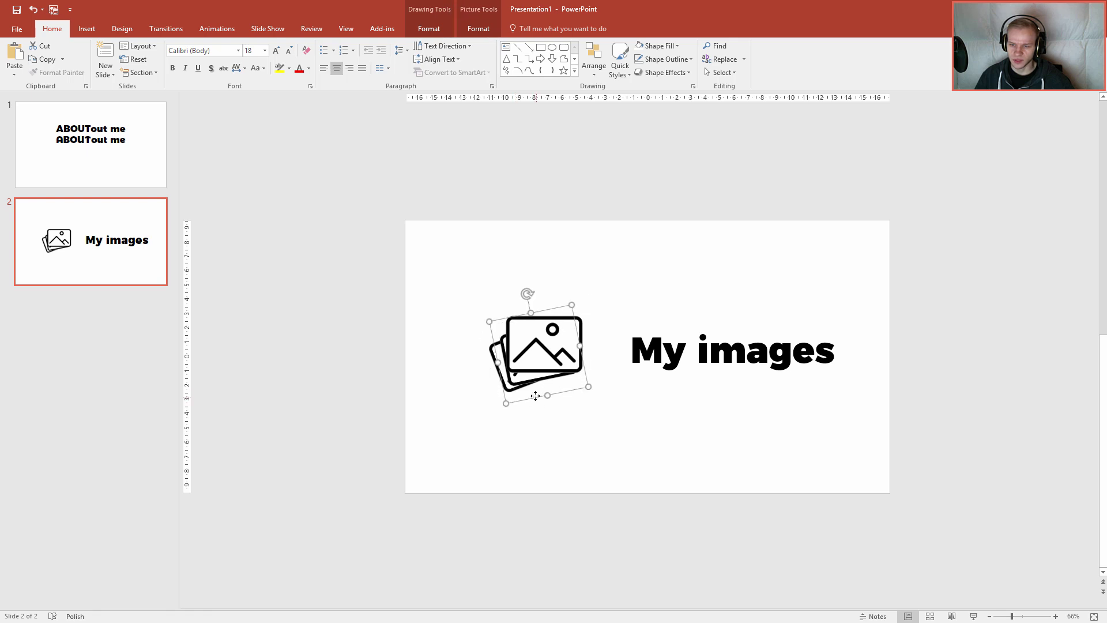
{"action": "left_click_drag", "start_coordinate": [535, 395], "coordinate": [536, 394]}
{"action": "scroll", "coordinate": [535, 394], "scroll_direction": "down", "scroll_amount": 4}
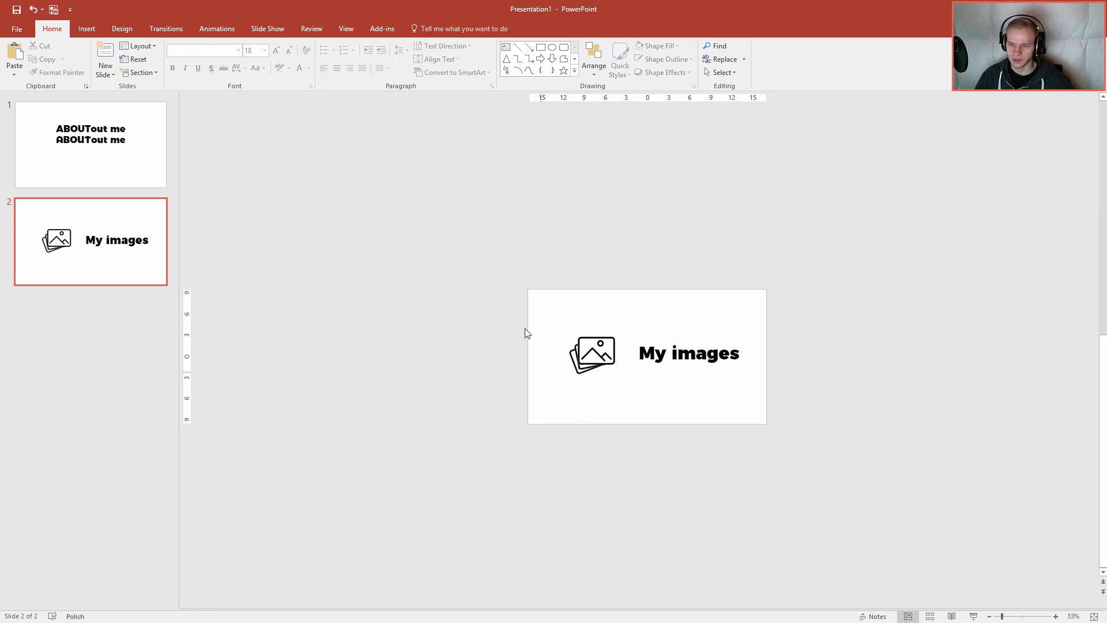
{"action": "left_click_drag", "start_coordinate": [508, 310], "coordinate": [625, 420]}
{"action": "left_click_drag", "start_coordinate": [602, 376], "coordinate": [600, 379]}
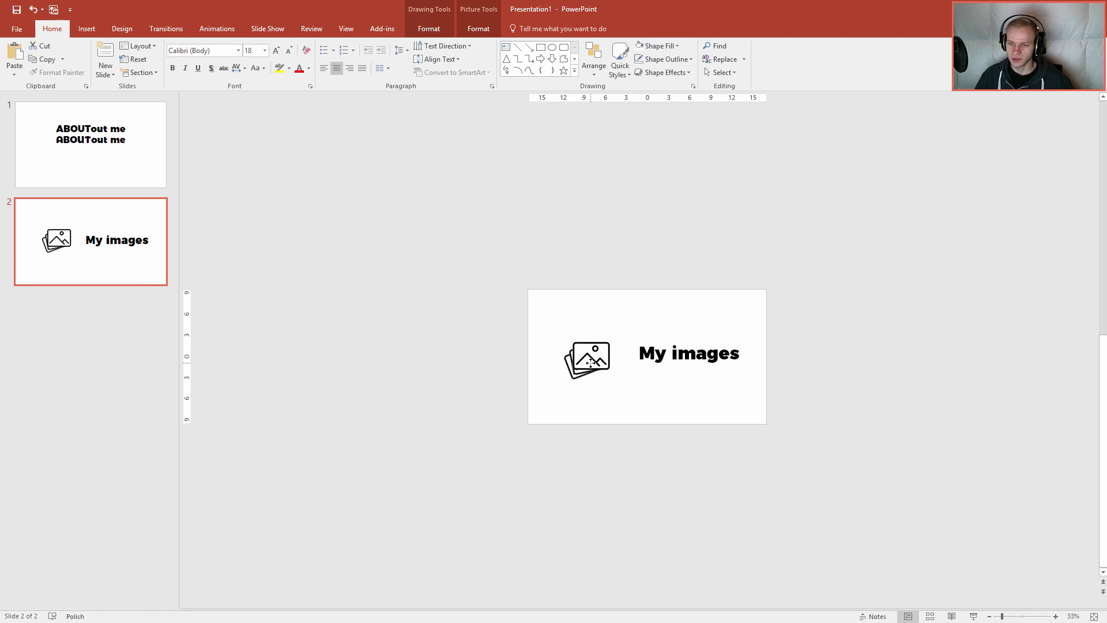
{"action": "key", "text": "ctrl+g"}
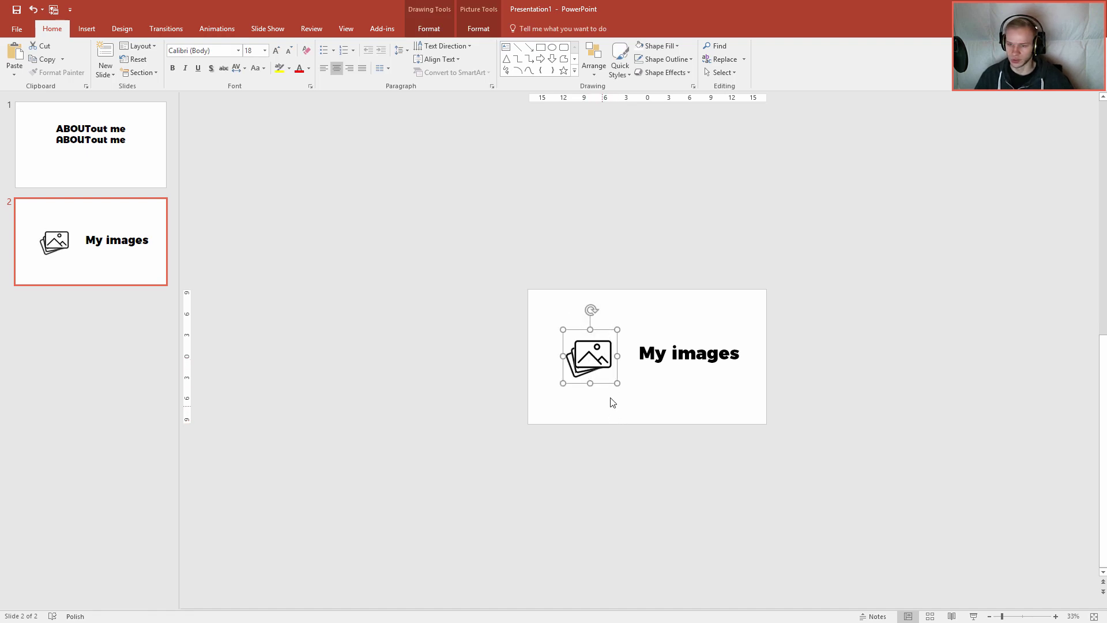
{"action": "left_click_drag", "start_coordinate": [604, 385], "coordinate": [598, 383]}
Shift the My images title slightly right
{"action": "scroll", "coordinate": [753, 410], "scroll_direction": "up", "scroll_amount": 3}
{"action": "scroll", "coordinate": [694, 387], "scroll_direction": "up", "scroll_amount": 2}
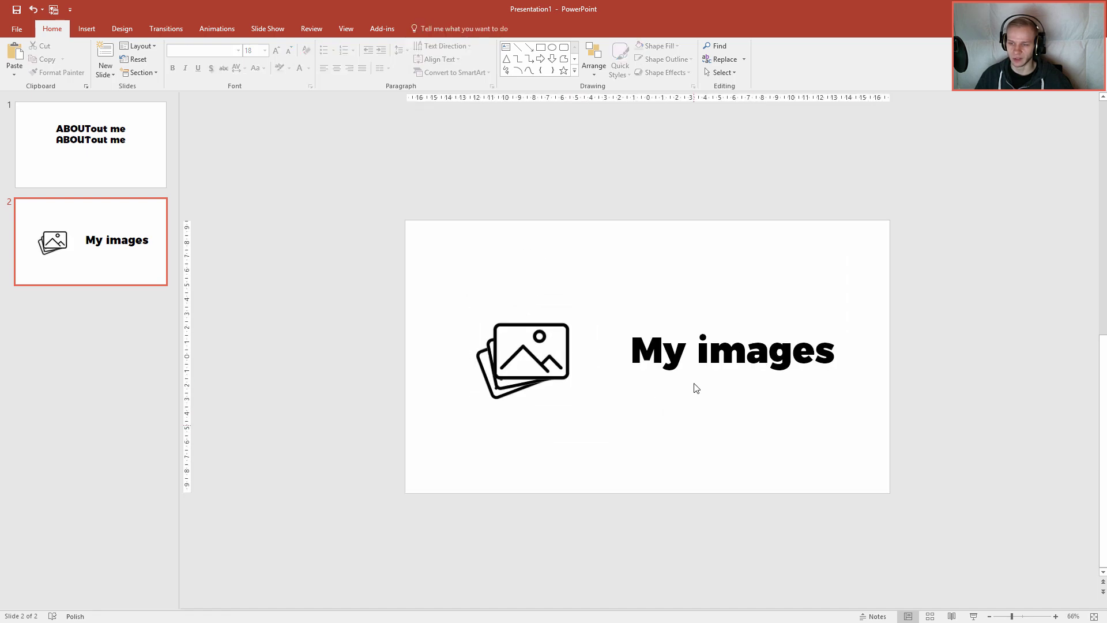
{"action": "left_click", "coordinate": [688, 334]}
{"action": "left_click_drag", "start_coordinate": [690, 326], "coordinate": [698, 328]}
{"action": "left_click", "coordinate": [662, 416]}
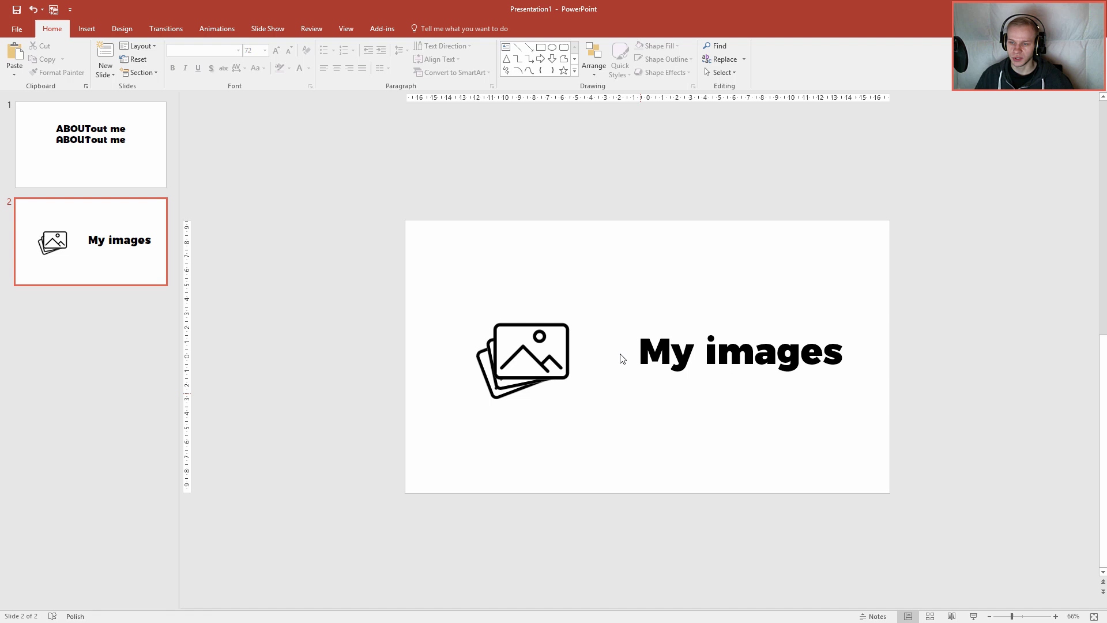
Draw a slim, fully rounded blue rectangle bar between the picture icon and the My images title
{"action": "left_click", "coordinate": [86, 29]}
{"action": "left_click", "coordinate": [195, 72]}
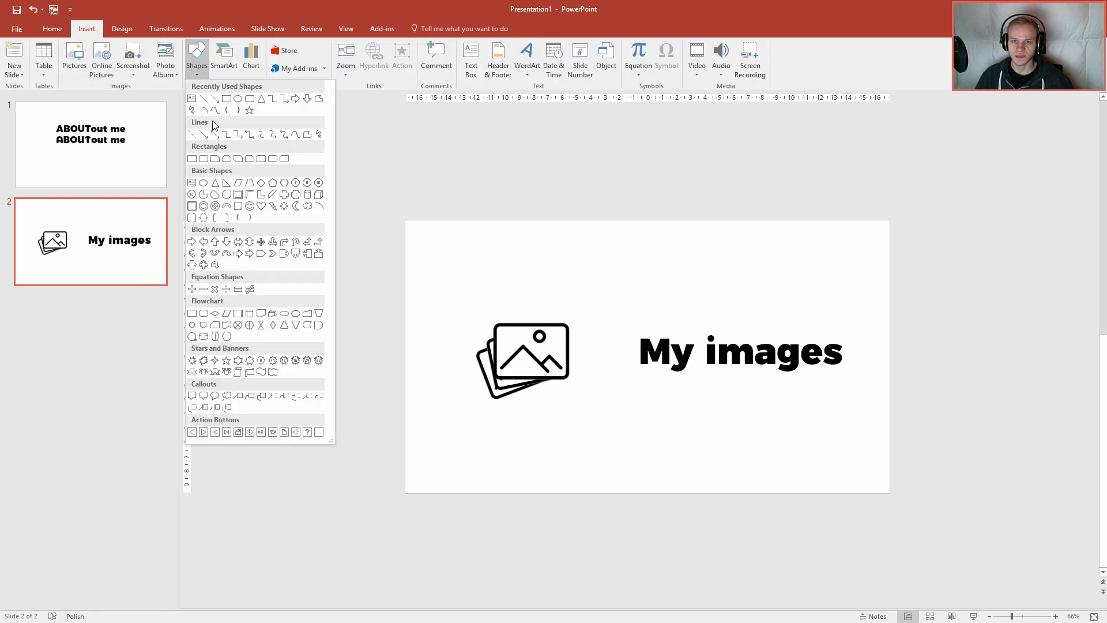
{"action": "left_click", "coordinate": [250, 101]}
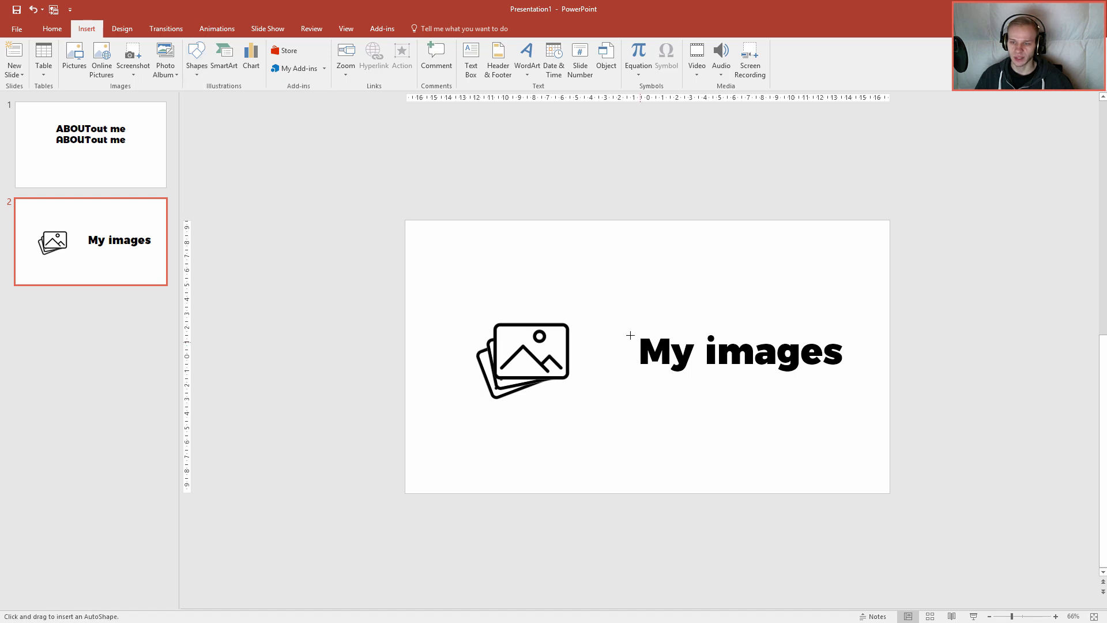
{"action": "mouse_move", "coordinate": [598, 301]}
{"action": "left_mouse_down"}
{"action": "mouse_move", "coordinate": [607, 425]}
{"action": "mouse_move", "coordinate": [621, 427]}
{"action": "left_mouse_up"}
{"action": "left_click_drag", "start_coordinate": [603, 302], "coordinate": [607, 304]}
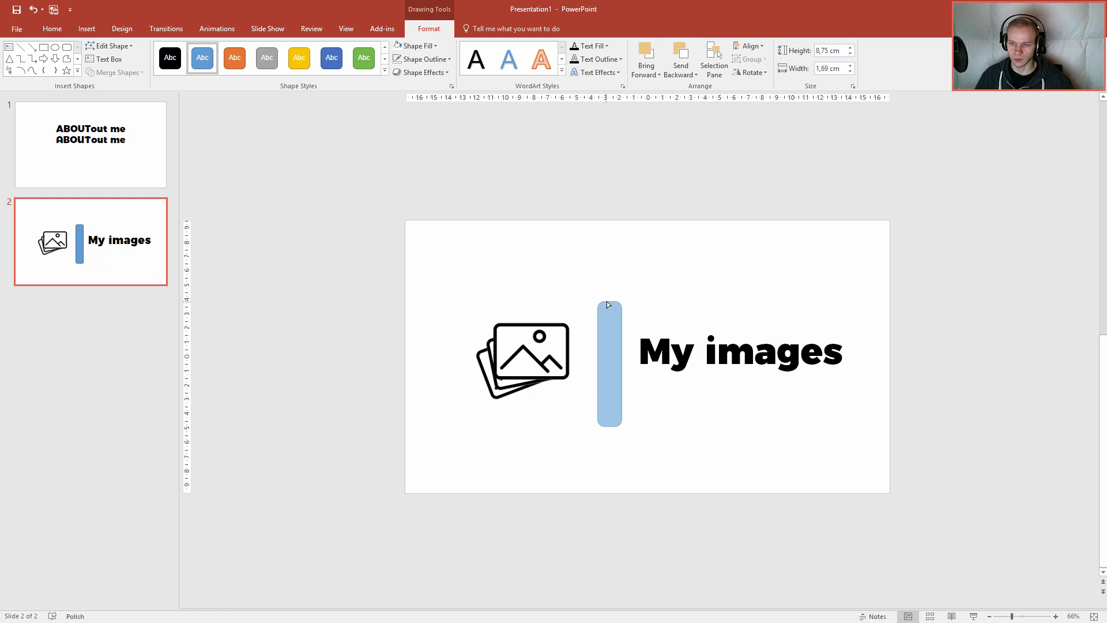
{"action": "mouse_move", "coordinate": [623, 428]}
{"action": "left_mouse_down"}
{"action": "mouse_move", "coordinate": [604, 336]}
{"action": "mouse_move", "coordinate": [603, 364]}
{"action": "left_mouse_up"}
{"action": "scroll", "coordinate": [389, 149], "scroll_direction": "up", "scroll_amount": 2}
{"action": "scroll", "coordinate": [530, 335], "scroll_direction": "down", "scroll_amount": 1}
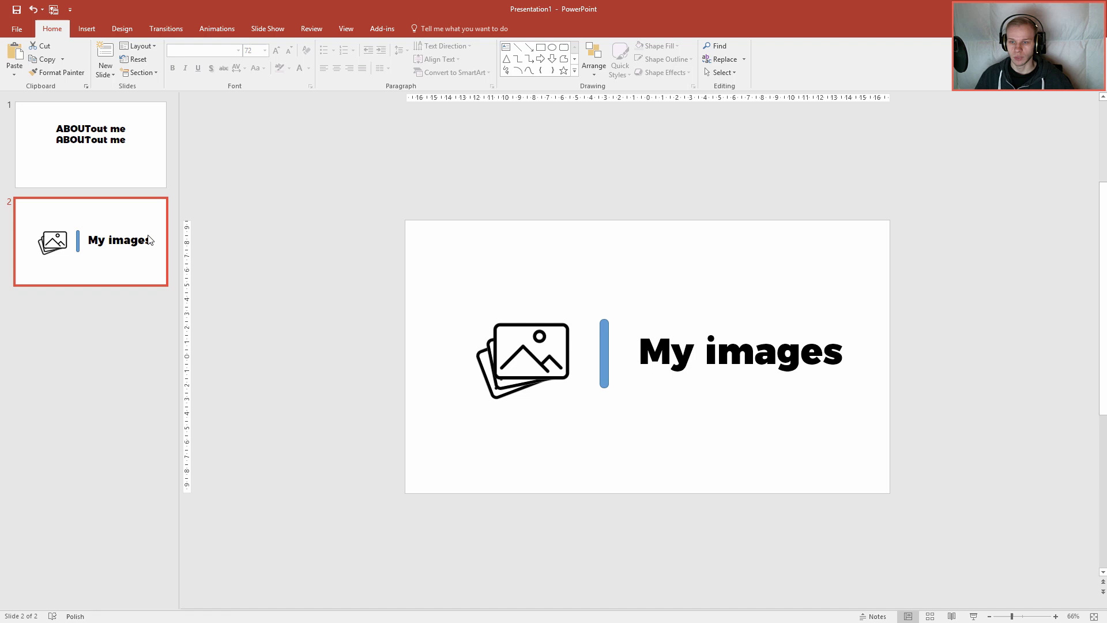
{"action": "left_click", "coordinate": [599, 362]}
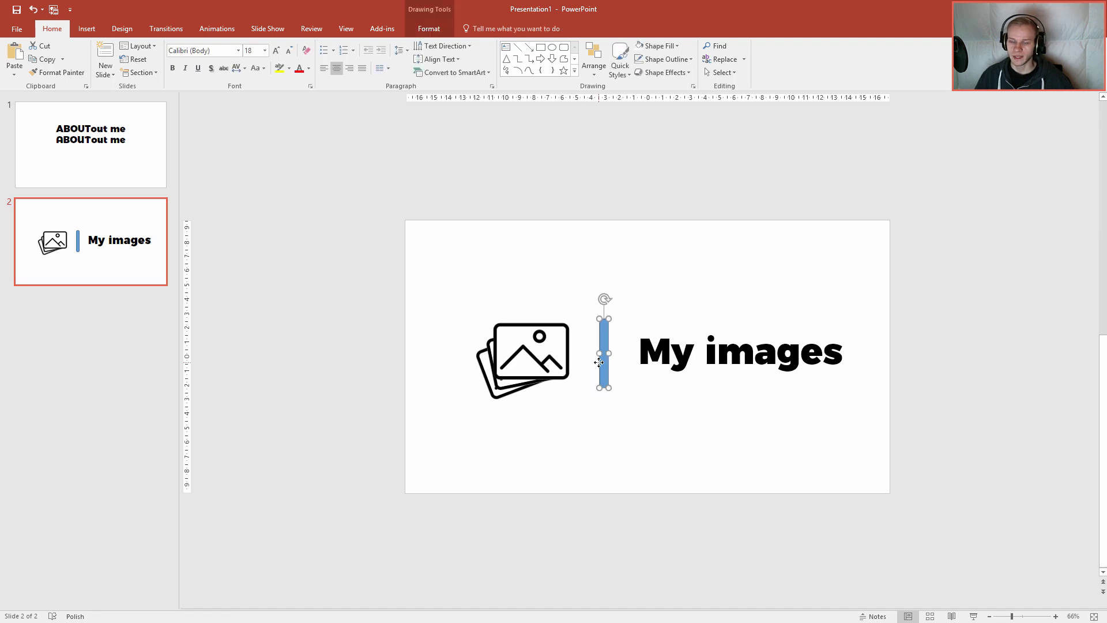
Fill the divider bar solid black
{"action": "left_click", "coordinate": [429, 28]}
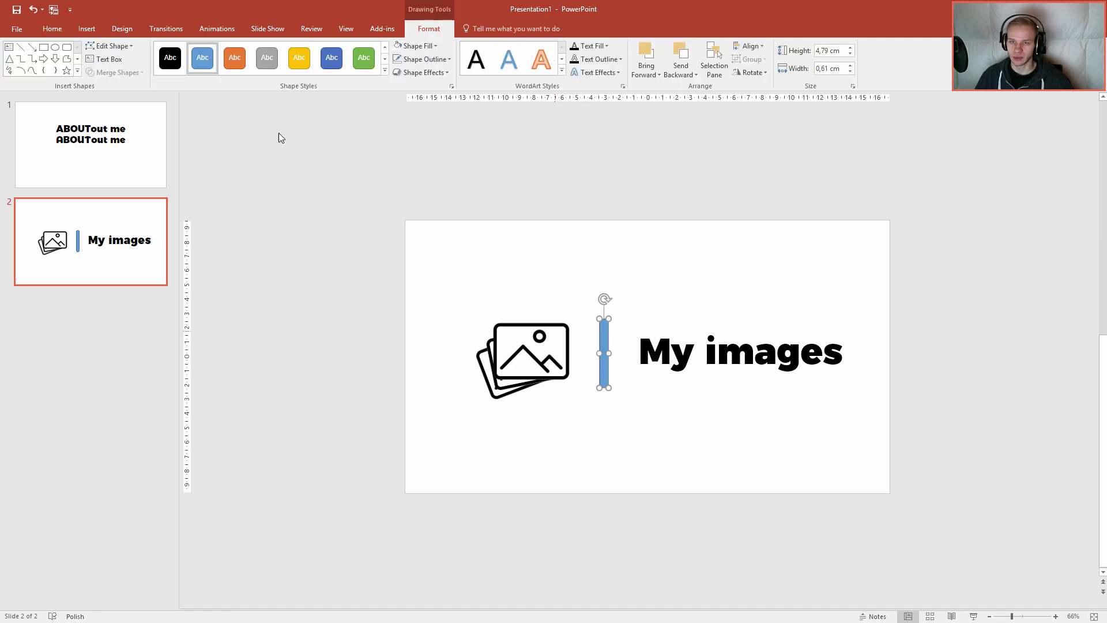
{"action": "left_click", "coordinate": [398, 46]}
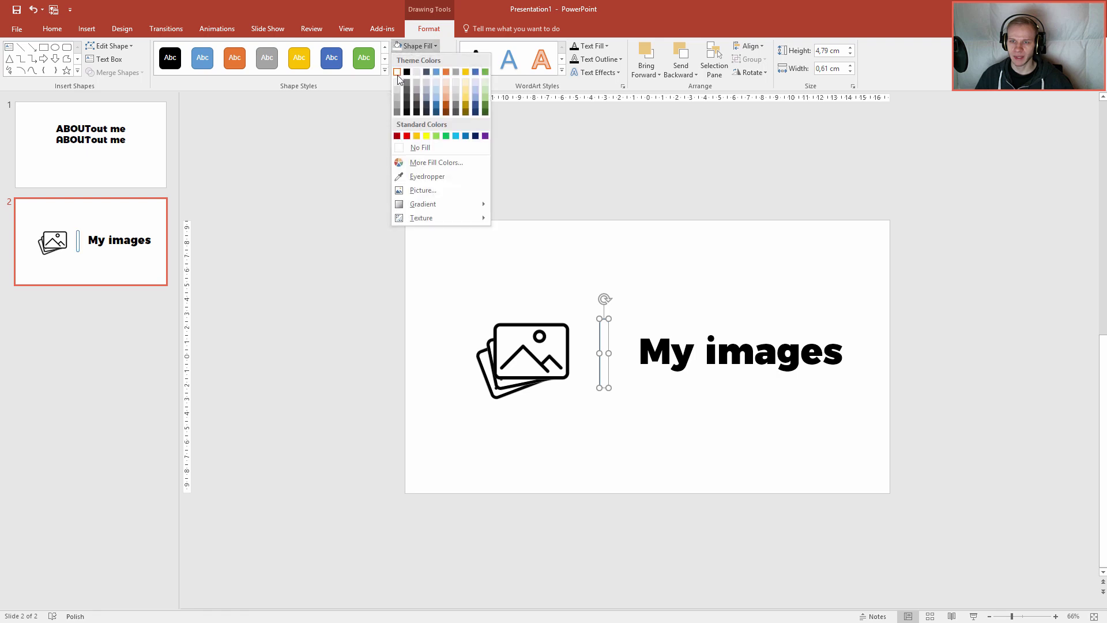
{"action": "left_click", "coordinate": [407, 71]}
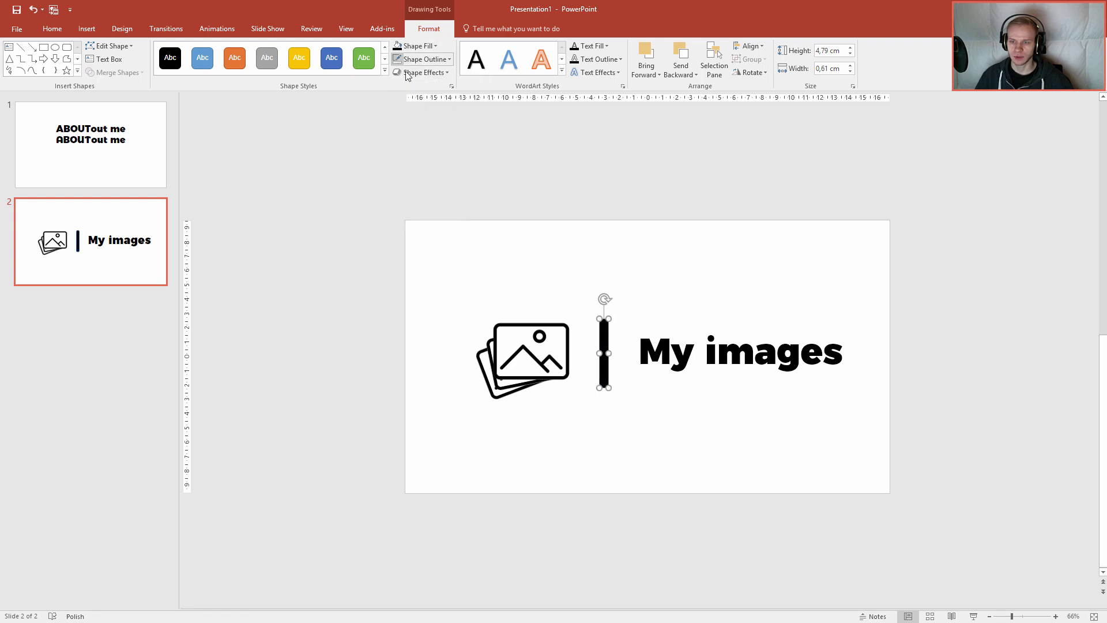
{"action": "left_click", "coordinate": [711, 513]}
Recolour the divider bar grey and make it narrower
{"action": "scroll", "coordinate": [712, 511], "scroll_direction": "down", "scroll_amount": 2, "text": "ctrl"}
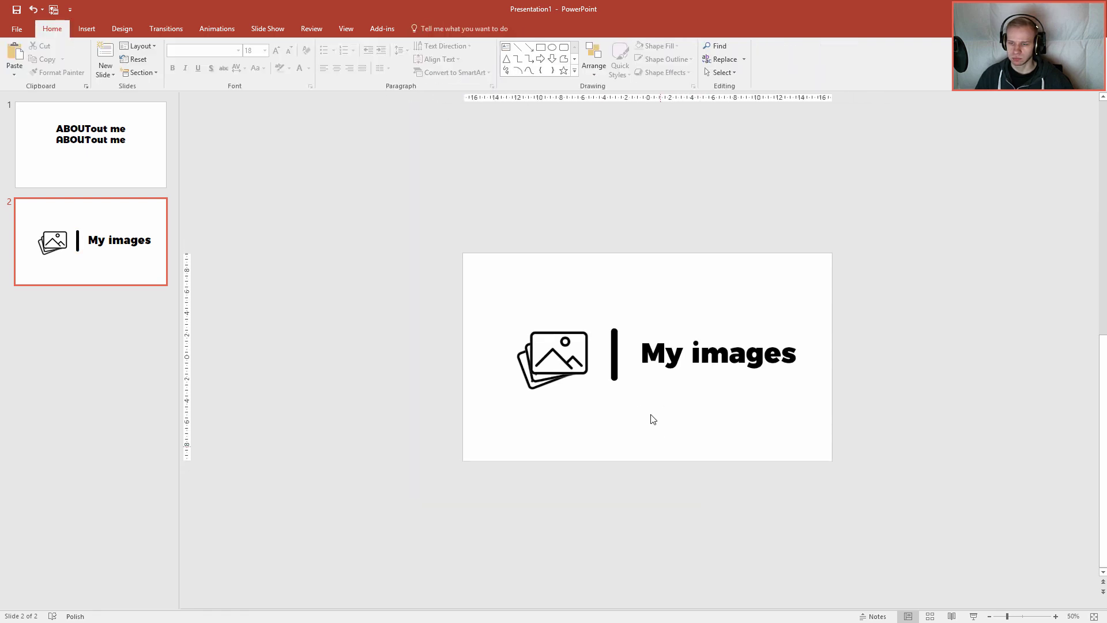
{"action": "left_click", "coordinate": [615, 369]}
{"action": "scroll", "coordinate": [635, 393], "scroll_direction": "up", "scroll_amount": 2, "text": "ctrl"}
{"action": "scroll", "coordinate": [635, 393], "scroll_direction": "up", "scroll_amount": 1, "text": "ctrl"}
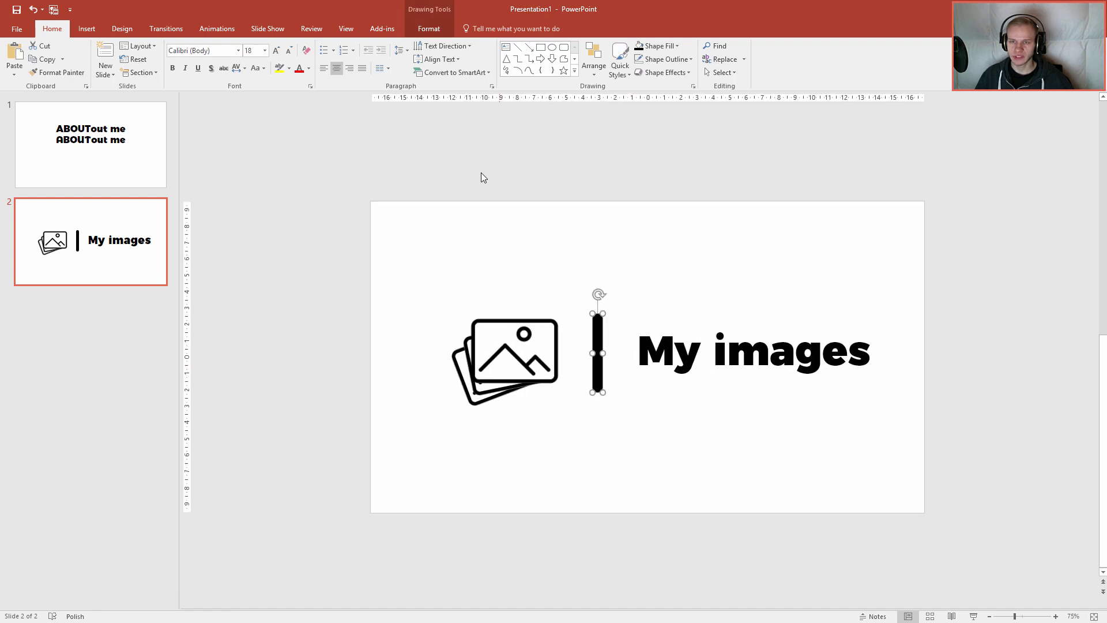
{"action": "left_click", "coordinate": [429, 28]}
{"action": "left_click", "coordinate": [428, 46]}
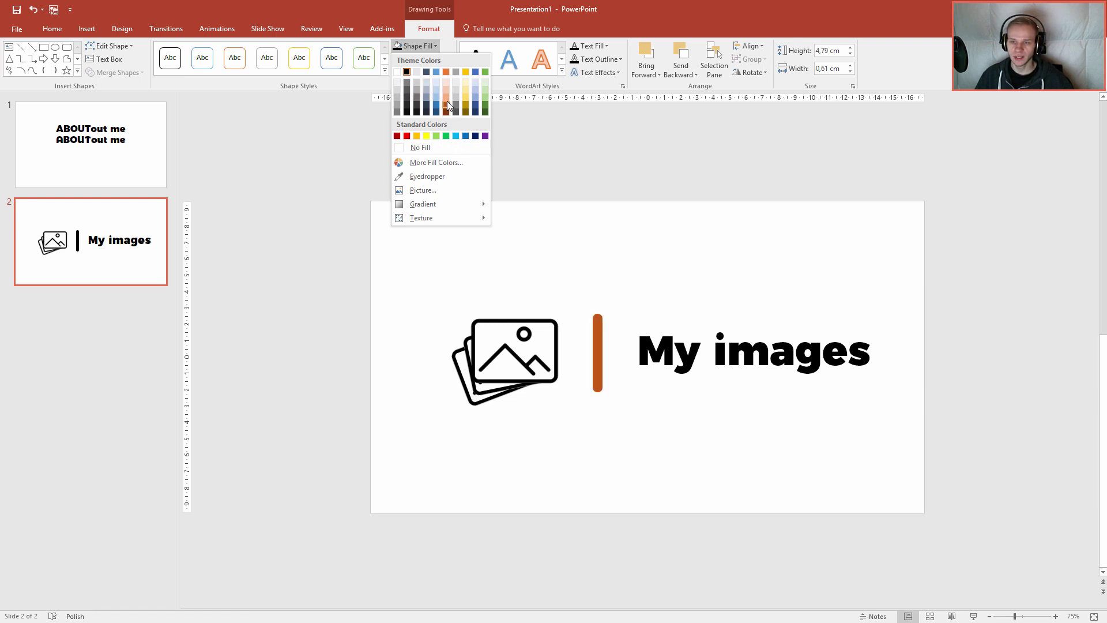
{"action": "left_click", "coordinate": [399, 97]}
{"action": "left_click_drag", "start_coordinate": [605, 353], "coordinate": [593, 353]}
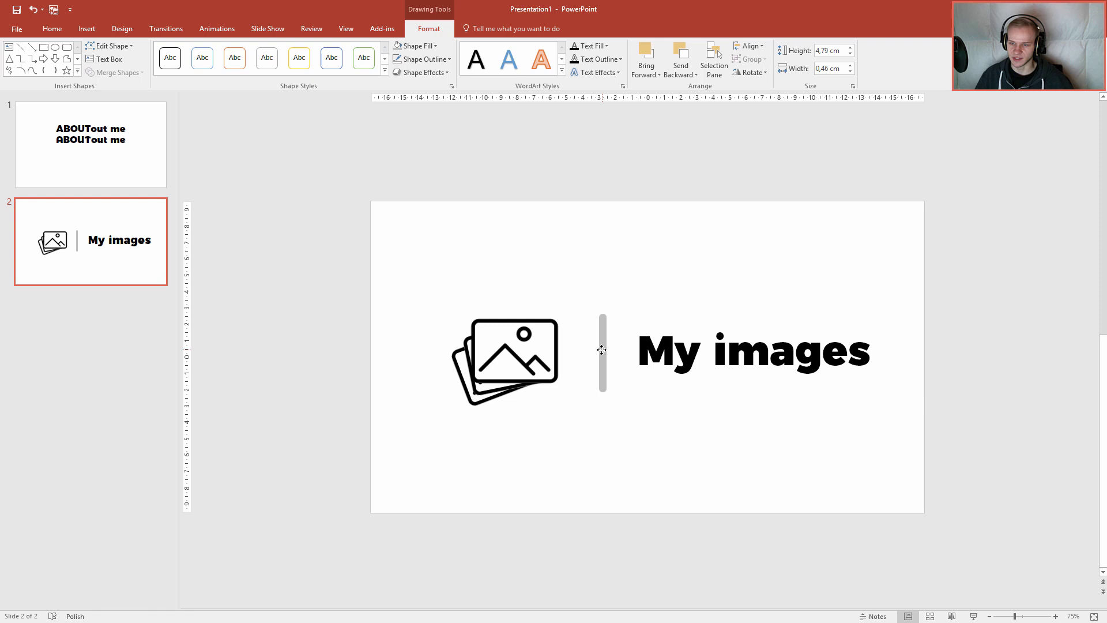
Marquee-select the icon, divider and title to check them, then deselect
{"action": "left_click", "coordinate": [1001, 499]}
{"action": "left_click_drag", "start_coordinate": [668, 375], "coordinate": [1000, 498]}
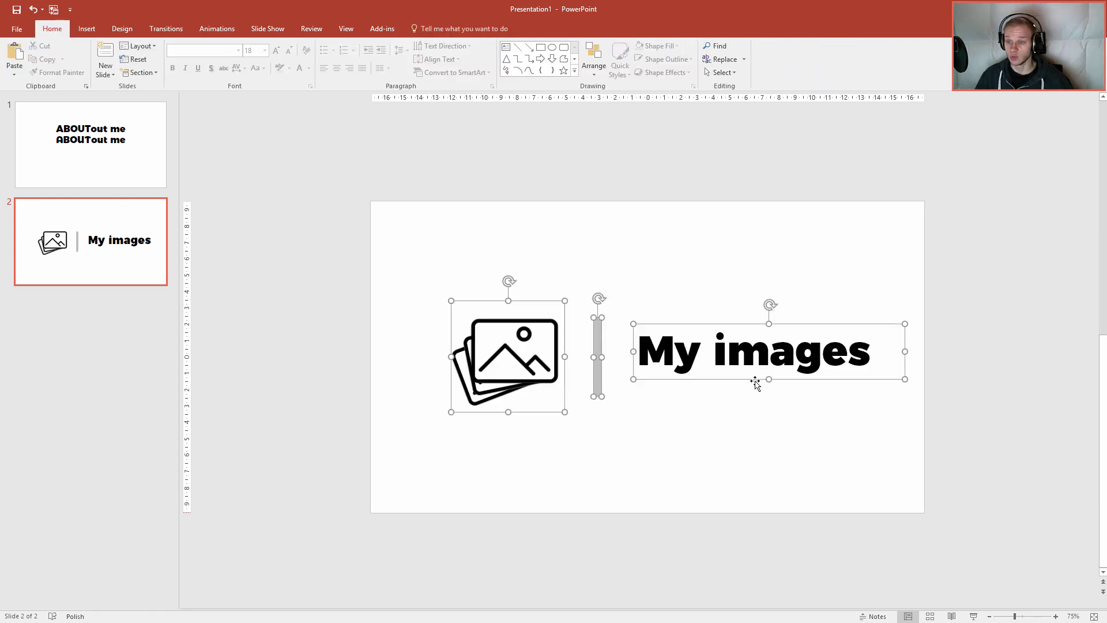
{"action": "left_click", "coordinate": [715, 318]}
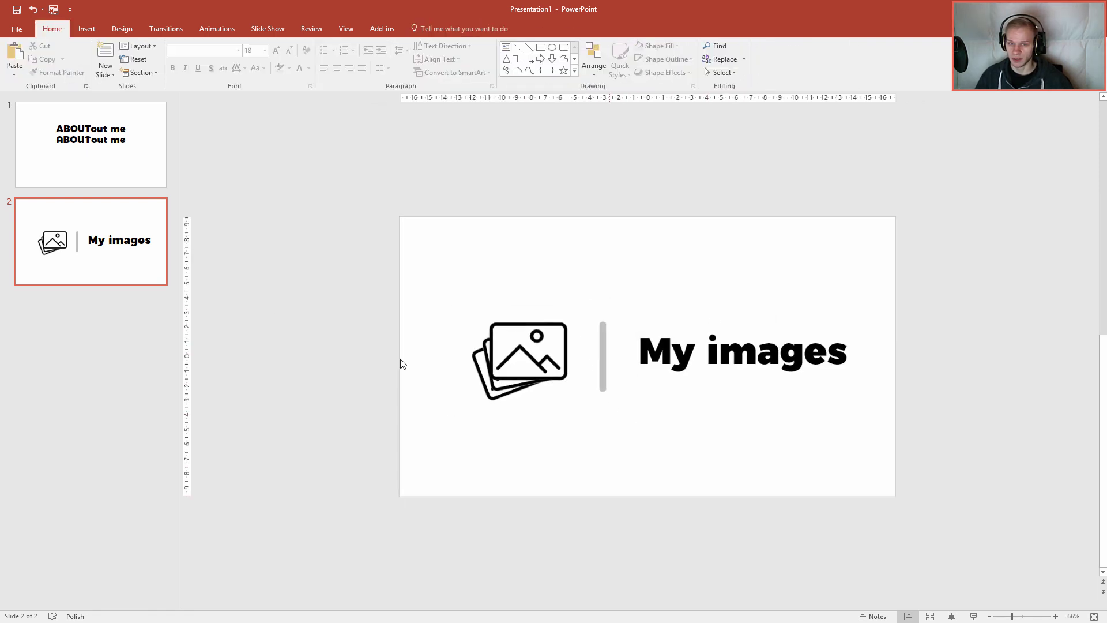
Duplicate slide 2 as a new slide 3
{"action": "left_click", "coordinate": [128, 252]}
{"action": "key", "text": "ctrl+c"}
{"action": "key", "text": "ctrl+v"}
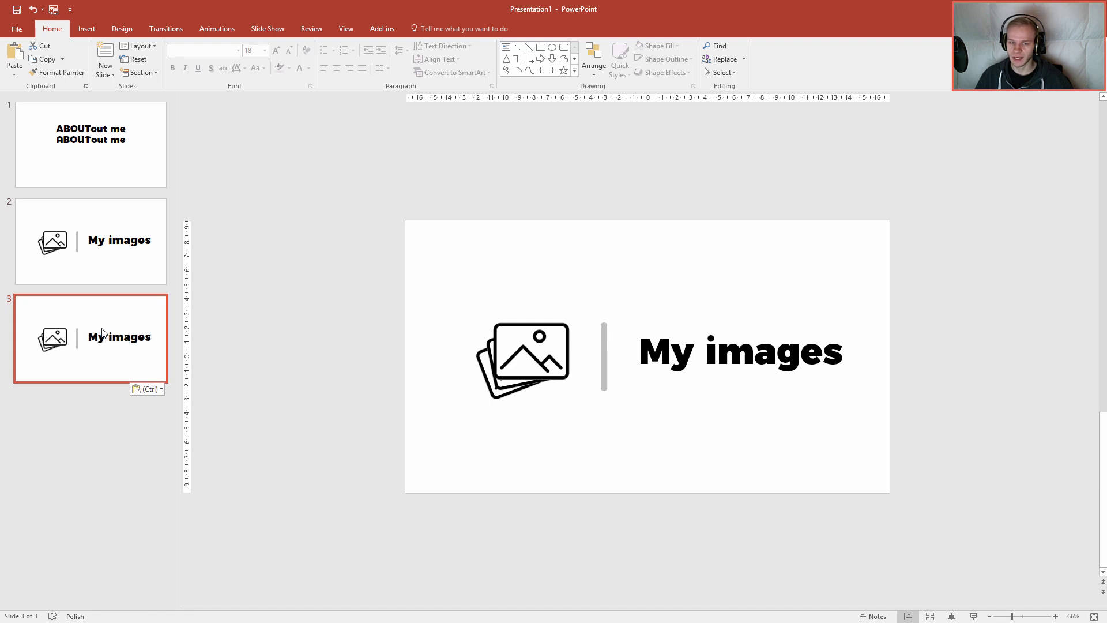
{"action": "left_click", "coordinate": [91, 241]}
{"action": "left_click", "coordinate": [89, 335]}
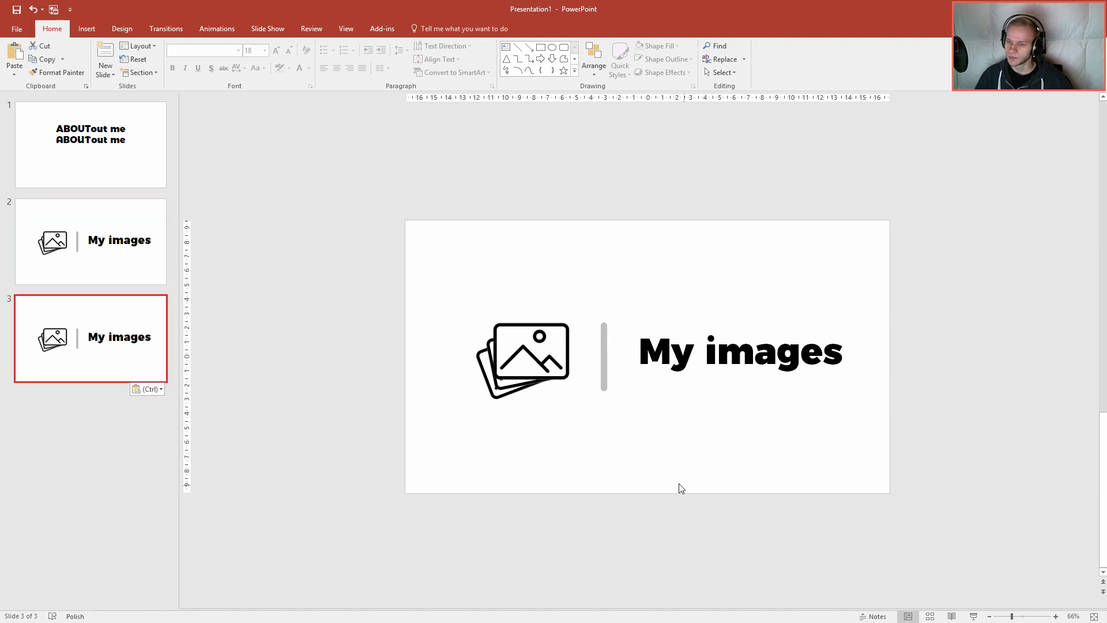
Turn the grey bar horizontal and stretch it under the My images title
{"action": "left_click_drag", "start_coordinate": [604, 372], "coordinate": [613, 432]}
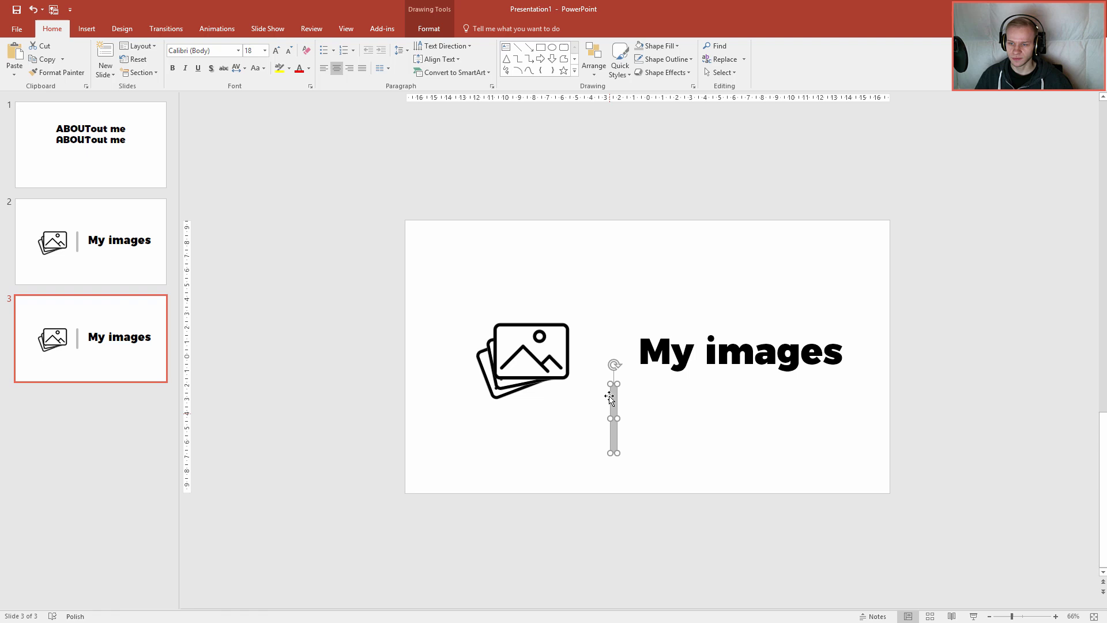
{"action": "left_click_drag", "start_coordinate": [612, 366], "coordinate": [548, 414]}
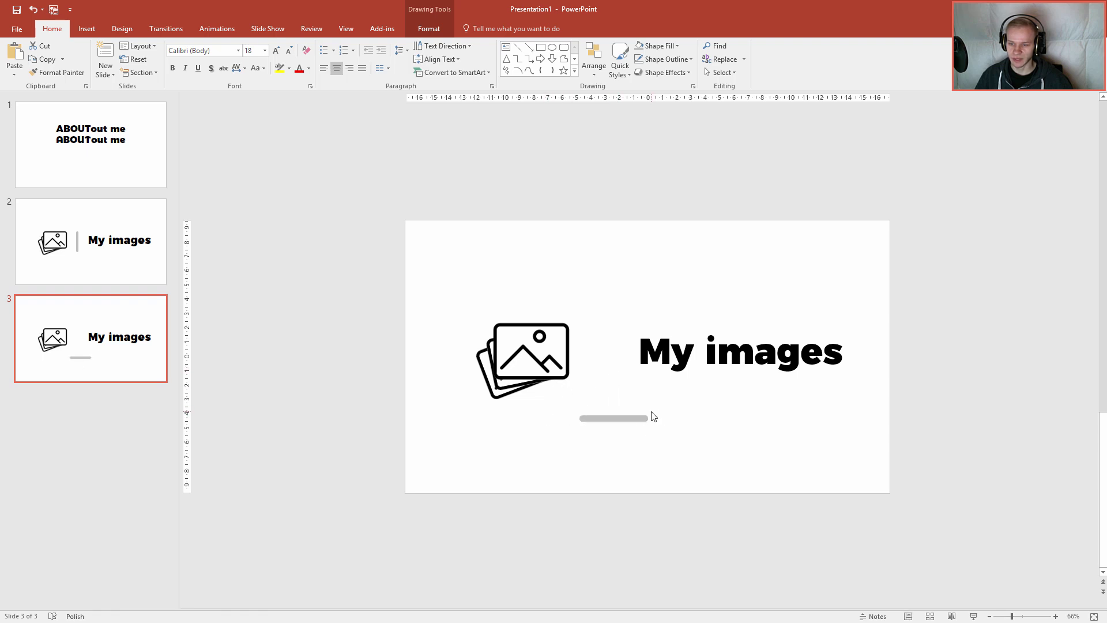
{"action": "mouse_move", "coordinate": [647, 415]}
{"action": "left_mouse_down"}
{"action": "mouse_move", "coordinate": [850, 413]}
{"action": "mouse_move", "coordinate": [724, 413]}
{"action": "mouse_move", "coordinate": [761, 390]}
{"action": "mouse_move", "coordinate": [819, 387]}
{"action": "left_mouse_up"}
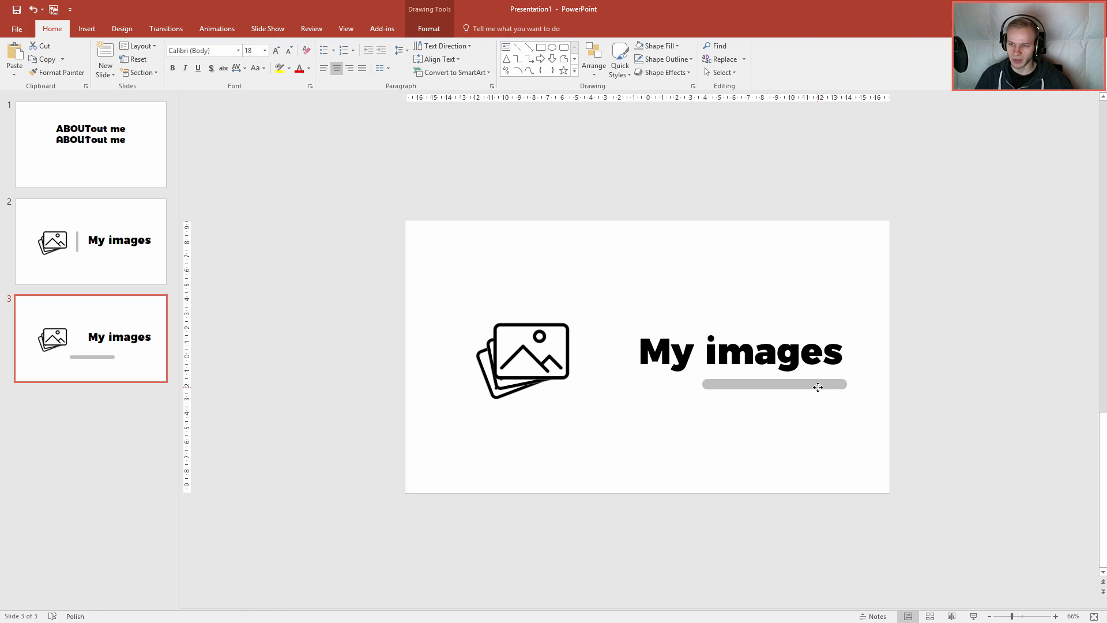
{"action": "scroll", "coordinate": [818, 403], "scroll_direction": "down", "scroll_amount": 3}
Move the title and underline bar beside the icon, then copy slide 3
{"action": "left_click_drag", "start_coordinate": [632, 316], "coordinate": [771, 383]}
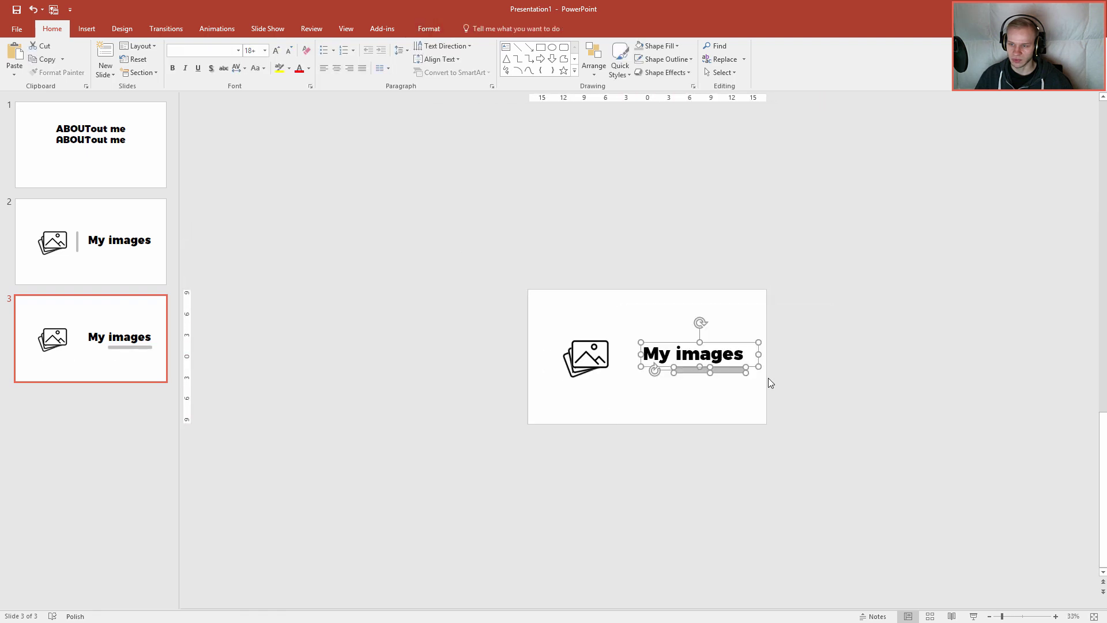
{"action": "left_click_drag", "start_coordinate": [679, 341], "coordinate": [650, 339]}
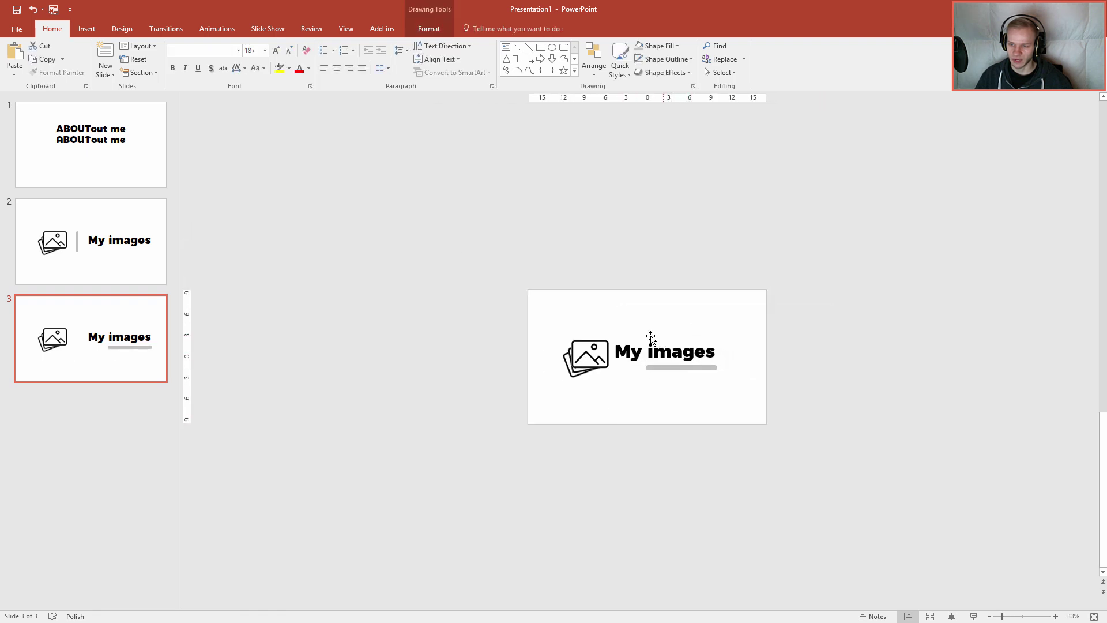
{"action": "left_click_drag", "start_coordinate": [434, 287], "coordinate": [865, 456]}
{"action": "left_click_drag", "start_coordinate": [647, 343], "coordinate": [657, 340]}
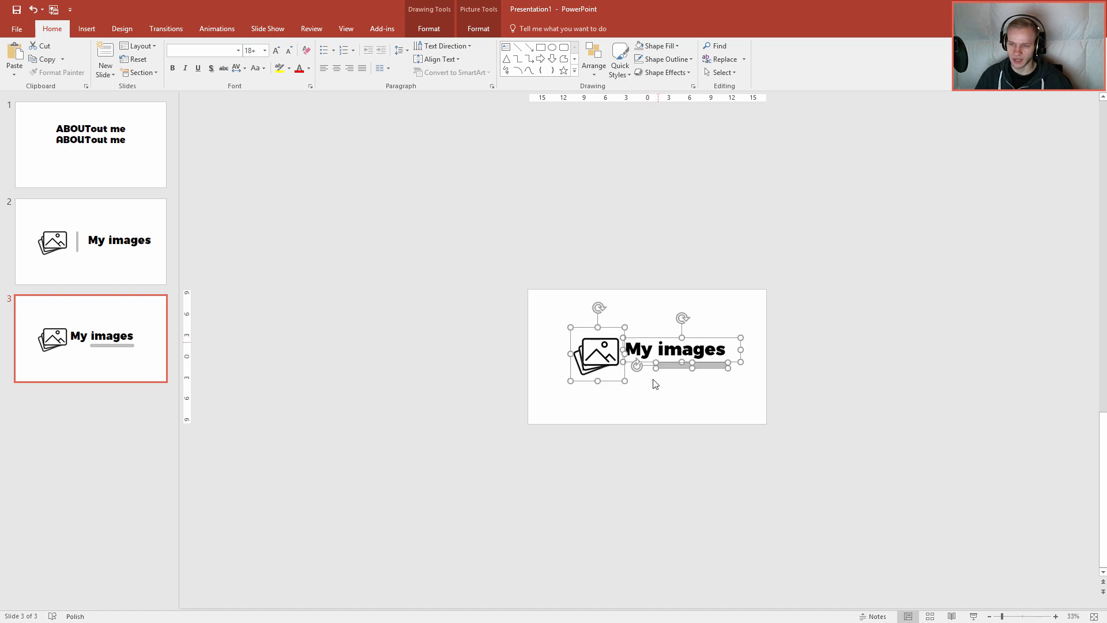
{"action": "left_click", "coordinate": [153, 378]}
{"action": "key", "text": "ctrl+c"}
Paste slide 4 and reshape the grey bar into a large circle behind the icon
{"action": "key", "text": "ctrl+v"}
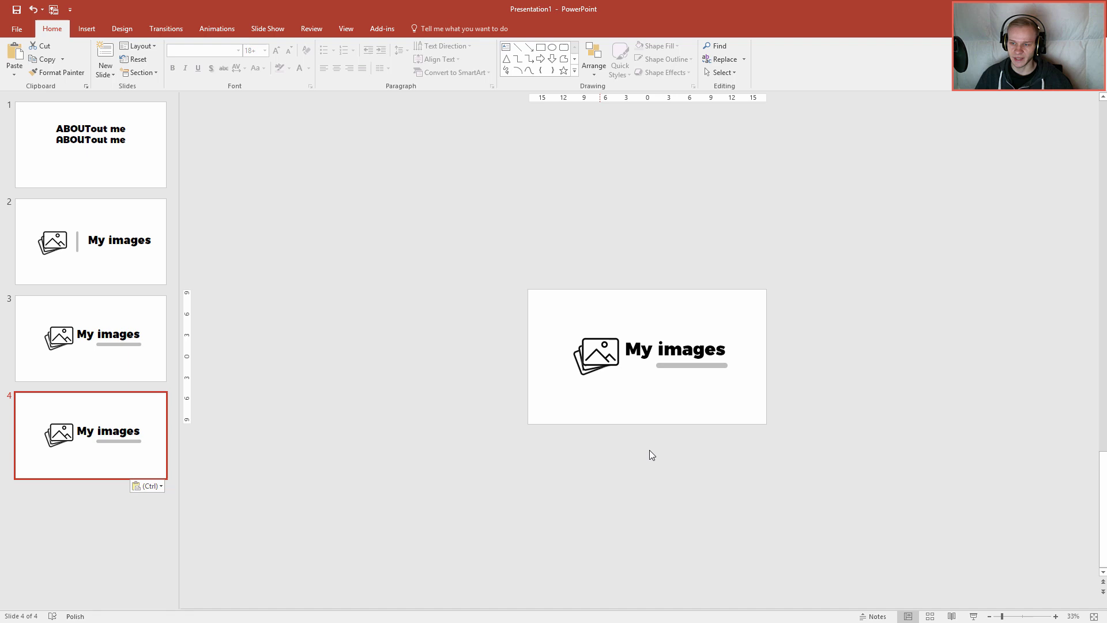
{"action": "scroll", "coordinate": [651, 456], "scroll_direction": "up", "scroll_amount": 4, "text": "ctrl"}
{"action": "left_click", "coordinate": [766, 386]}
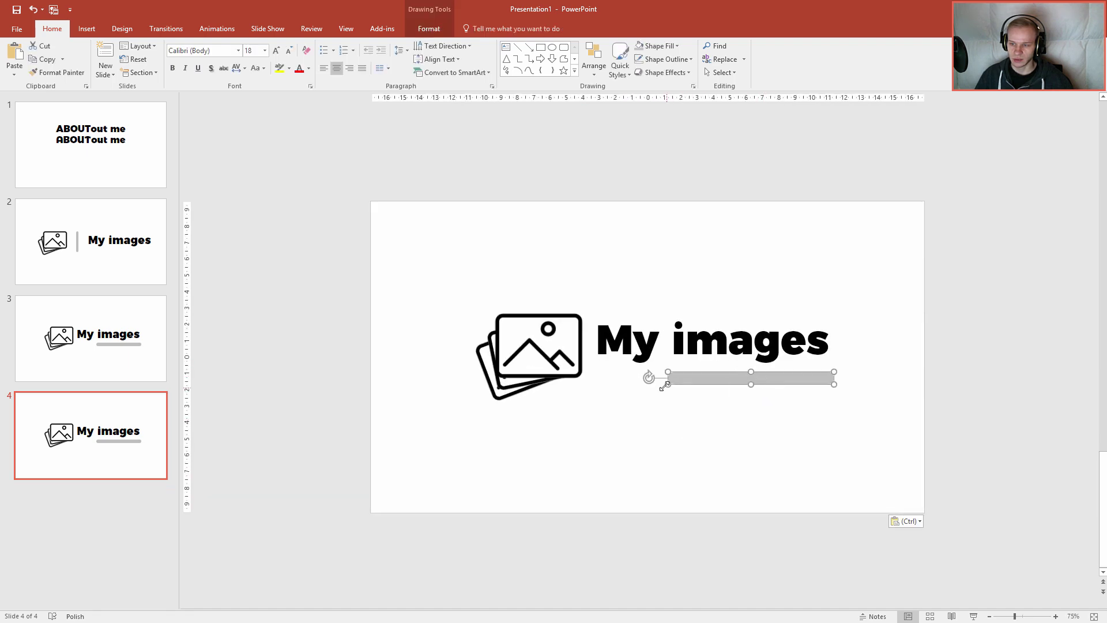
{"action": "left_click_drag", "start_coordinate": [649, 378], "coordinate": [735, 533]}
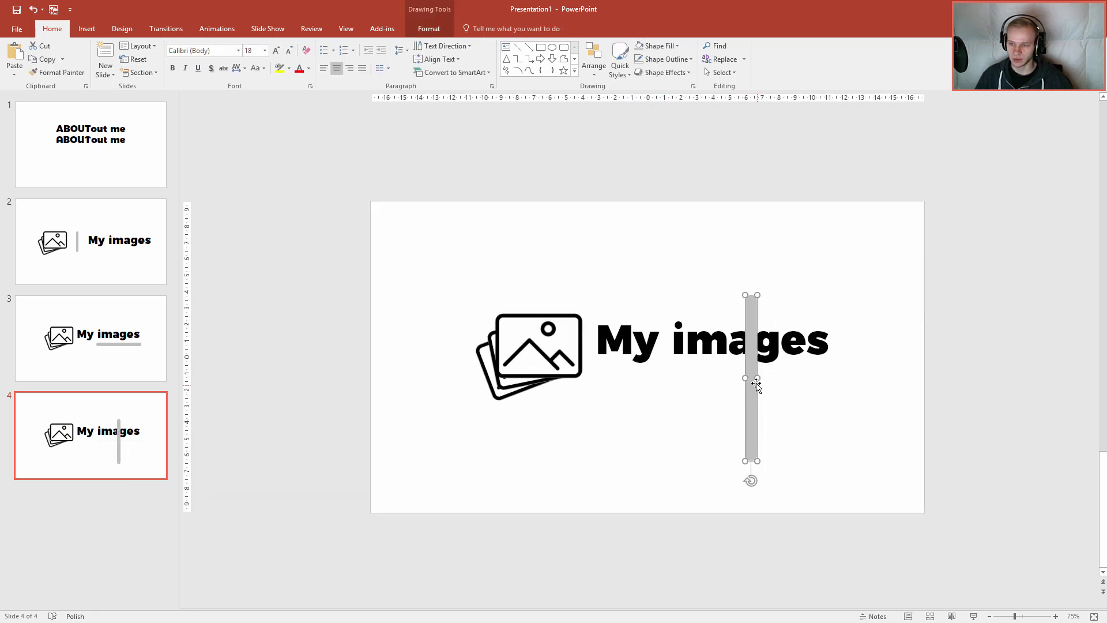
{"action": "mouse_move", "coordinate": [758, 380]}
{"action": "left_mouse_down"}
{"action": "mouse_move", "coordinate": [848, 381]}
{"action": "mouse_move", "coordinate": [448, 302]}
{"action": "mouse_move", "coordinate": [555, 356]}
{"action": "left_mouse_up"}
{"action": "right_click", "coordinate": [555, 356]}
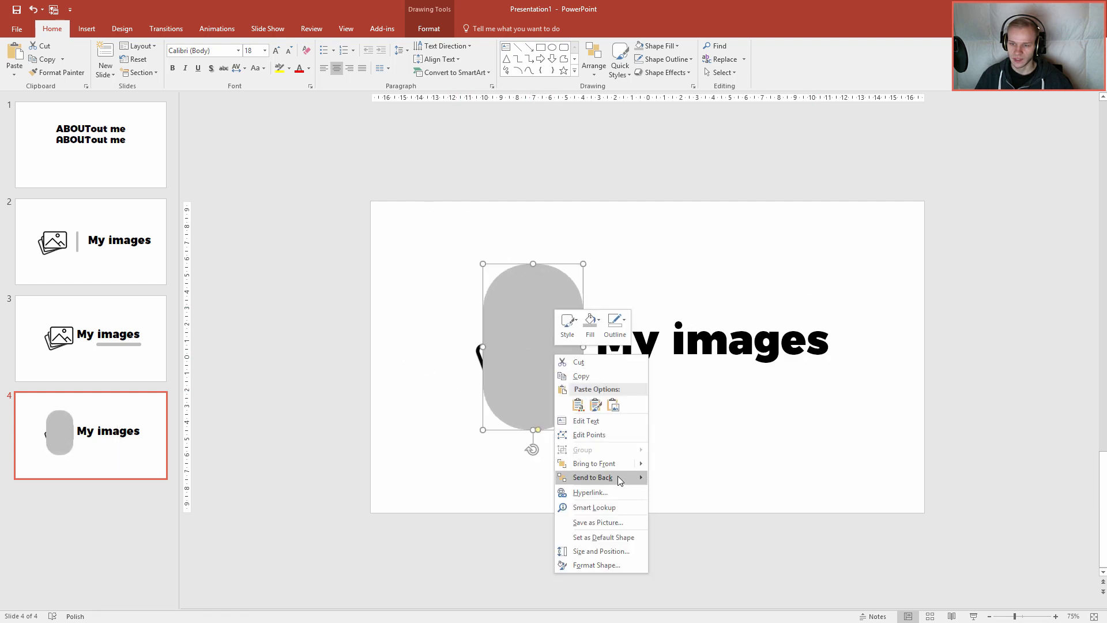
{"action": "left_click", "coordinate": [611, 477]}
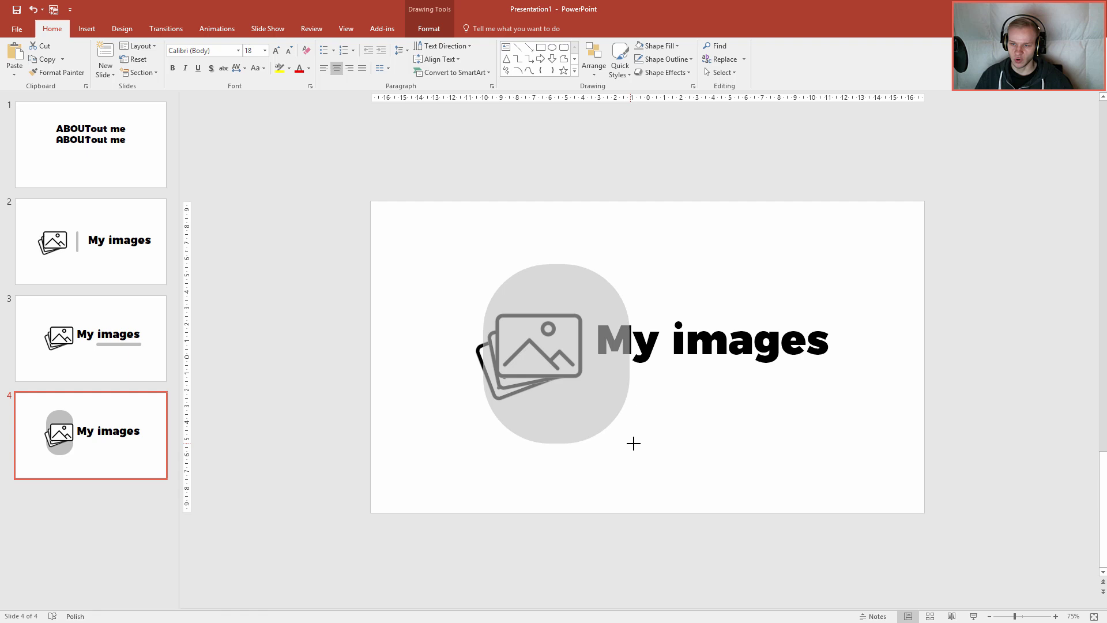
{"action": "left_click_drag", "start_coordinate": [633, 443], "coordinate": [554, 403]}
Centre the icon in the grey circle with My images to its right
{"action": "left_click", "coordinate": [545, 319]}
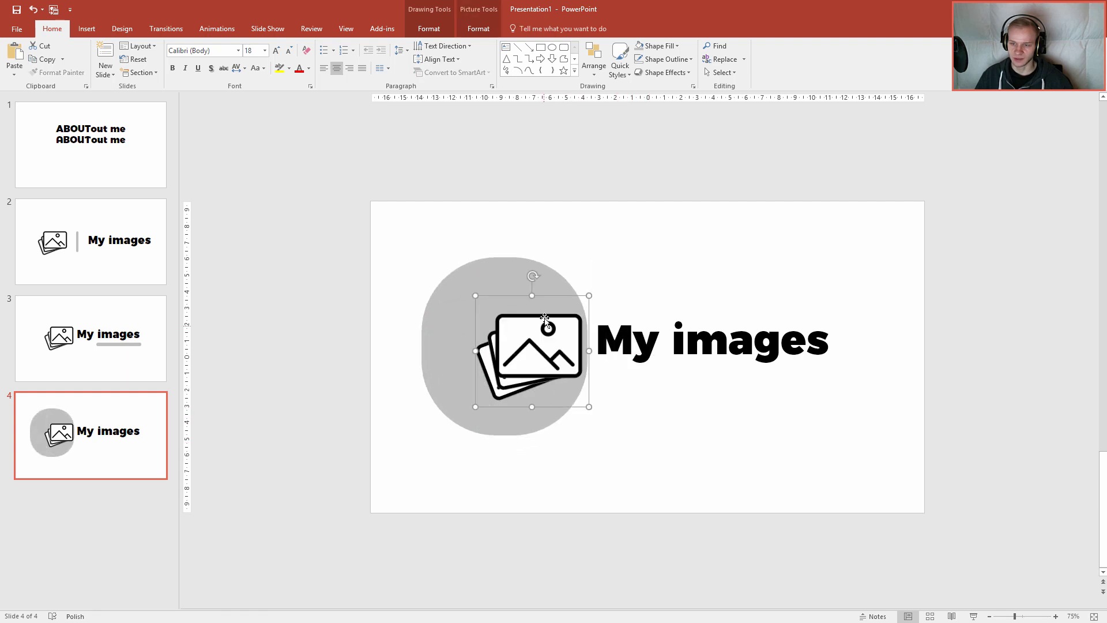
{"action": "left_click_drag", "start_coordinate": [550, 298], "coordinate": [519, 291]}
{"action": "left_click", "coordinate": [686, 314]}
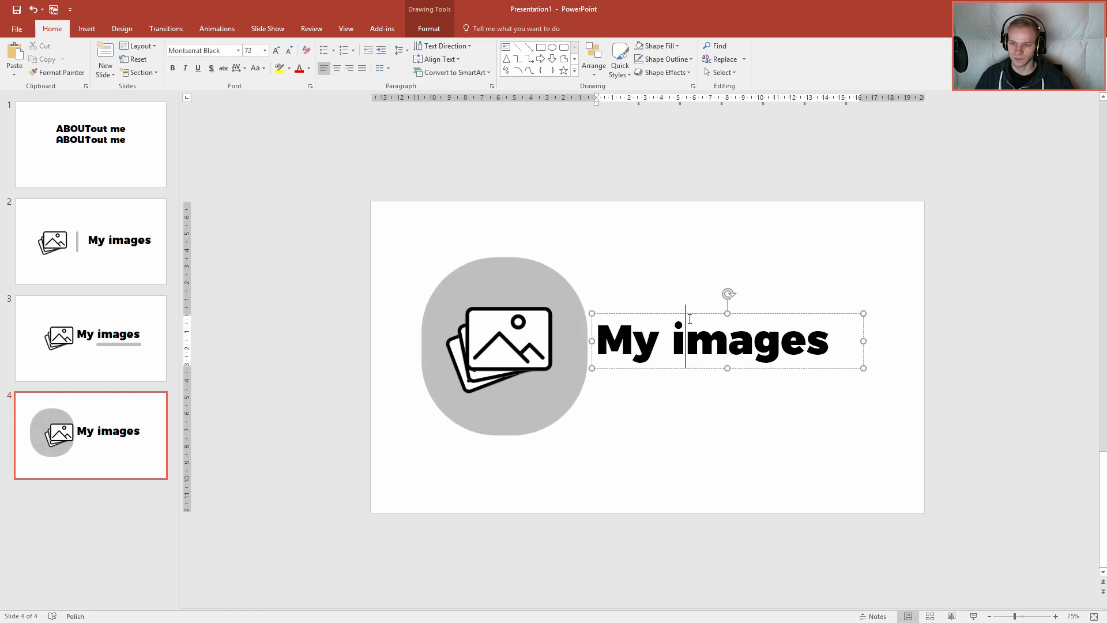
{"action": "left_click_drag", "start_coordinate": [686, 313], "coordinate": [724, 324]}
{"action": "scroll", "coordinate": [709, 323], "scroll_direction": "down", "scroll_amount": 1}
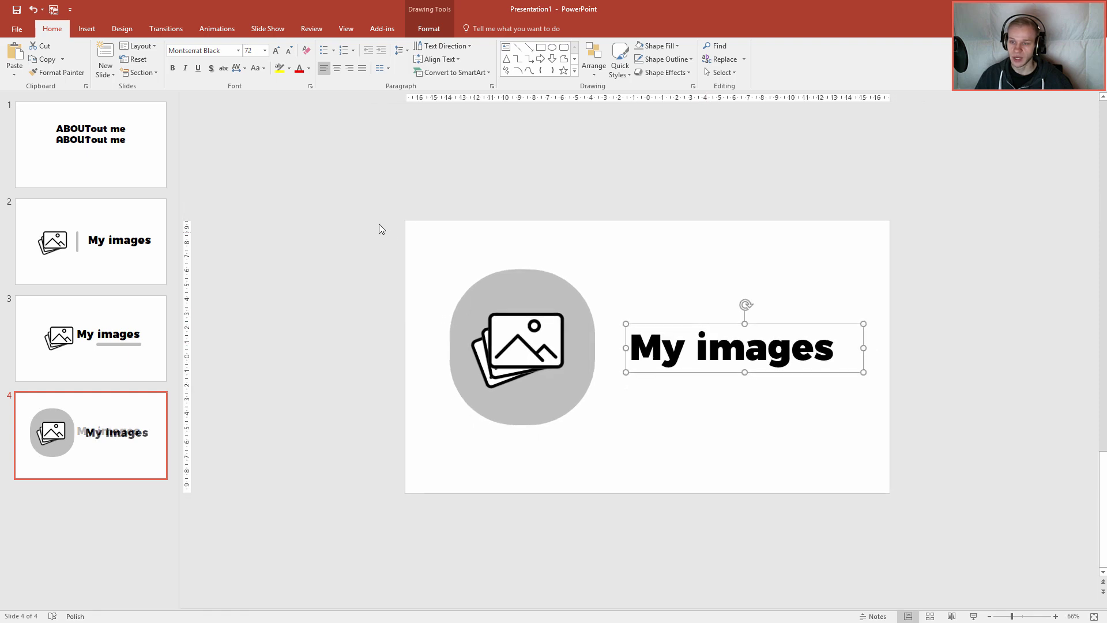
{"action": "left_click_drag", "start_coordinate": [694, 326], "coordinate": [691, 320]}
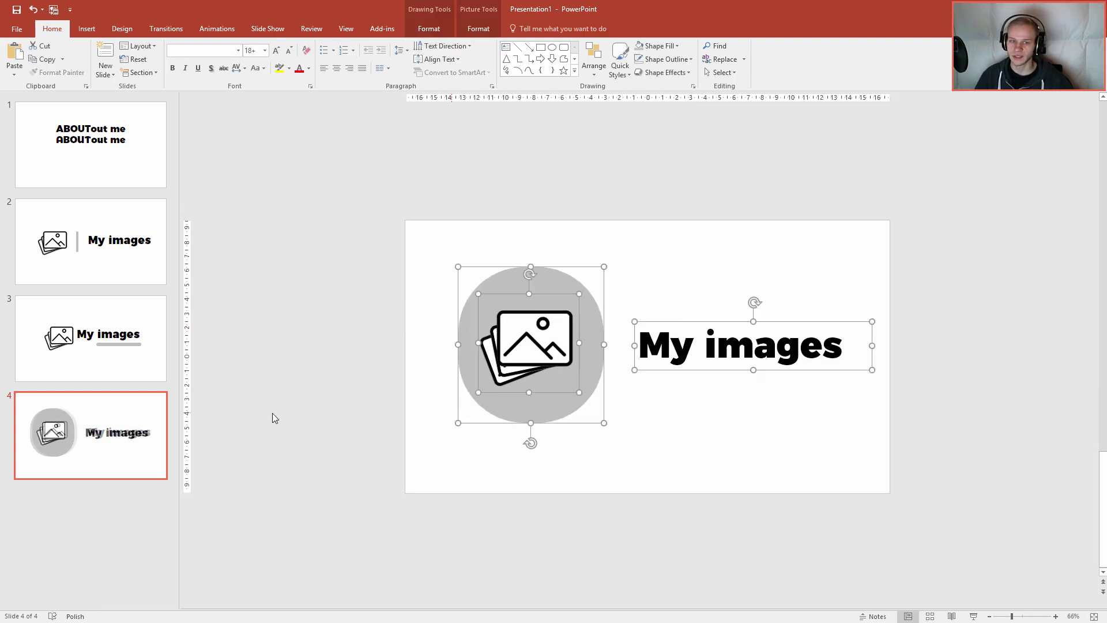
{"action": "left_click", "coordinate": [83, 249]}
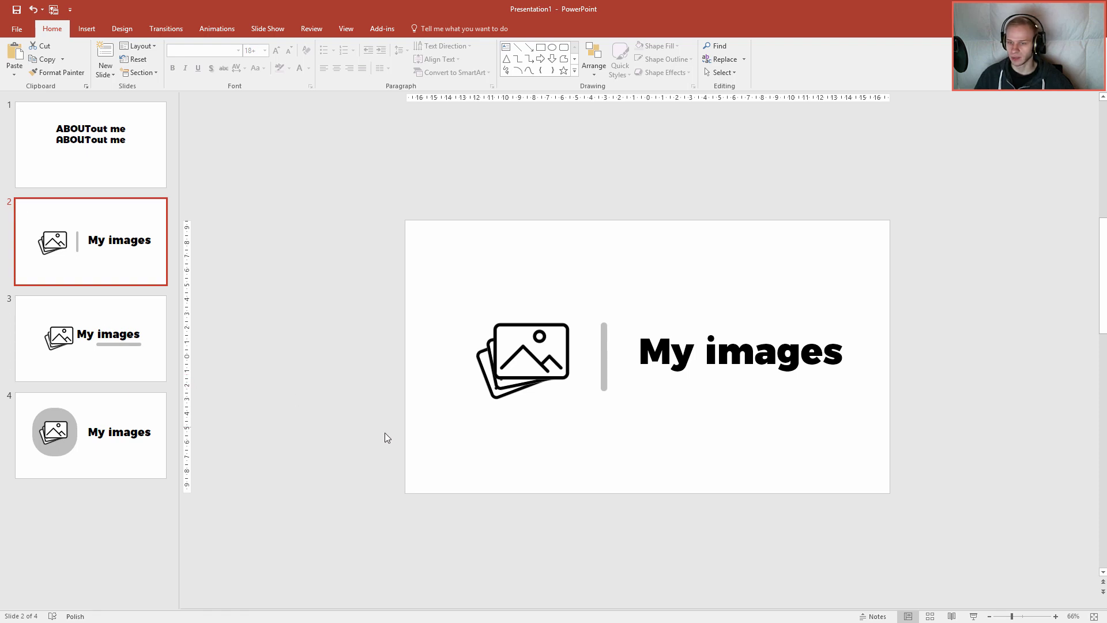
Duplicate slide 4 as slide 5 and place a copy of My images top-left
{"action": "key", "text": "Down"}
{"action": "key", "text": "Down"}
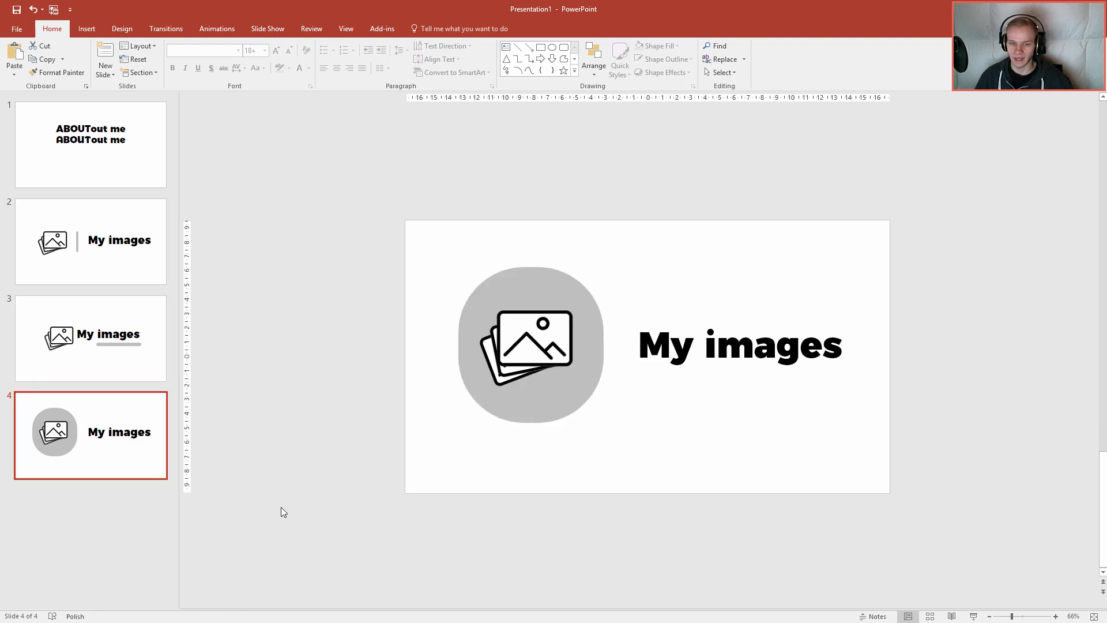
{"action": "key", "text": "ctrl+v"}
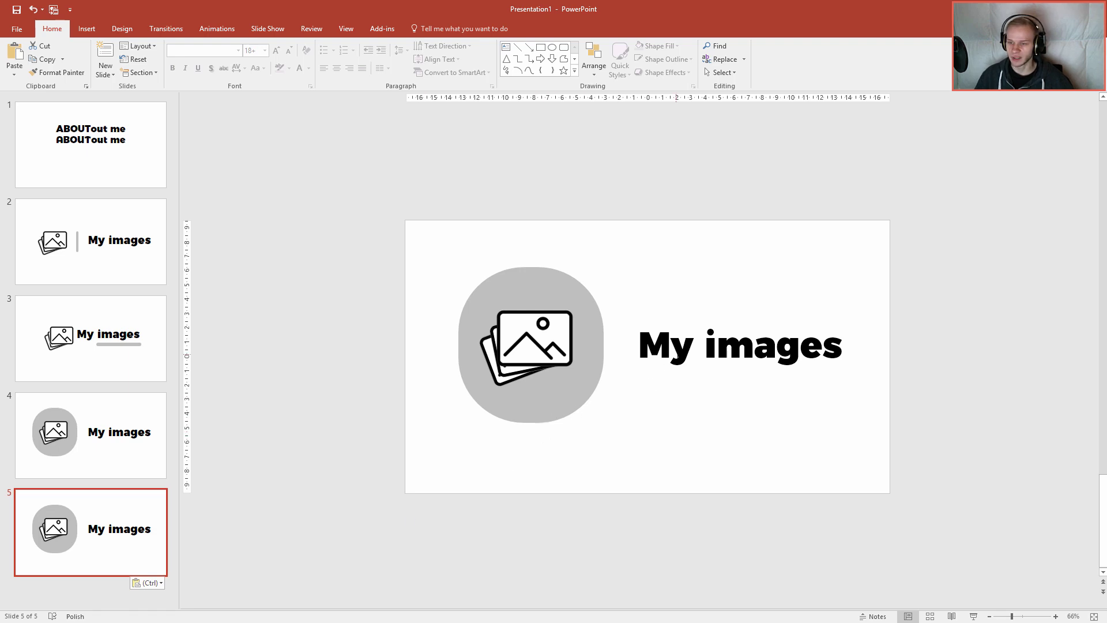
{"action": "left_click", "coordinate": [698, 346]}
{"action": "key", "text": "ctrl+c"}
{"action": "key", "text": "ctrl+v"}
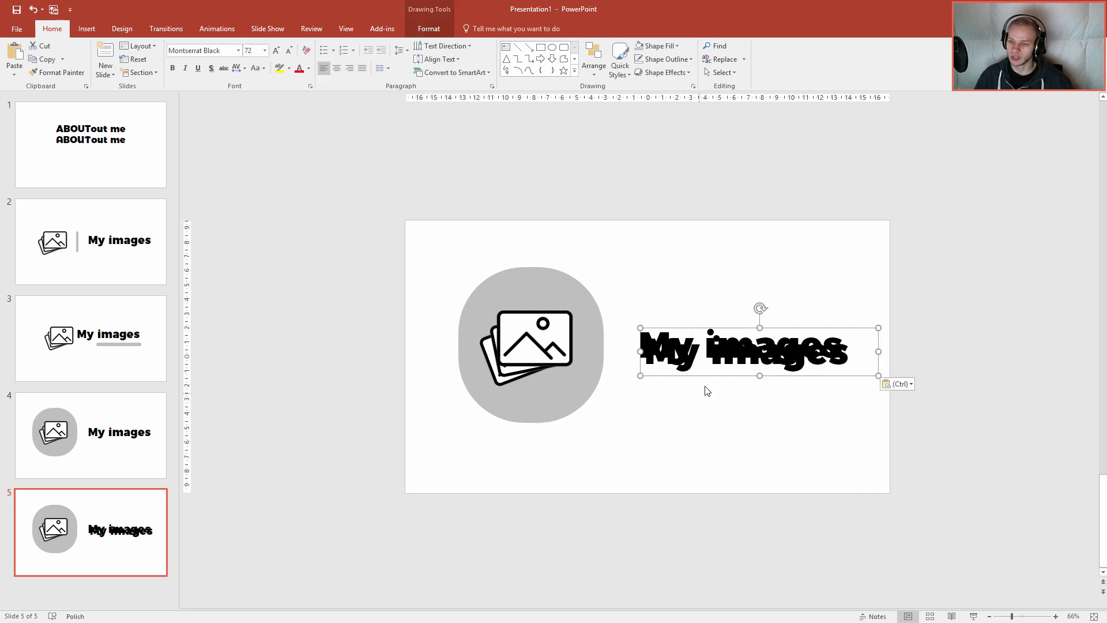
{"action": "left_click_drag", "start_coordinate": [709, 381], "coordinate": [437, 289]}
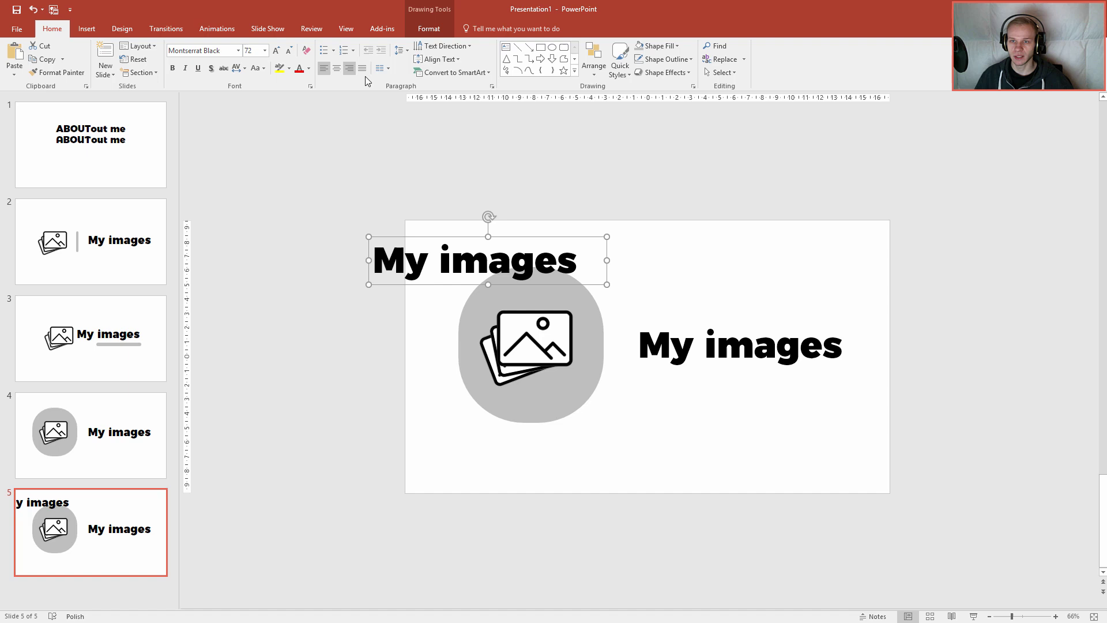
Colour the title copy with the circle's grey and rotate it vertical
{"action": "left_click", "coordinate": [429, 34]}
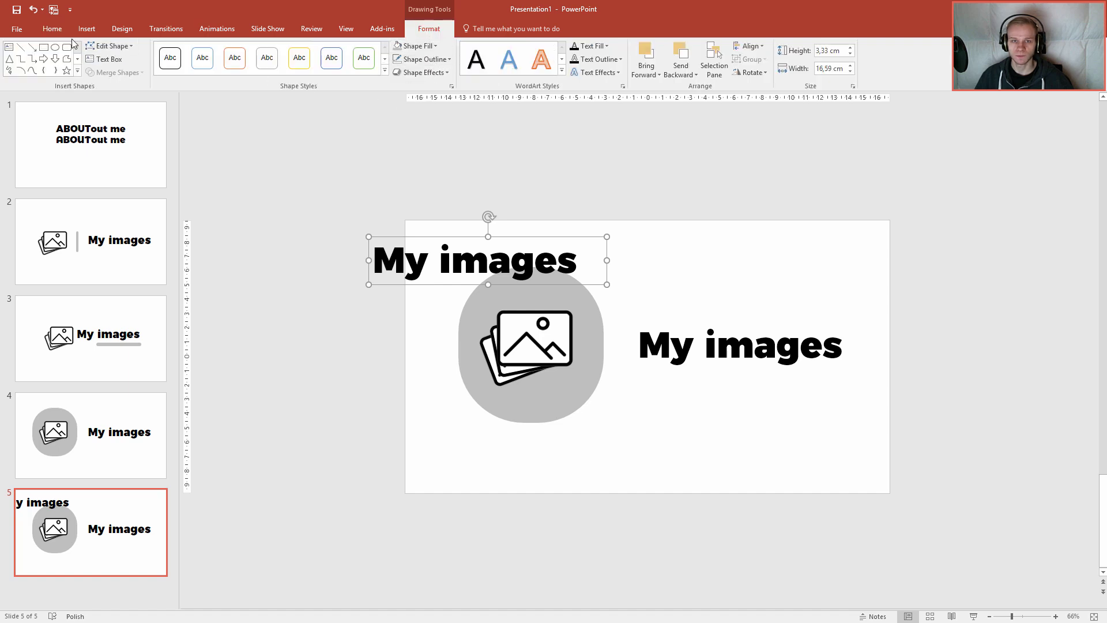
{"action": "left_click", "coordinate": [52, 29]}
{"action": "left_click", "coordinate": [309, 68]}
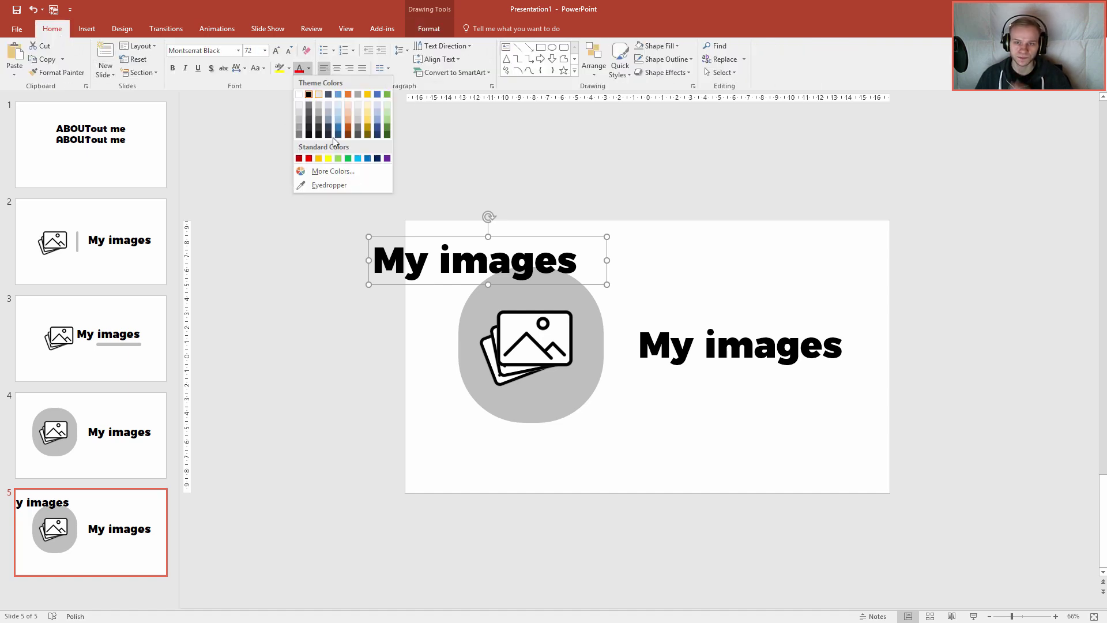
{"action": "left_click", "coordinate": [321, 179]}
{"action": "left_click", "coordinate": [482, 321]}
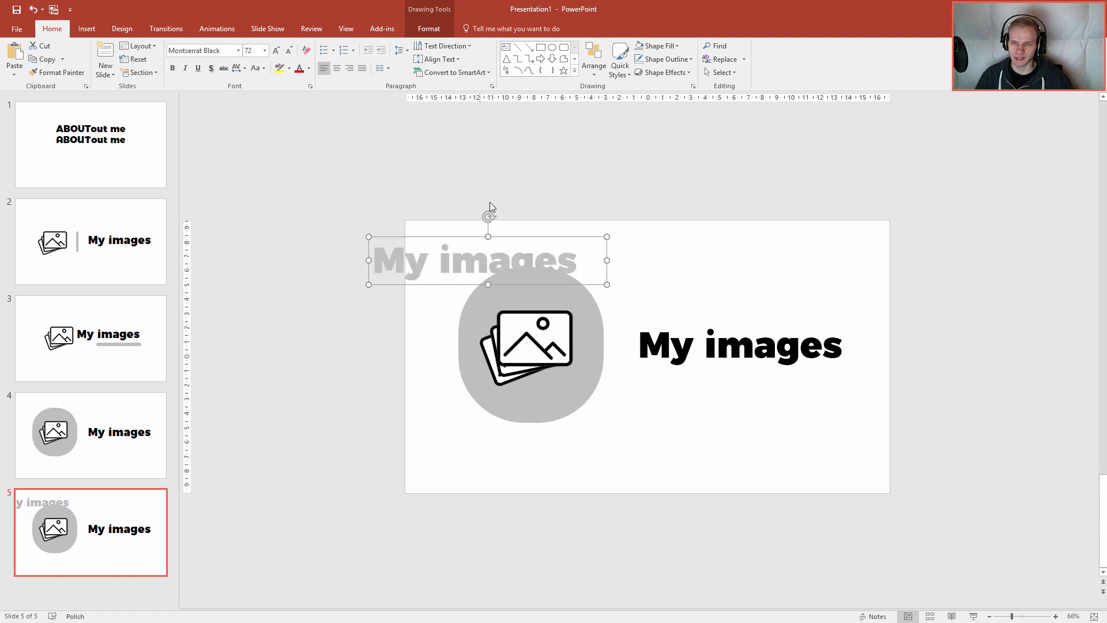
{"action": "left_click_drag", "start_coordinate": [491, 213], "coordinate": [351, 240]}
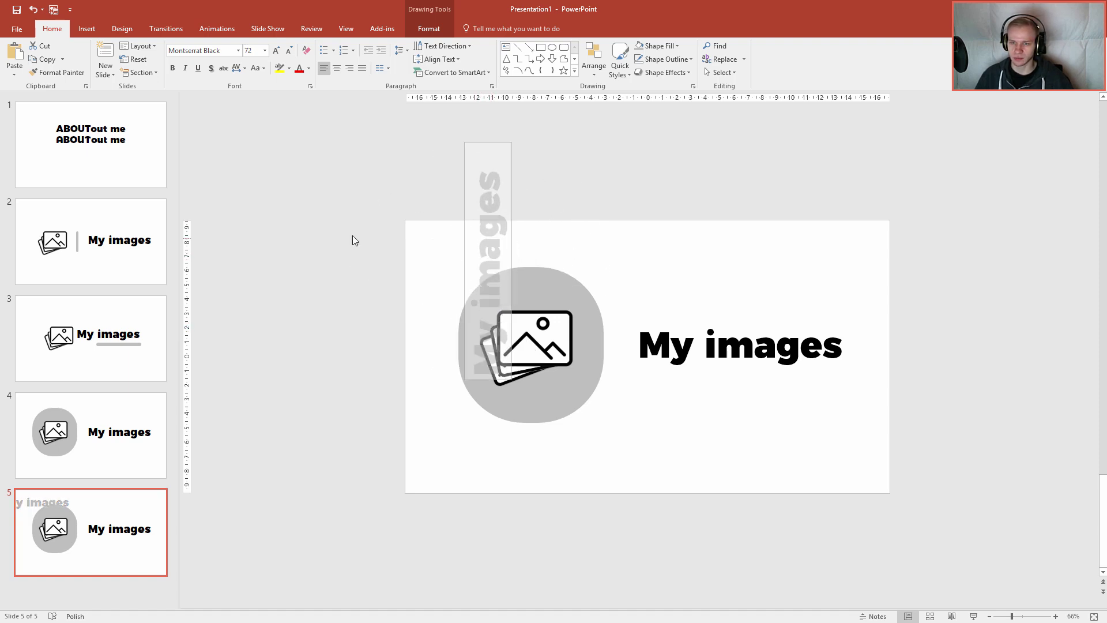
Set the vertical title to 96 pt and move it to the left edge
{"action": "left_click", "coordinate": [276, 50]}
{"action": "left_click", "coordinate": [276, 50]}
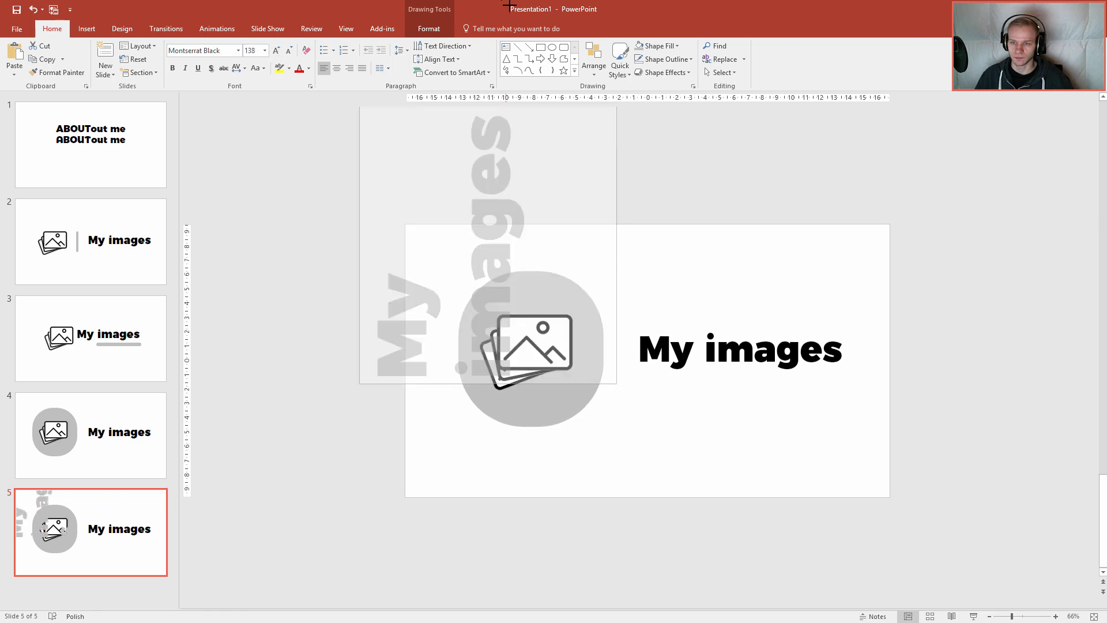
{"action": "scroll", "coordinate": [608, 395], "scroll_direction": "down", "scroll_amount": 4, "text": "ctrl"}
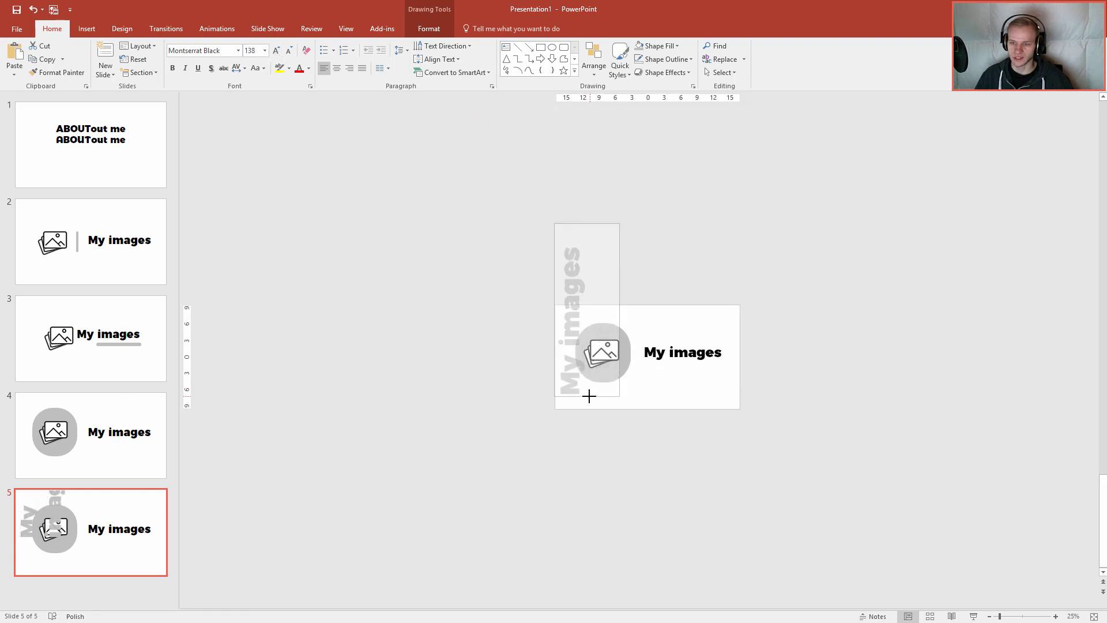
{"action": "left_click_drag", "start_coordinate": [588, 368], "coordinate": [588, 397]}
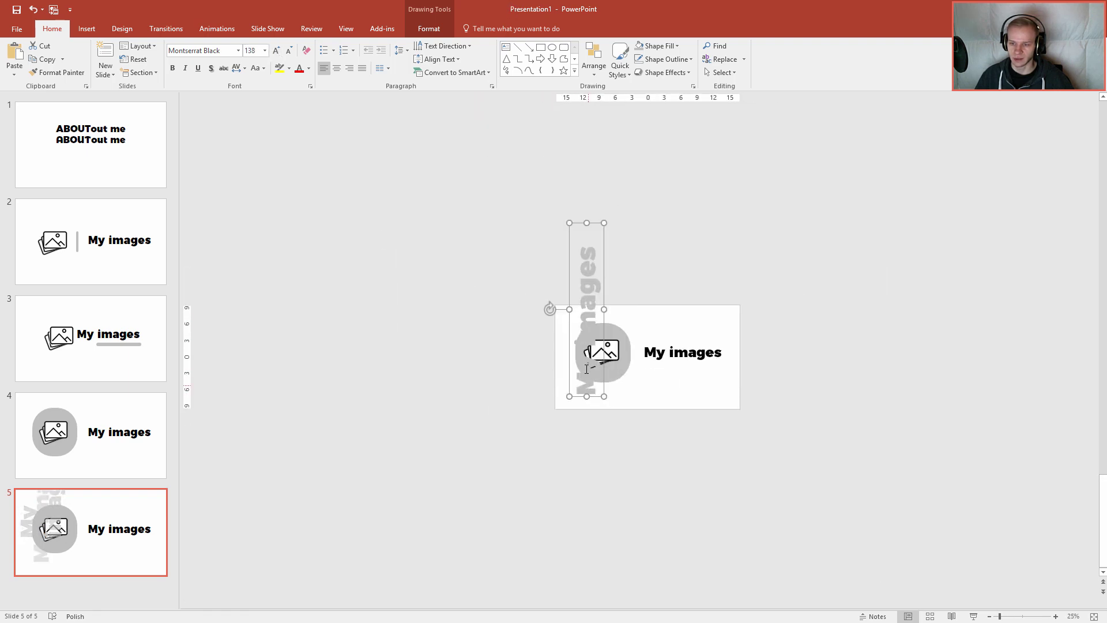
{"action": "left_click", "coordinate": [289, 52]}
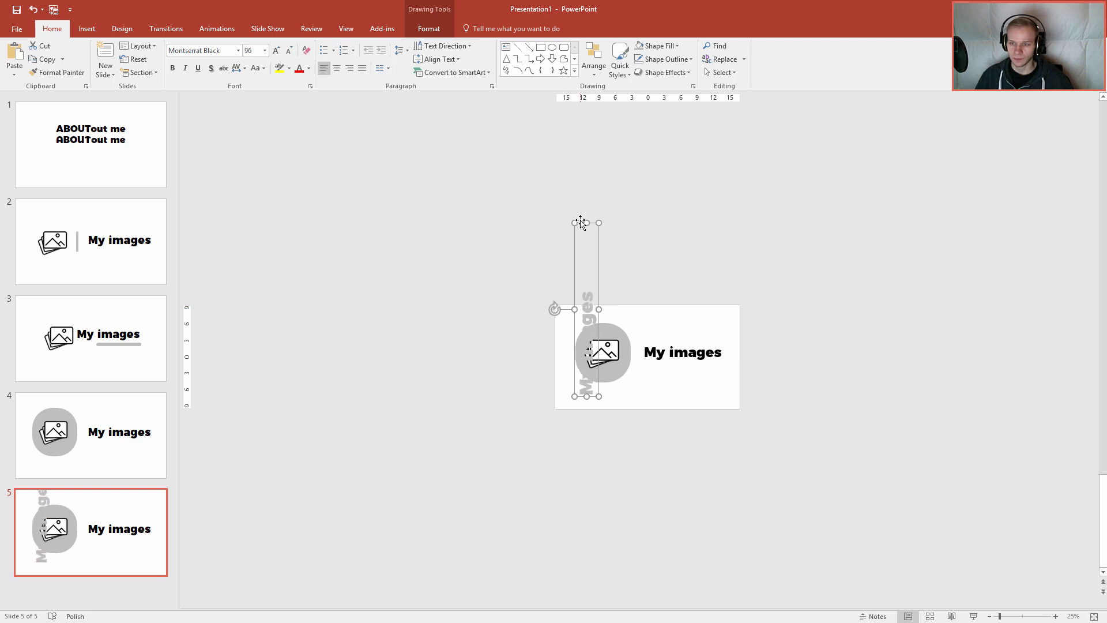
{"action": "left_click_drag", "start_coordinate": [575, 224], "coordinate": [558, 235]}
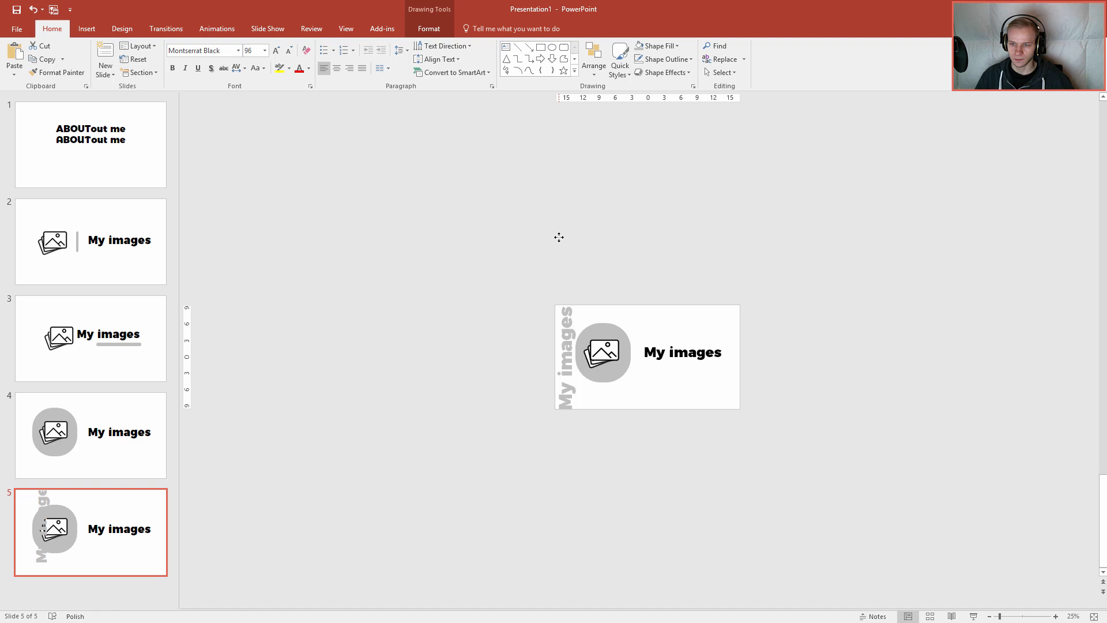
Delete the grey circle behind the picture icon on slide 5
{"action": "left_click", "coordinate": [612, 372]}
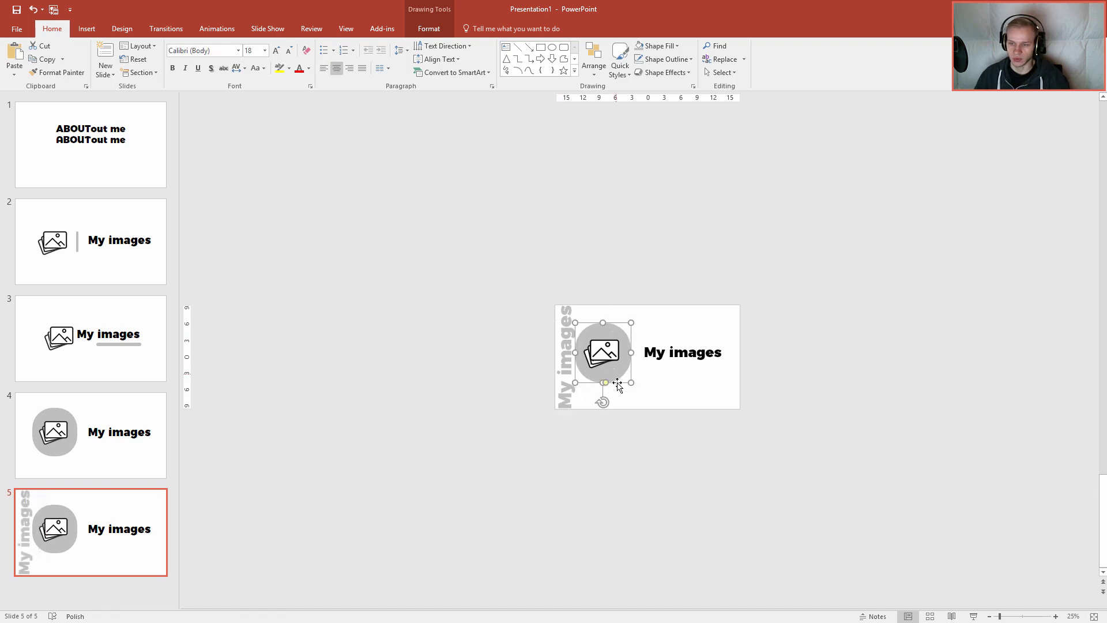
{"action": "key", "text": "Delete"}
{"action": "scroll", "coordinate": [690, 430], "scroll_direction": "up", "scroll_amount": 3, "text": "ctrl"}
{"action": "left_click", "coordinate": [587, 369]}
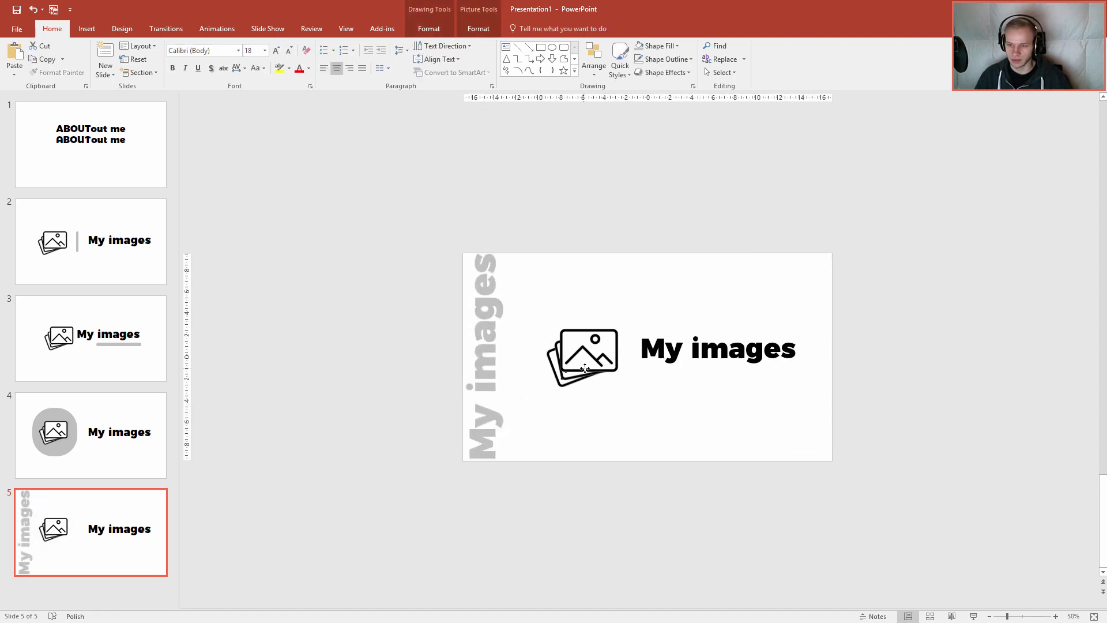
Give the vertical My images text a very light grey text fill
{"action": "left_click", "coordinate": [487, 361]}
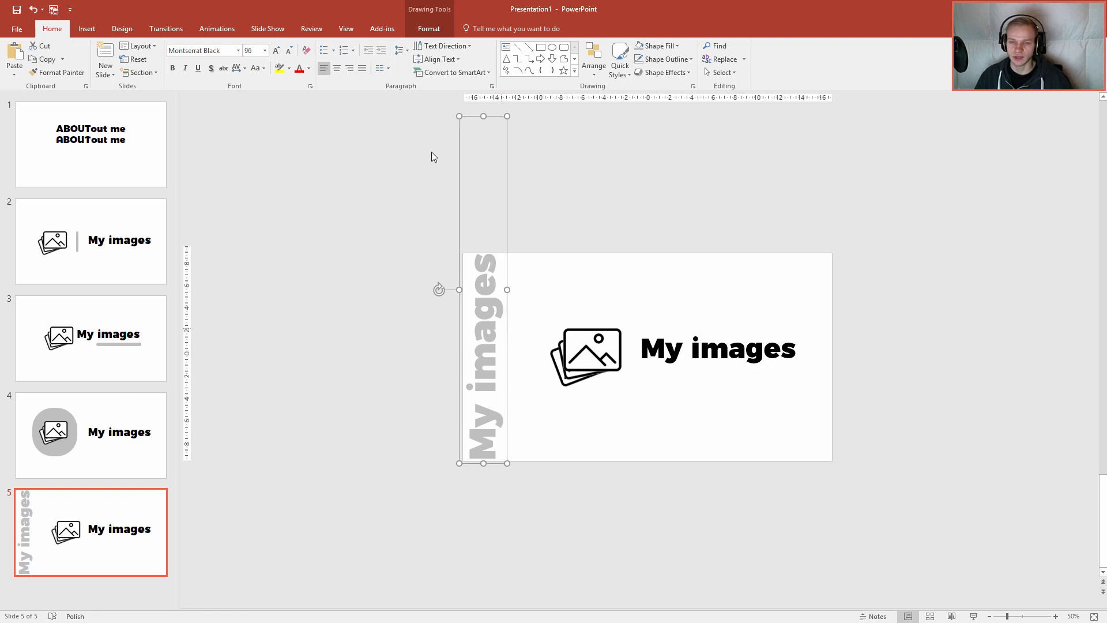
{"action": "left_click", "coordinate": [427, 29]}
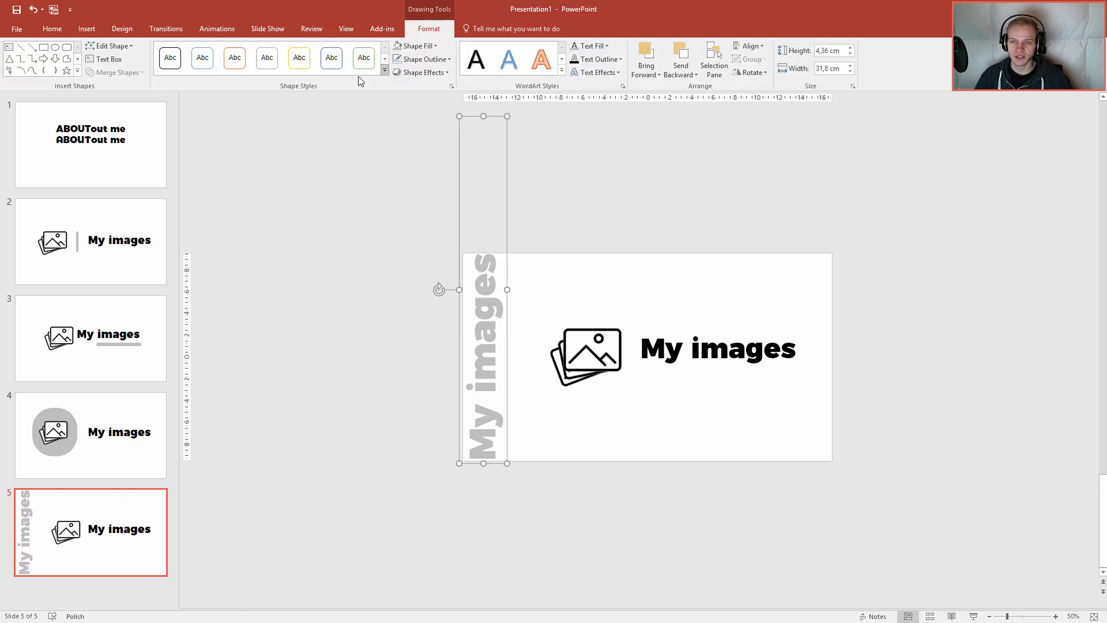
{"action": "left_click", "coordinate": [417, 47]}
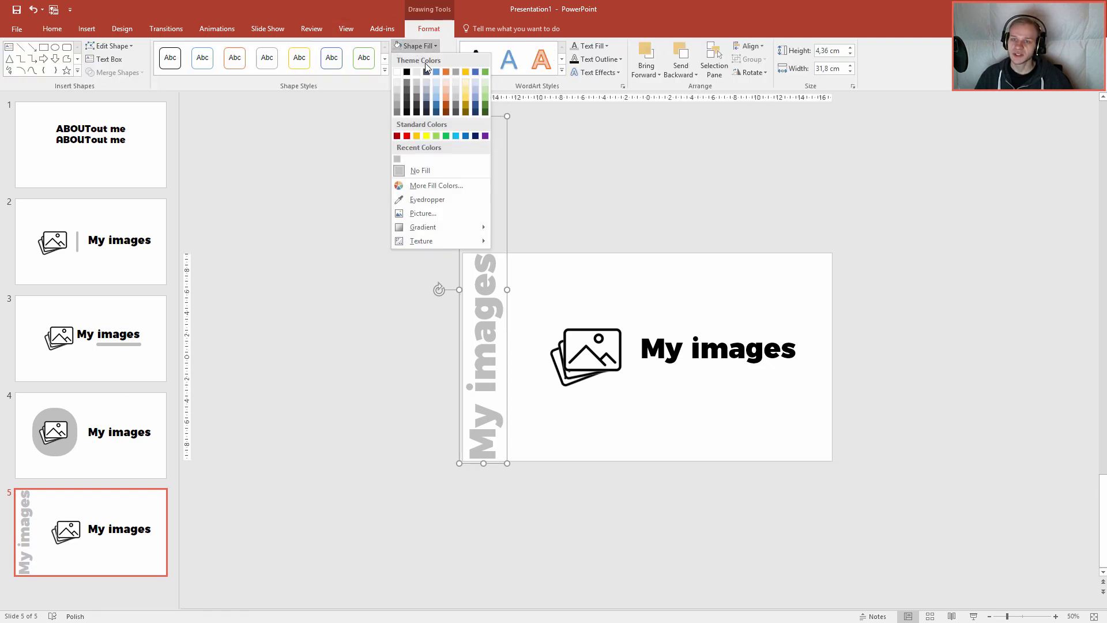
{"action": "left_click", "coordinate": [462, 15]}
{"action": "left_click", "coordinate": [600, 49]}
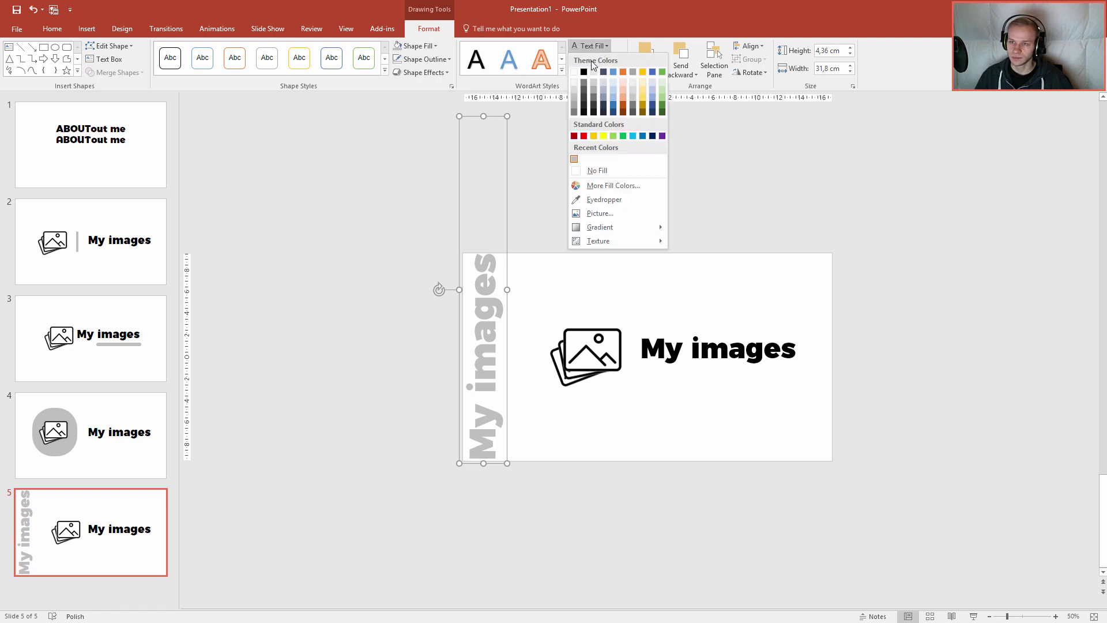
{"action": "left_click", "coordinate": [573, 81]}
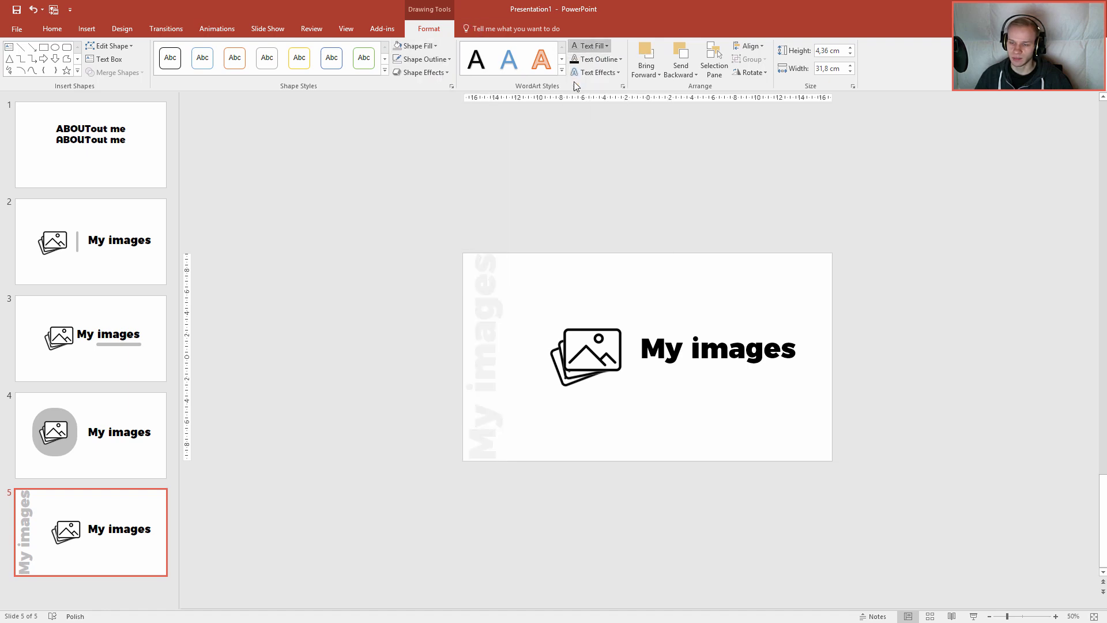
{"action": "left_click", "coordinate": [628, 400]}
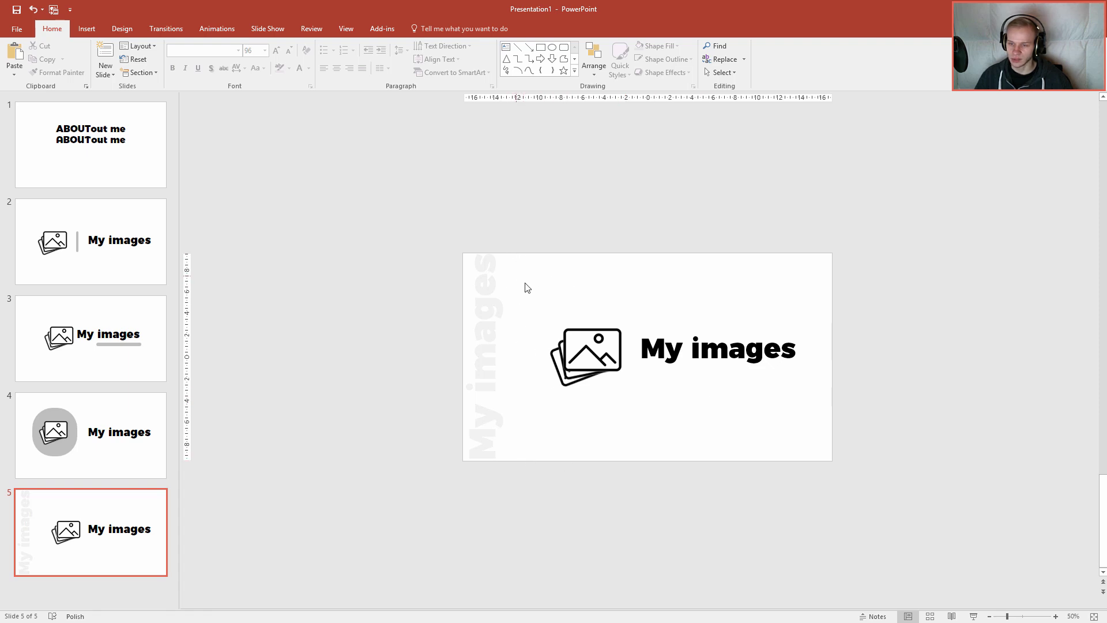
Nudge the icon and My images title together slightly up-left
{"action": "left_click_drag", "start_coordinate": [543, 292], "coordinate": [858, 448]}
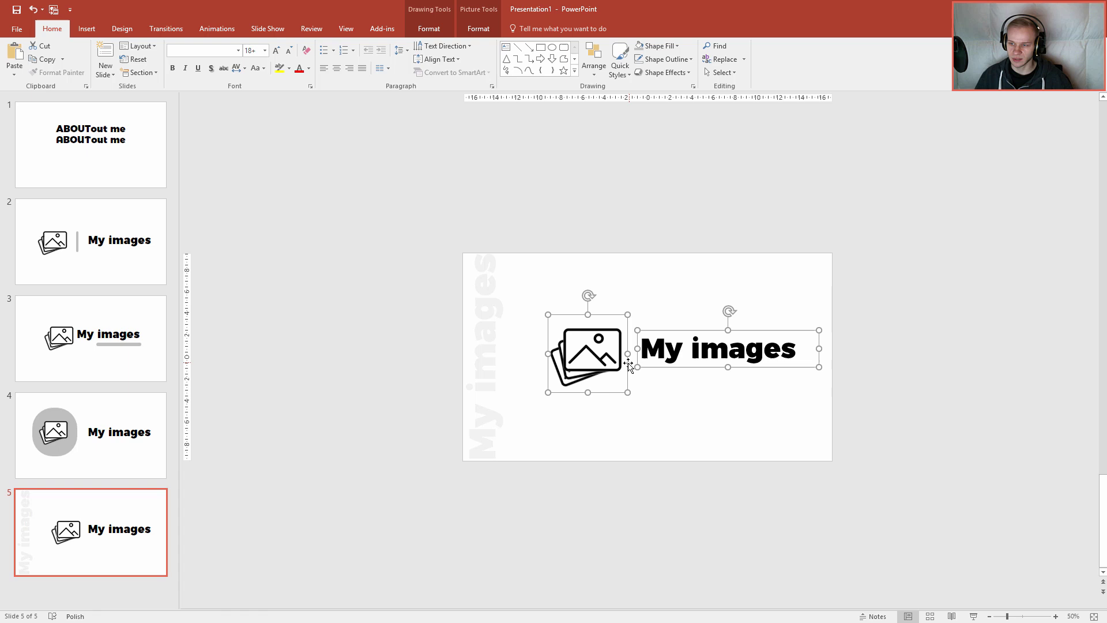
{"action": "left_click_drag", "start_coordinate": [628, 365], "coordinate": [627, 363]}
{"action": "left_click", "coordinate": [659, 465]}
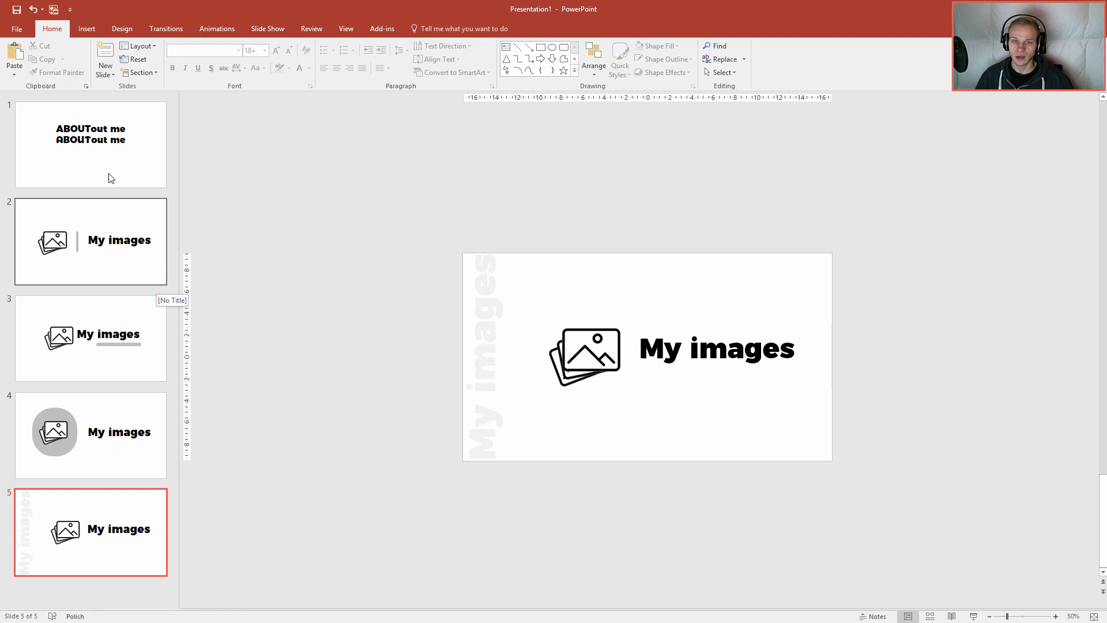
Review slides 2 through 5 in the thumbnail pane, ending on slide 2
{"action": "left_click", "coordinate": [115, 466]}
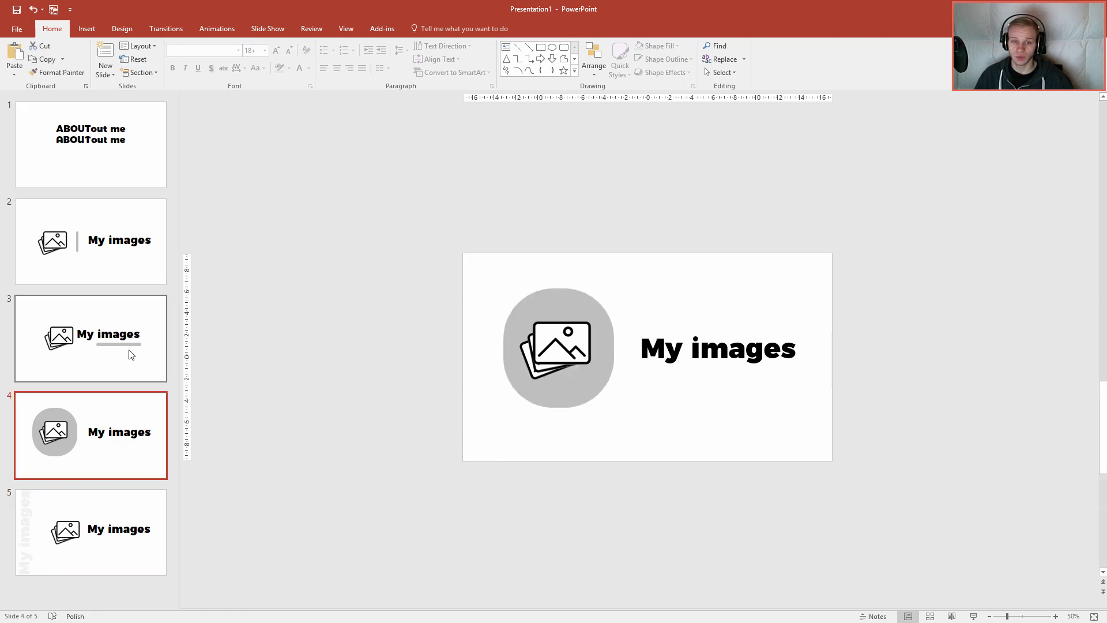
{"action": "left_click", "coordinate": [131, 330]}
{"action": "left_click", "coordinate": [123, 268]}
{"action": "left_click", "coordinate": [111, 360]}
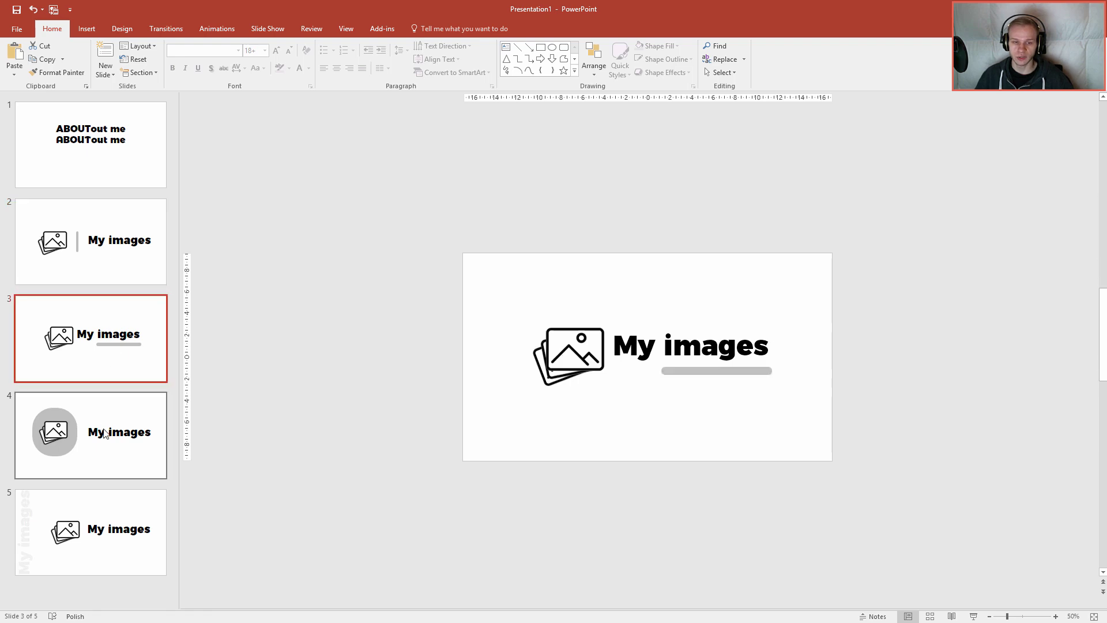
{"action": "left_click", "coordinate": [115, 438]}
{"action": "left_click", "coordinate": [121, 506]}
{"action": "left_click", "coordinate": [105, 438]}
{"action": "left_click", "coordinate": [100, 267]}
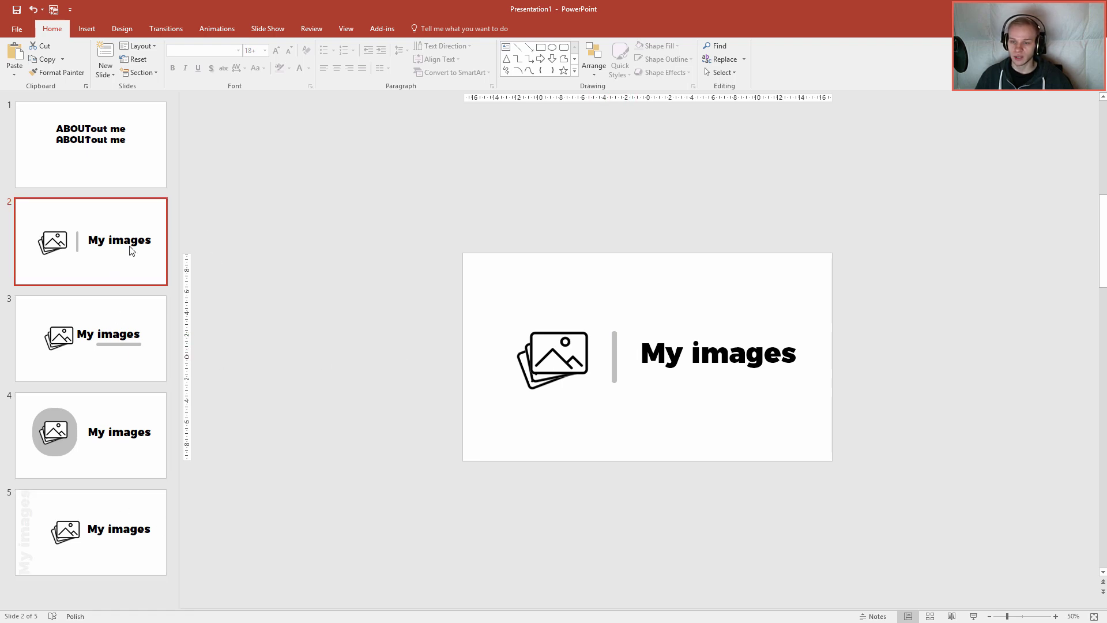
Duplicate slide 2 and move a shrunken icon, divider and title top-left
{"action": "key", "text": "ctrl+v"}
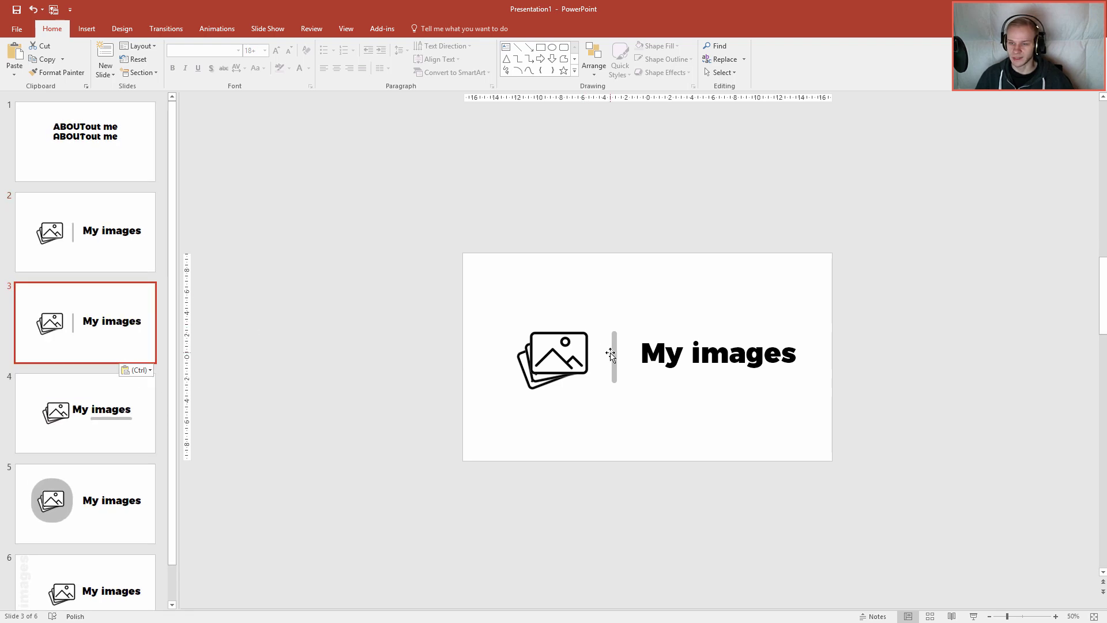
{"action": "left_click", "coordinate": [560, 355]}
{"action": "left_click_drag", "start_coordinate": [591, 397], "coordinate": [494, 277]}
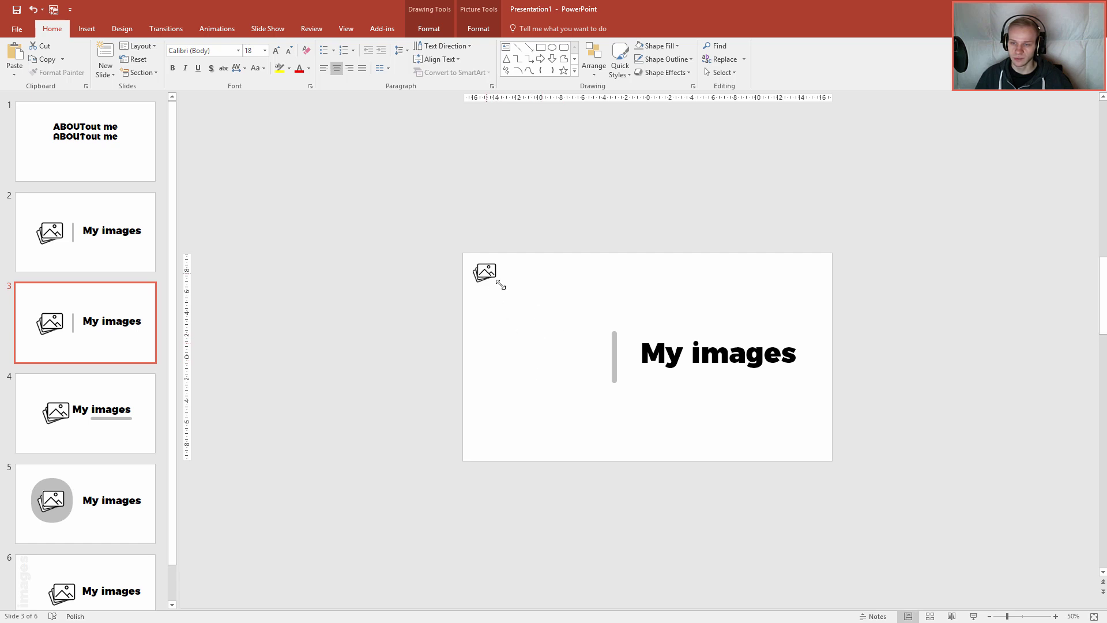
{"action": "left_click_drag", "start_coordinate": [614, 358], "coordinate": [511, 284]}
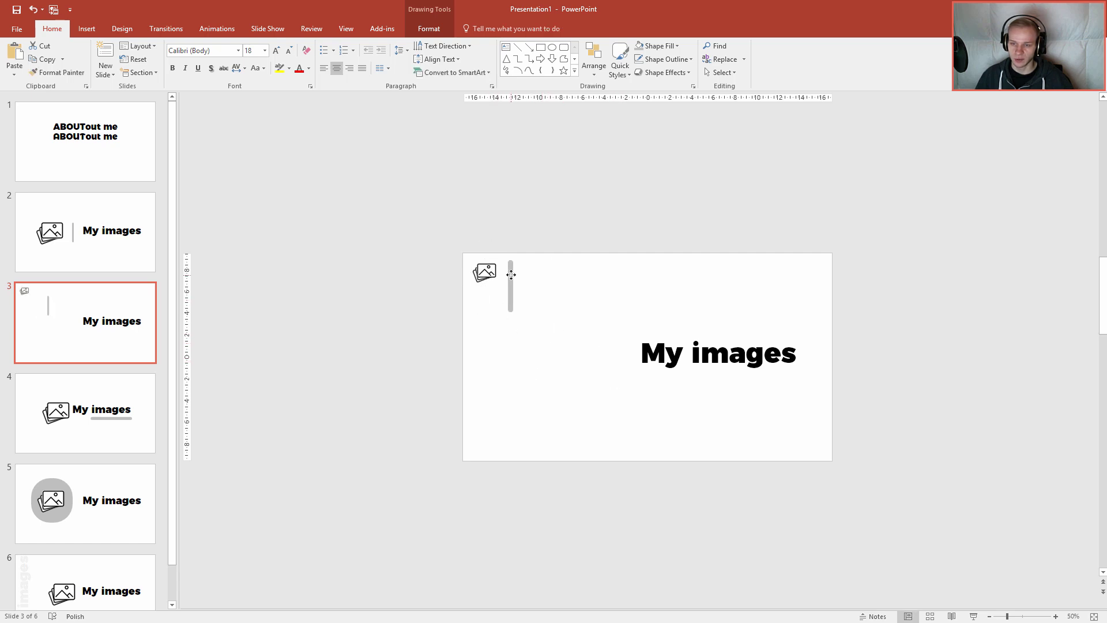
{"action": "left_click", "coordinate": [718, 353]}
{"action": "left_click_drag", "start_coordinate": [718, 353], "coordinate": [600, 276]}
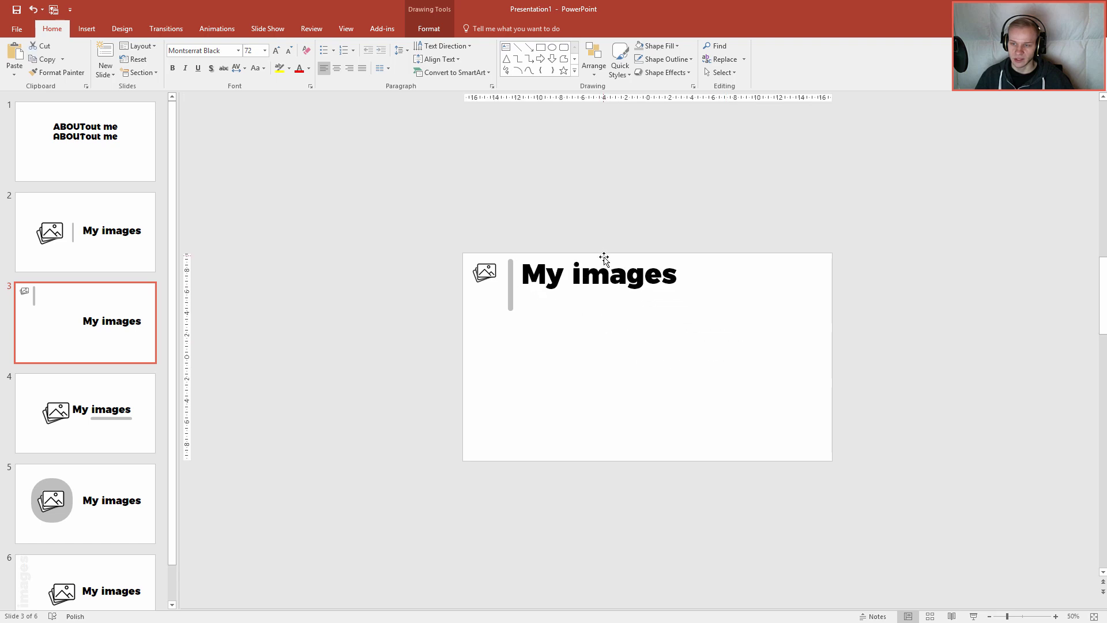
Reduce the header title's font size and shorten the grey divider to match
{"action": "left_click", "coordinate": [289, 50]}
{"action": "scroll", "coordinate": [513, 265], "scroll_direction": "up", "scroll_amount": 6, "text": "ctrl"}
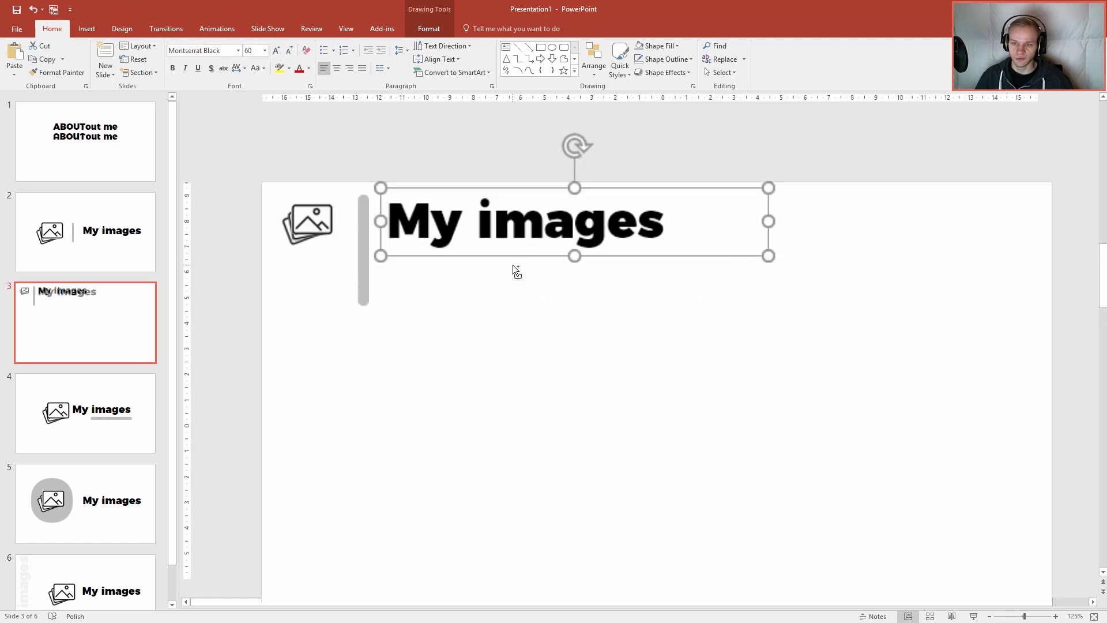
{"action": "scroll", "coordinate": [333, 256], "scroll_direction": "up", "scroll_amount": 2, "text": "ctrl"}
{"action": "left_click", "coordinate": [333, 256]}
{"action": "left_click_drag", "start_coordinate": [325, 279], "coordinate": [327, 205]}
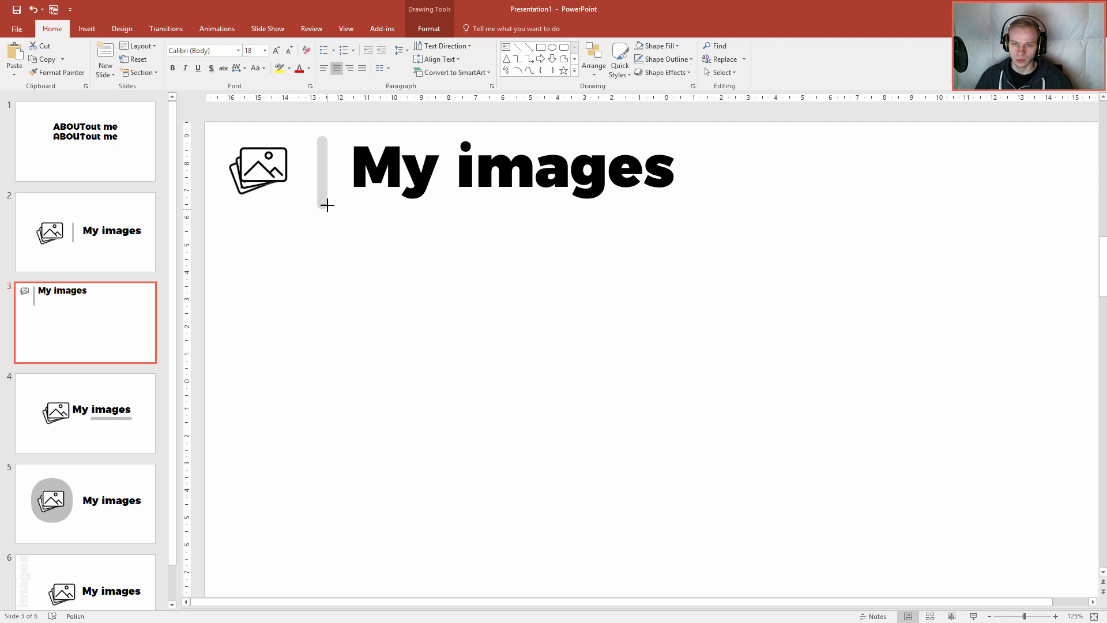
{"action": "scroll", "coordinate": [333, 211], "scroll_direction": "down", "scroll_amount": 5, "text": "ctrl"}
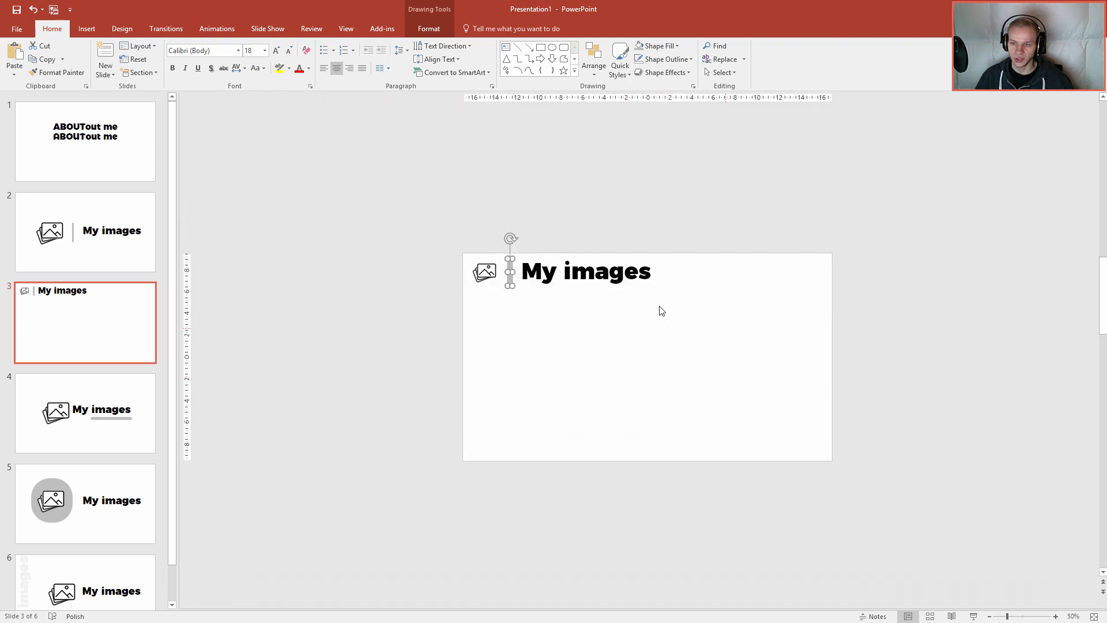
{"action": "left_click", "coordinate": [785, 388]}
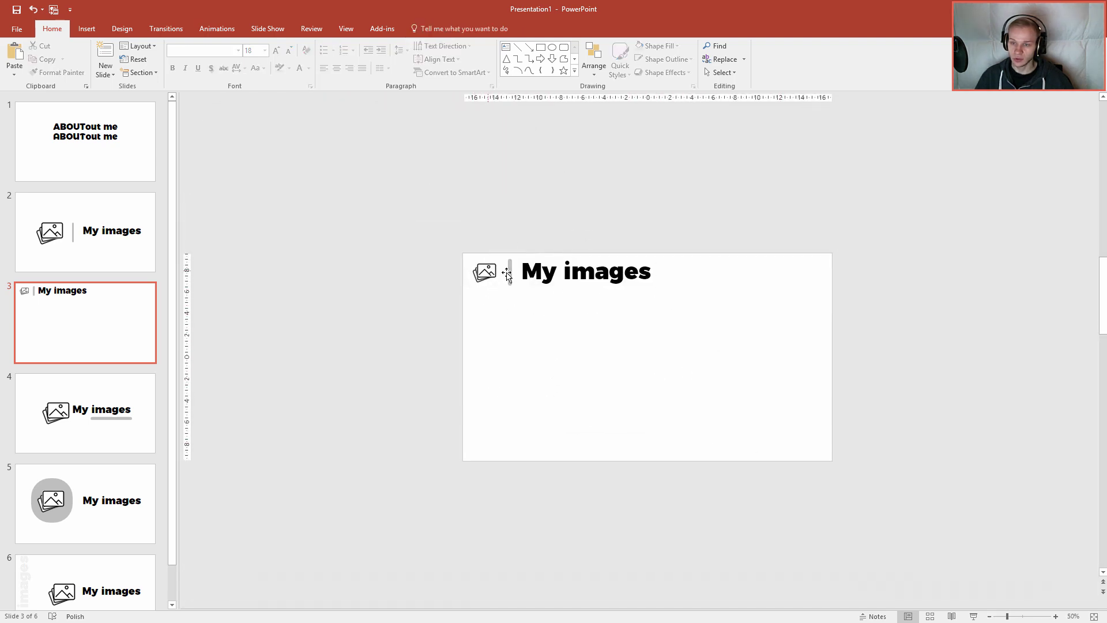
{"action": "left_click_drag", "start_coordinate": [508, 276], "coordinate": [506, 272]}
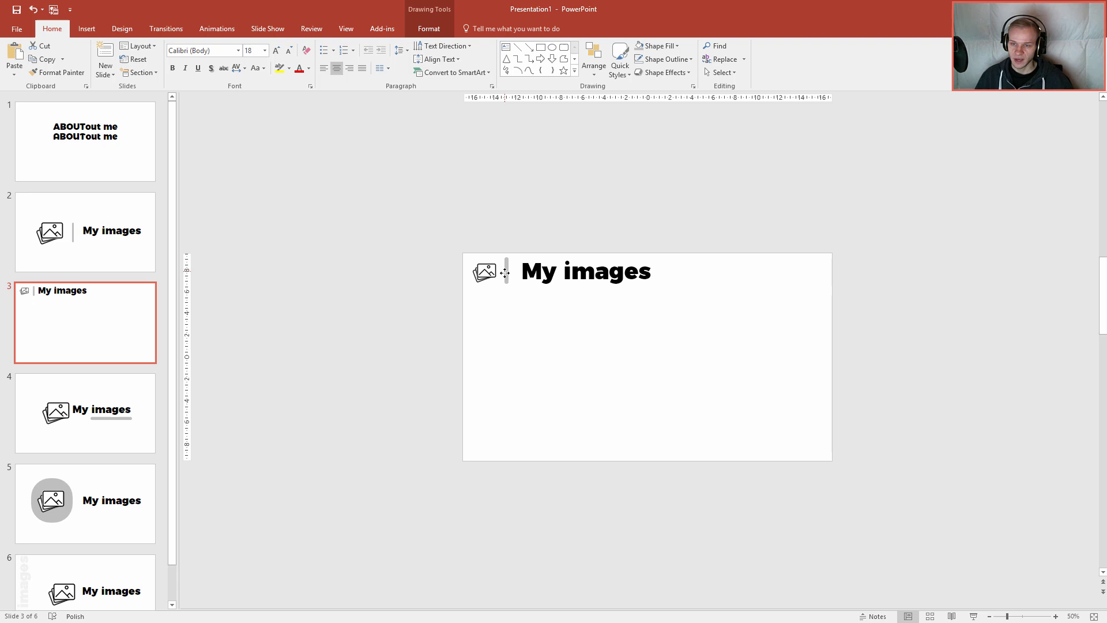
{"action": "left_click", "coordinate": [610, 423]}
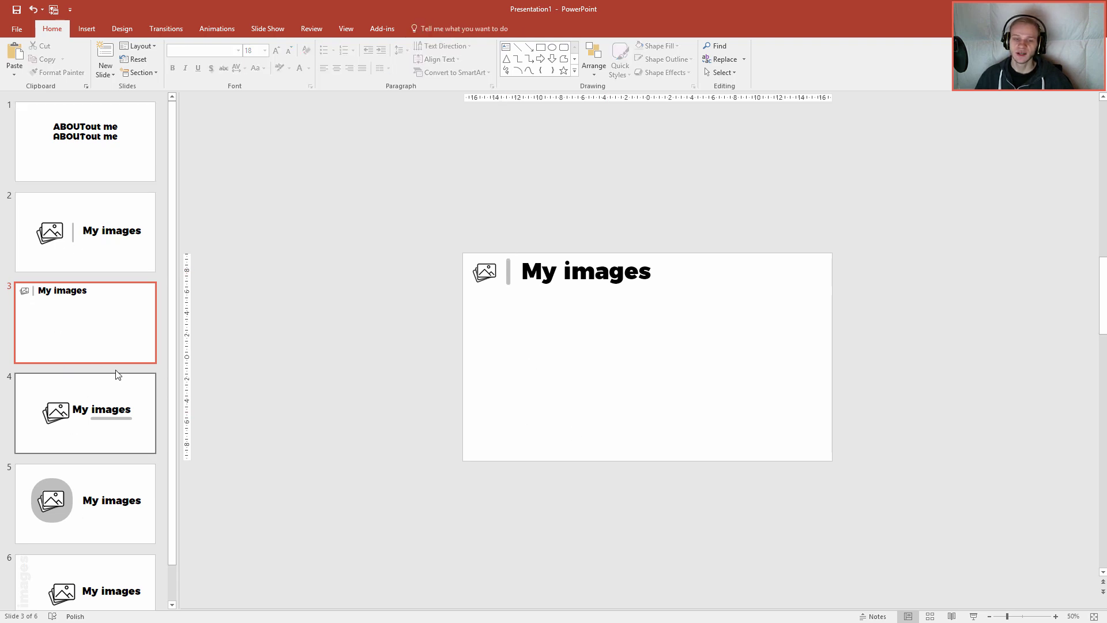
{"action": "scroll", "coordinate": [79, 282], "scroll_direction": "down", "scroll_amount": 1}
{"action": "scroll", "coordinate": [79, 281], "scroll_direction": "down", "scroll_amount": 1}
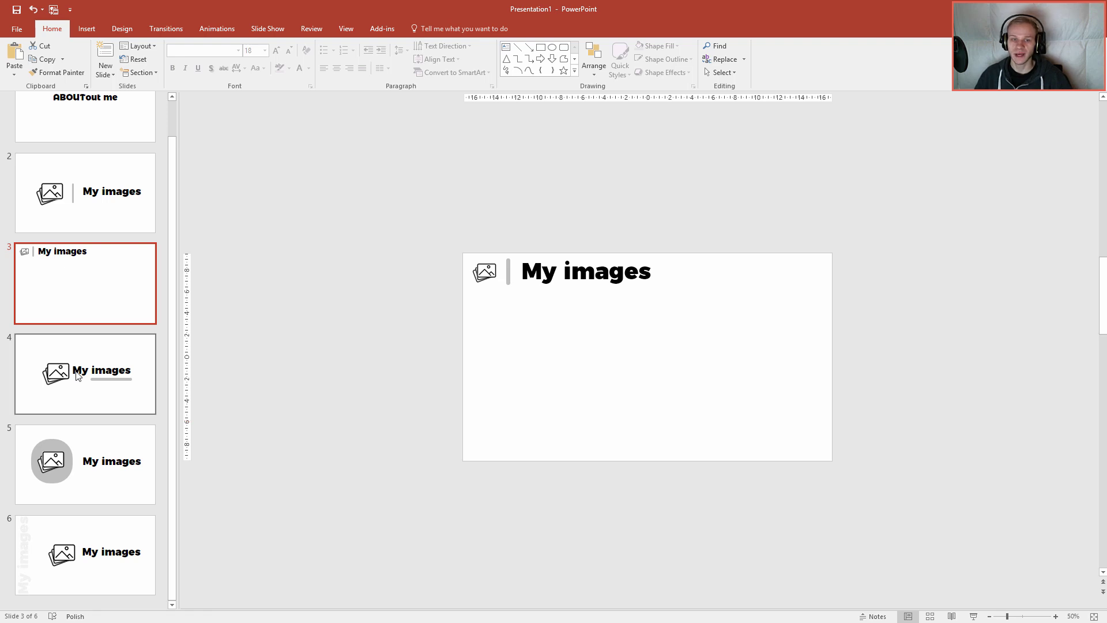
{"action": "scroll", "coordinate": [83, 368], "scroll_direction": "up", "scroll_amount": 2}
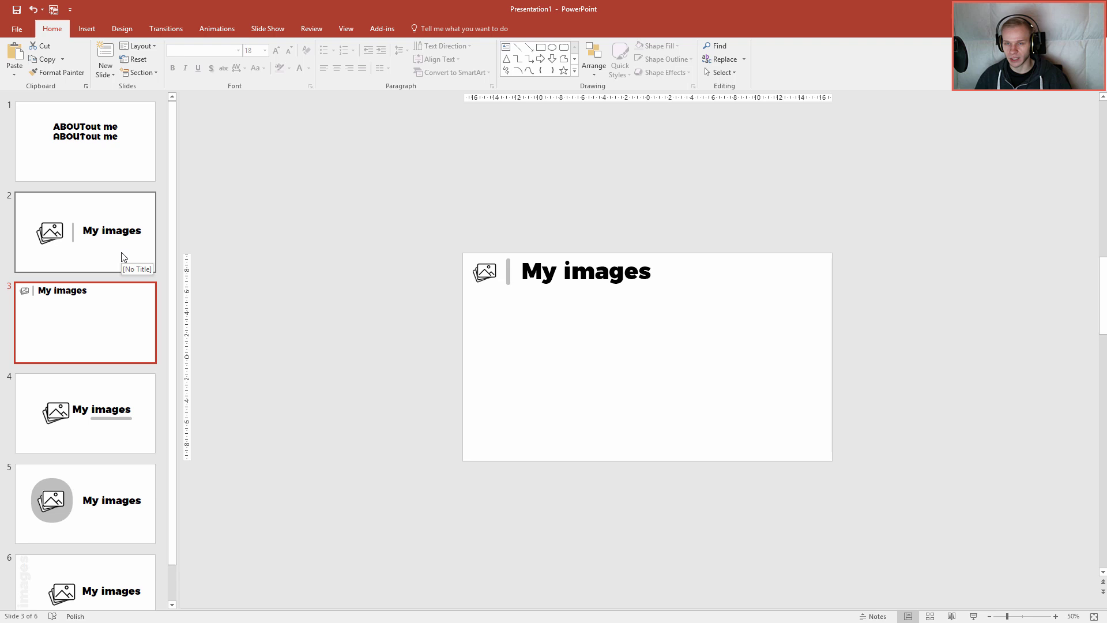
{"action": "left_click", "coordinate": [695, 342]}
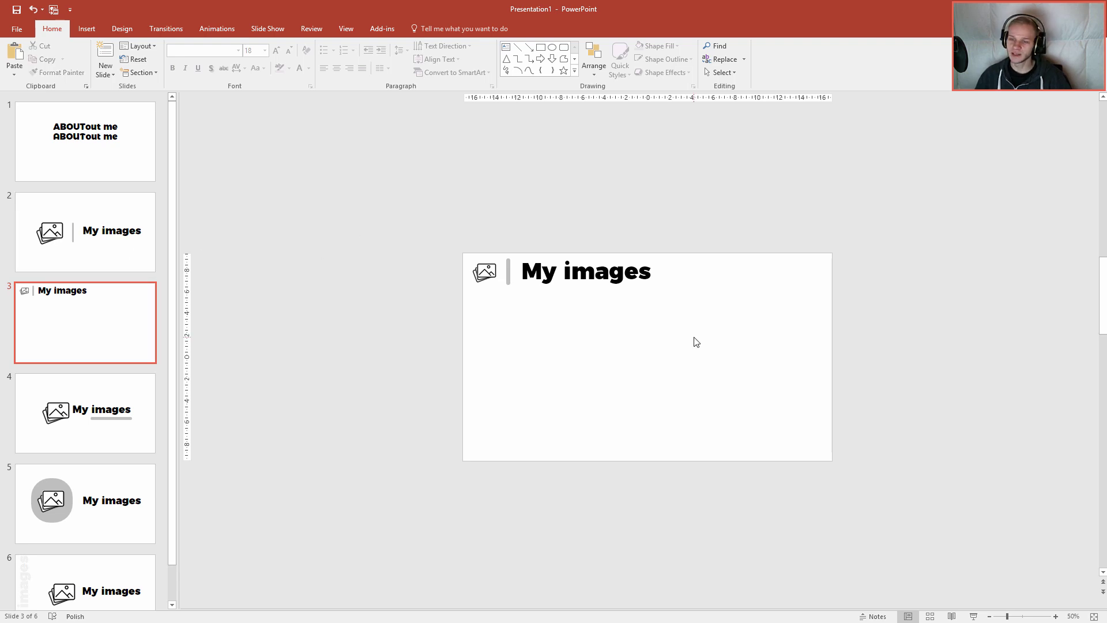